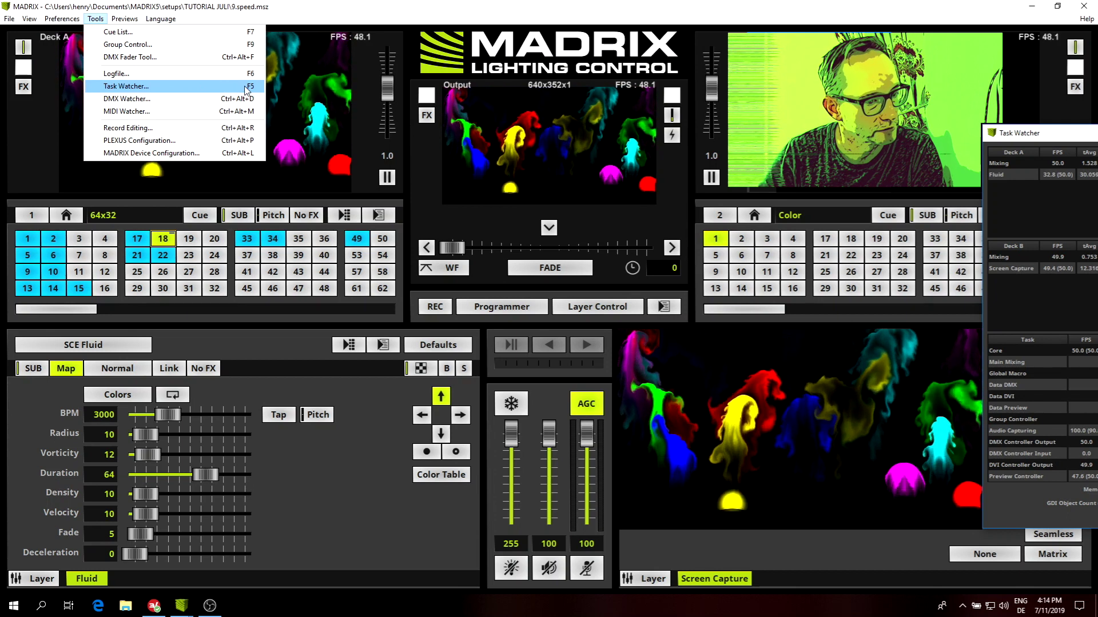
- Open the Task Watcher and place its window partly beyond the display edge so the deck FPS values stay readable
click(199, 87)
drag(1063, 140, 409, 113)
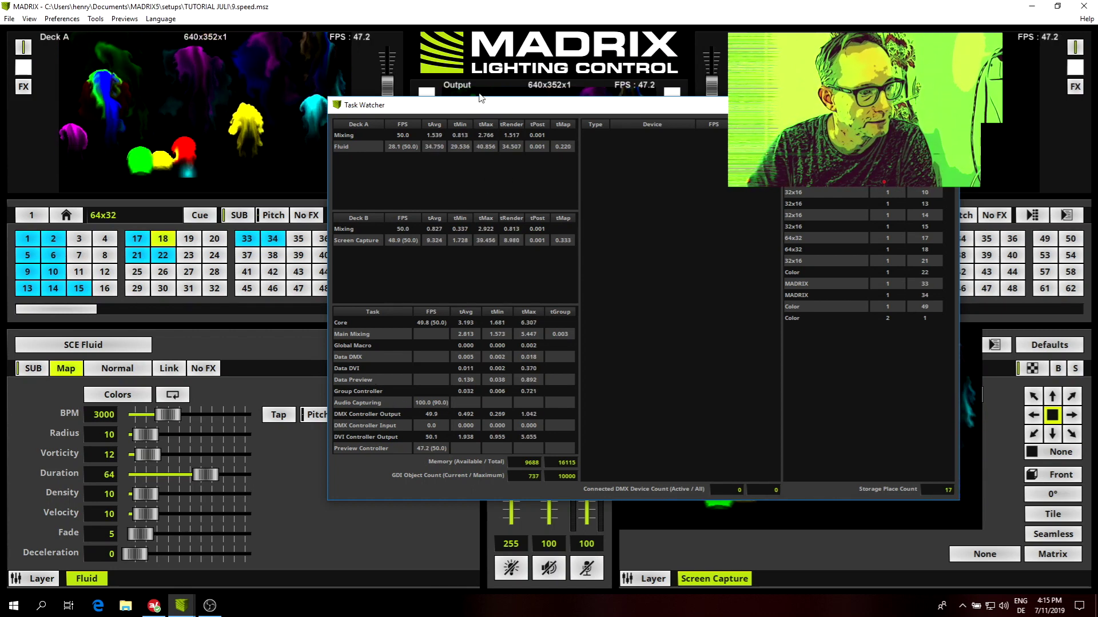
drag(451, 111, 1097, 131)
drag(1093, 7, 1097, 112)
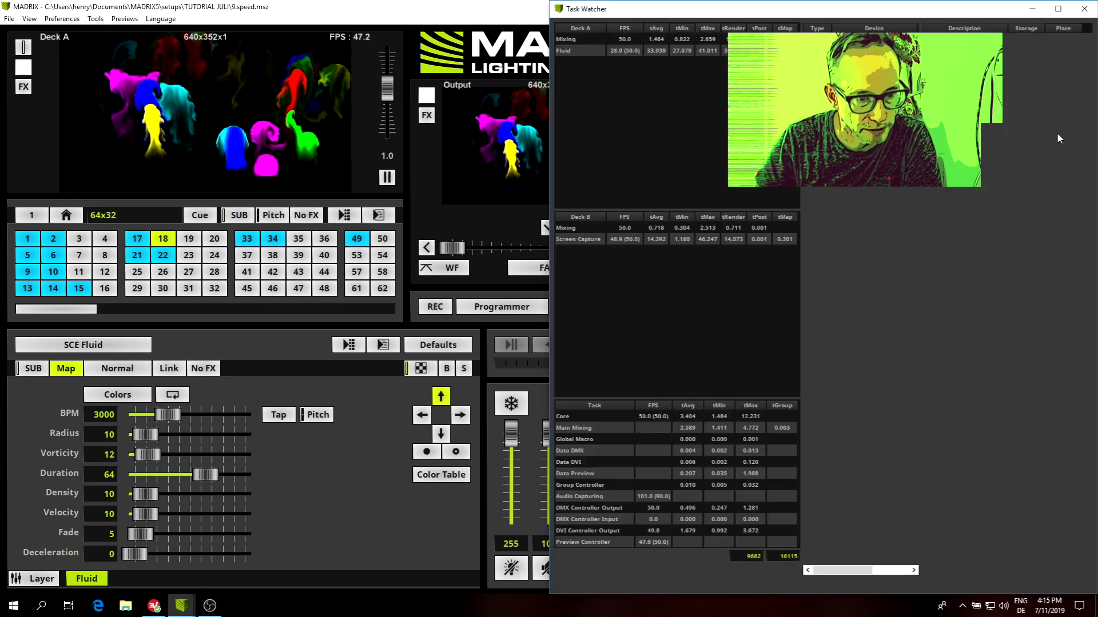
drag(693, 19, 1036, 137)
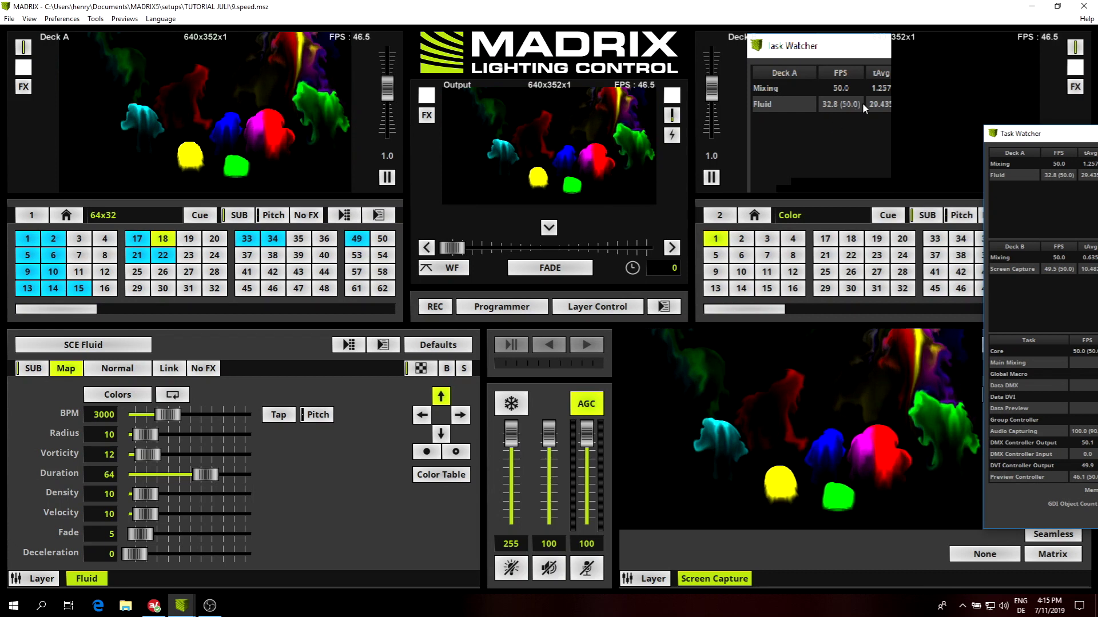
- Switch Deck B to the empty storage place 2
click(745, 245)
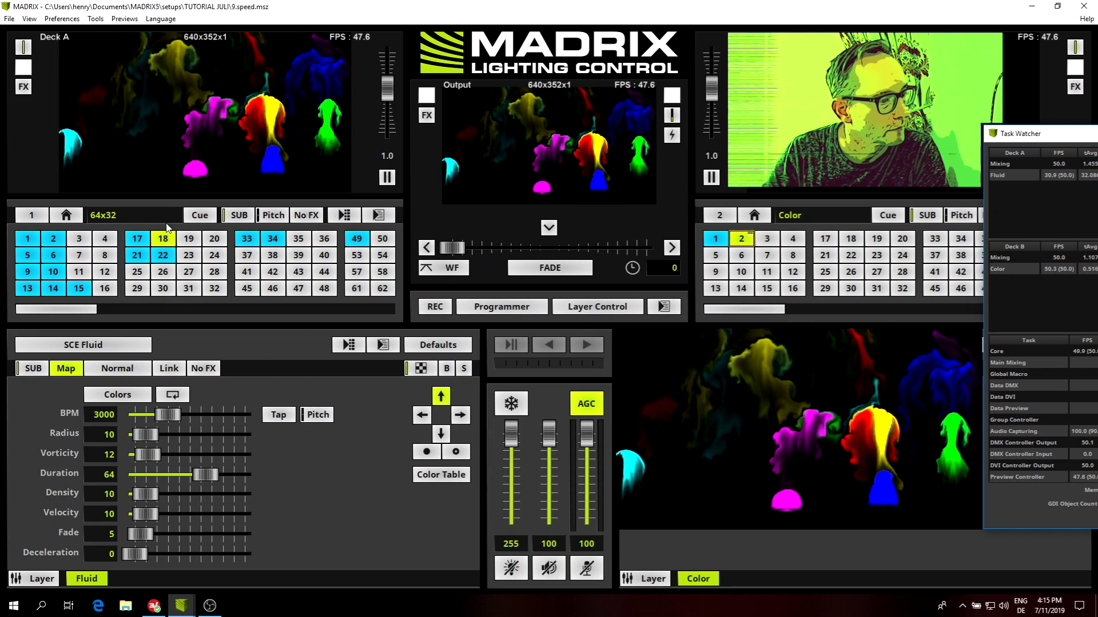
mouse_move(189, 249)
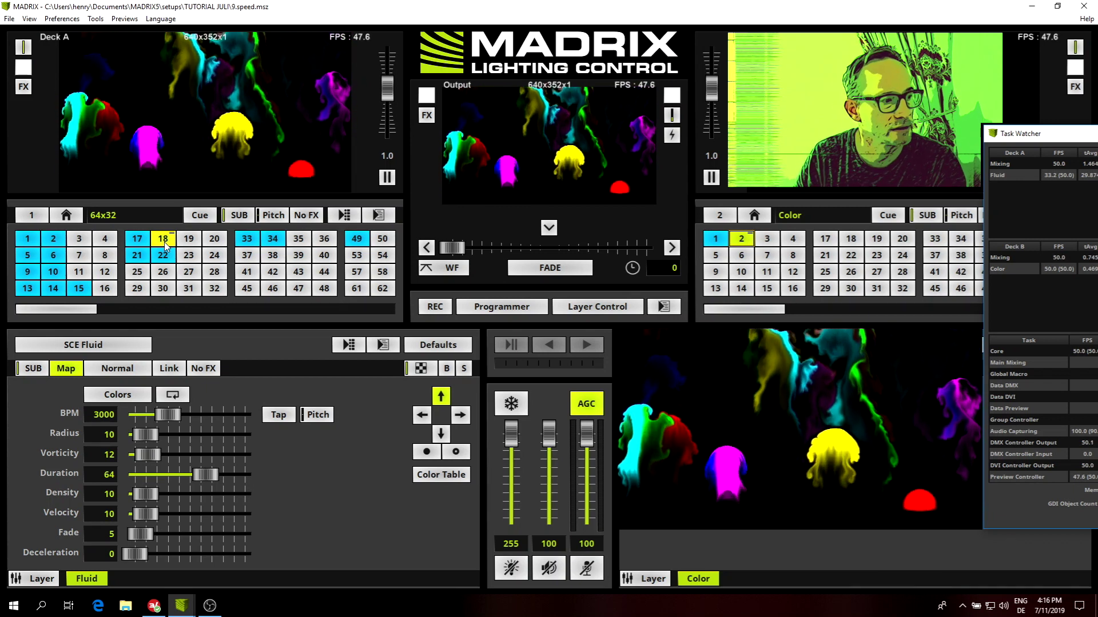
- View the recommended voxel limit in the Preview Benchmark without starting a test, and close it
click(124, 19)
click(149, 99)
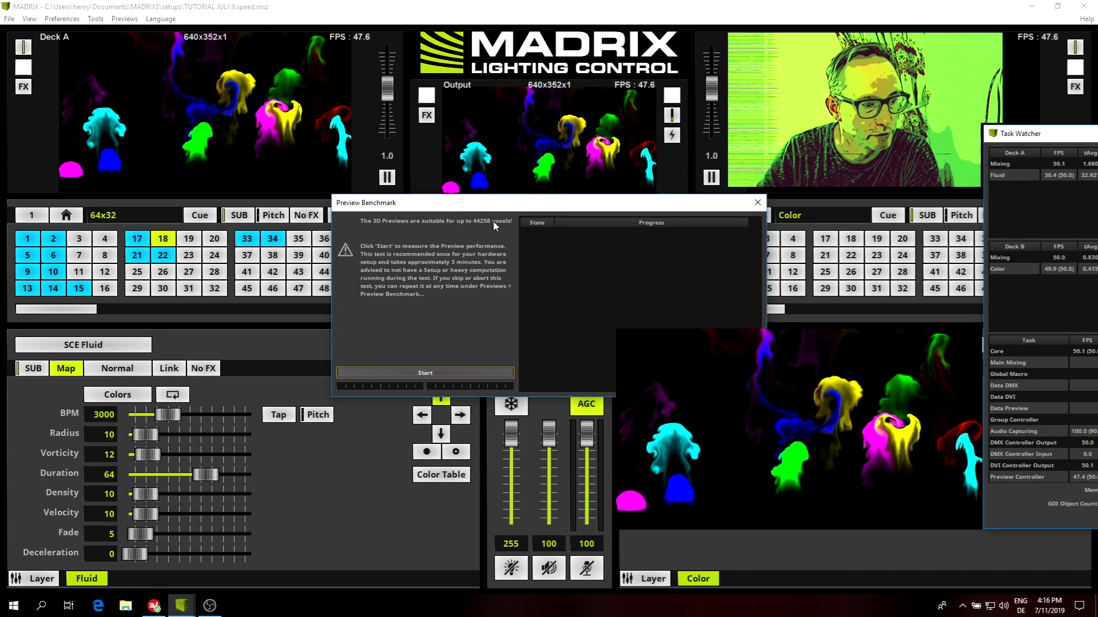
click(757, 203)
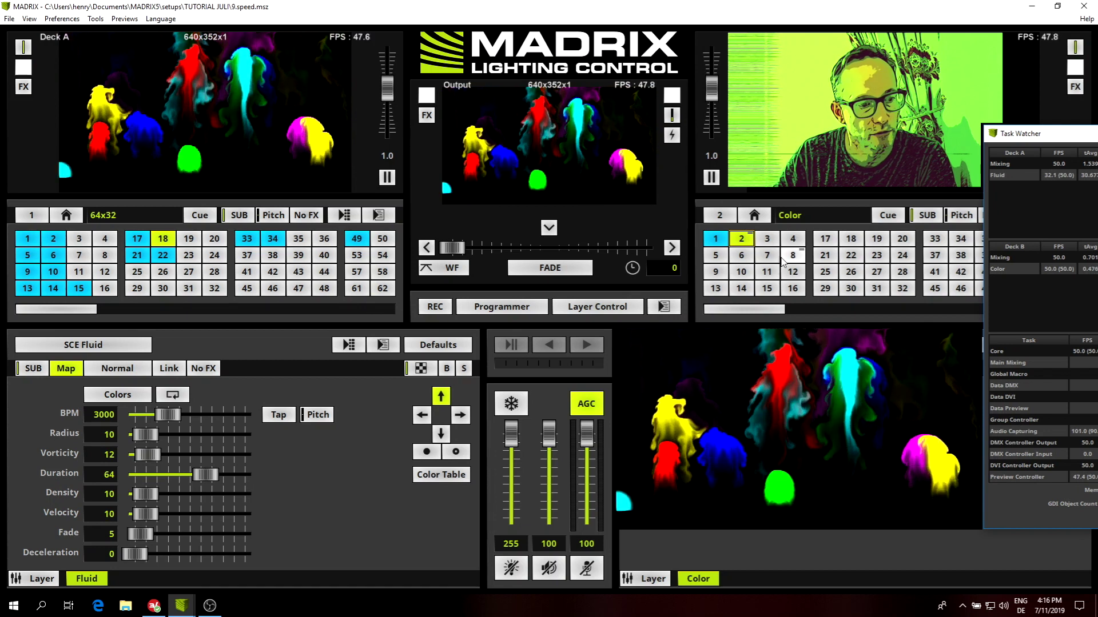
- Copy the 64x32 fluid effect from Deck A place 18 to Deck B place 9 and activate that place
click(716, 255)
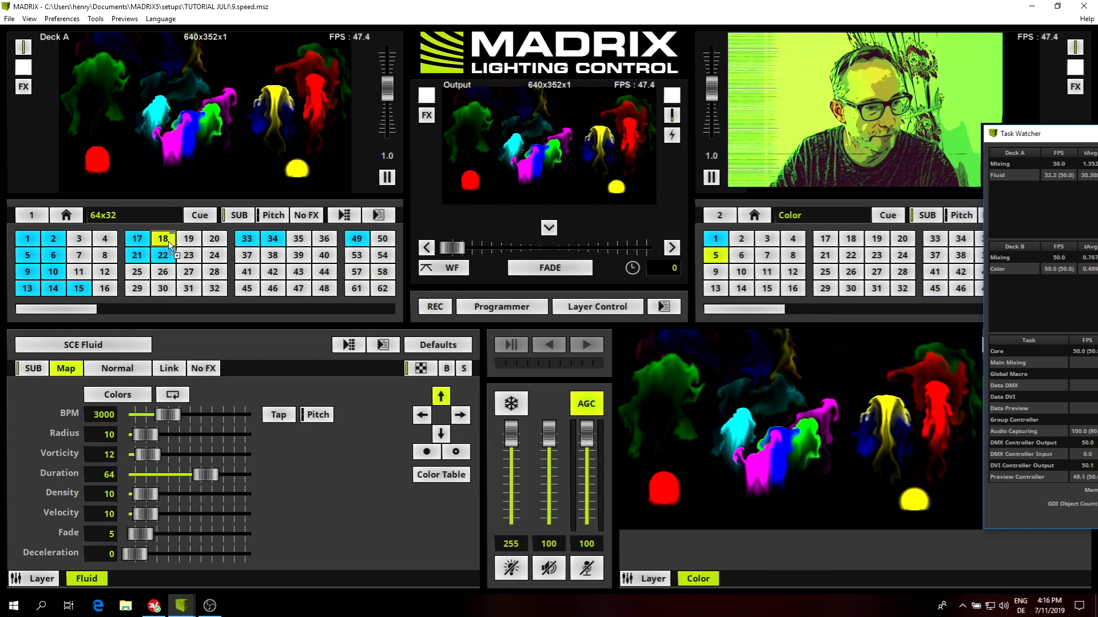
scroll(170, 244, down, 1)
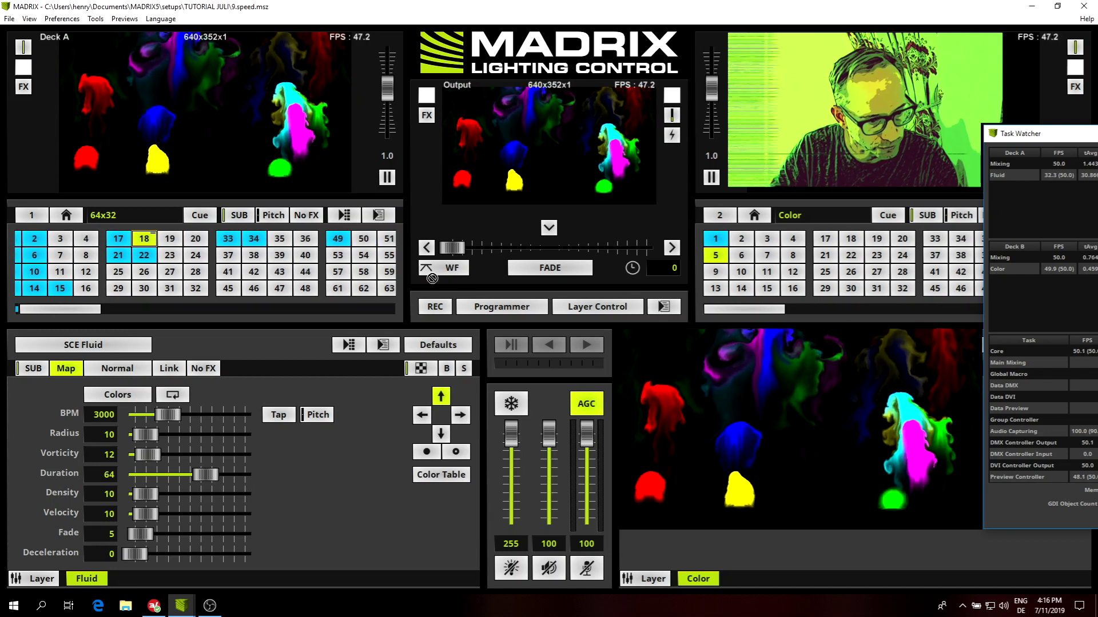
drag(144, 238, 716, 274)
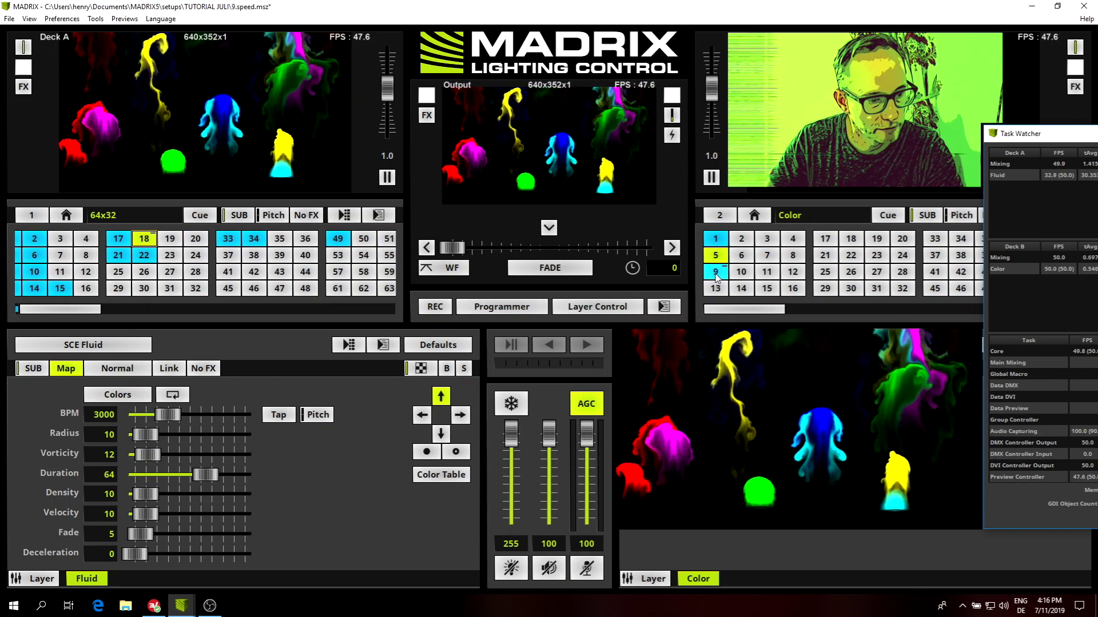
click(715, 274)
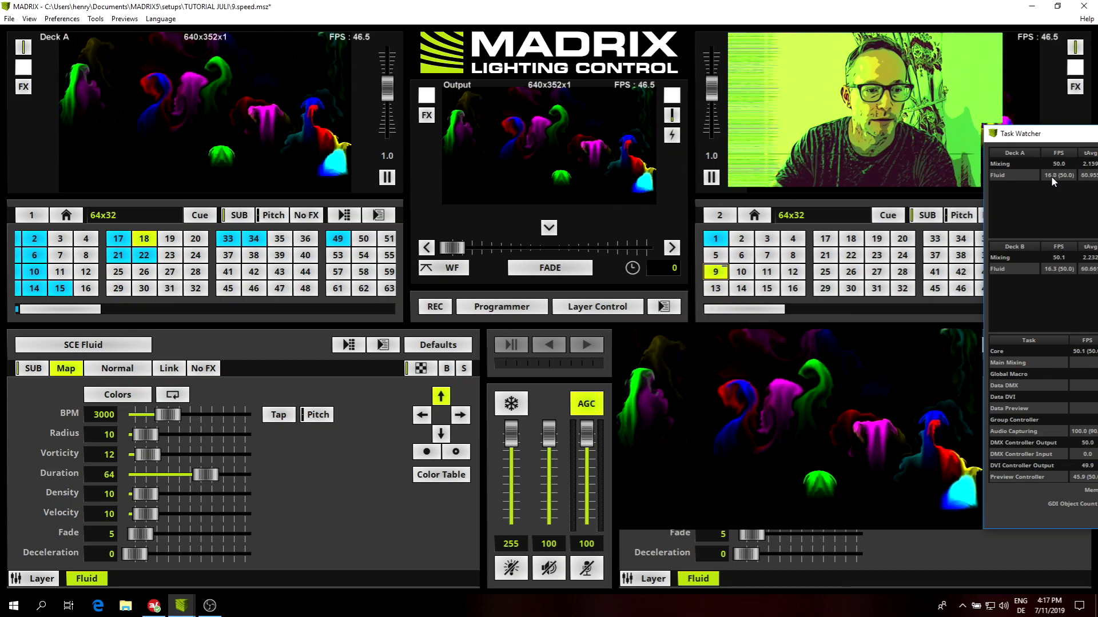
- Disable the previews of Deck B, Deck A and the main output
right_click(862, 185)
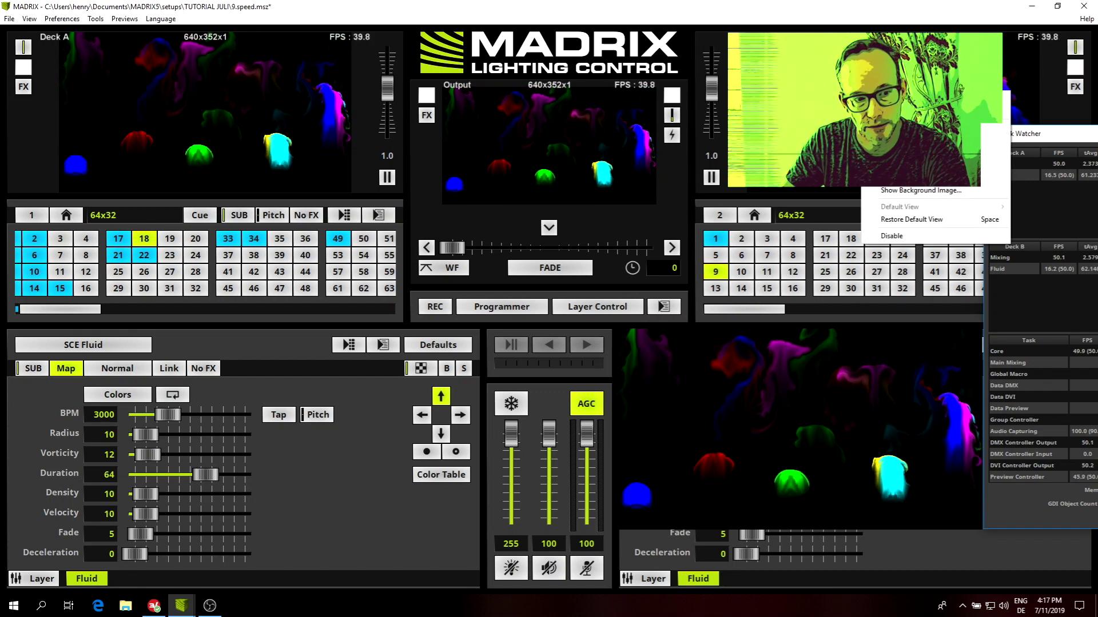
click(906, 237)
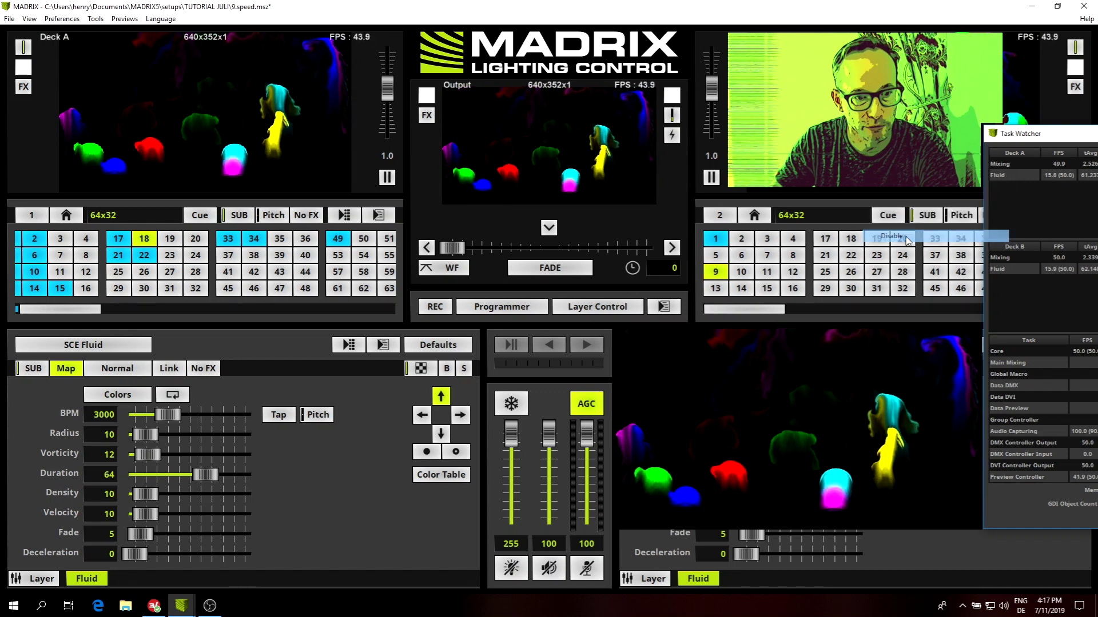
right_click(247, 118)
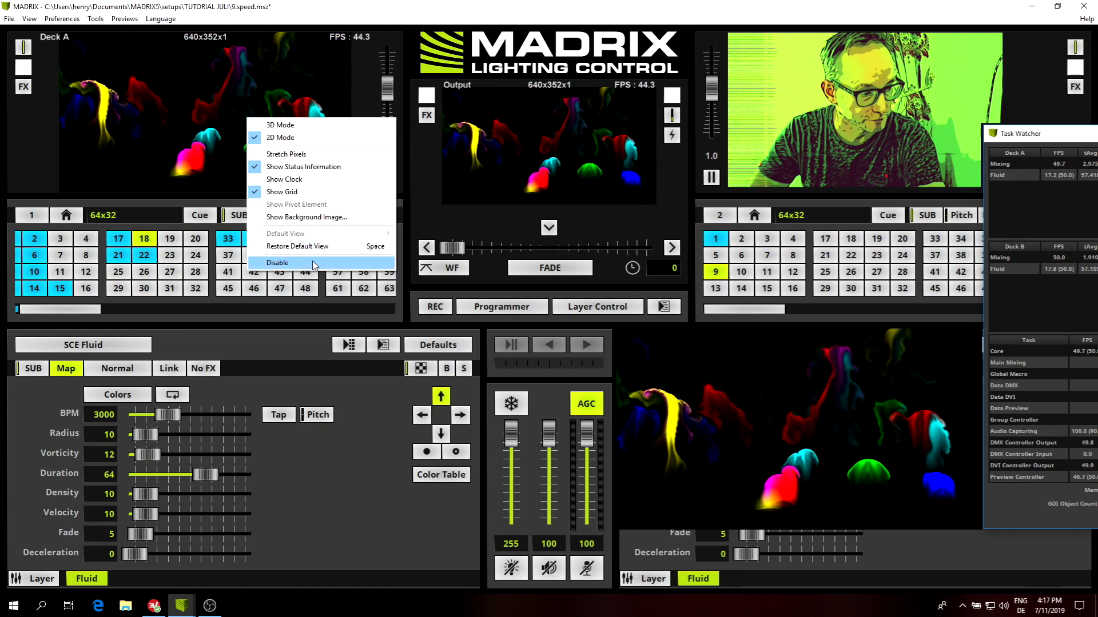
click(277, 263)
right_click(575, 165)
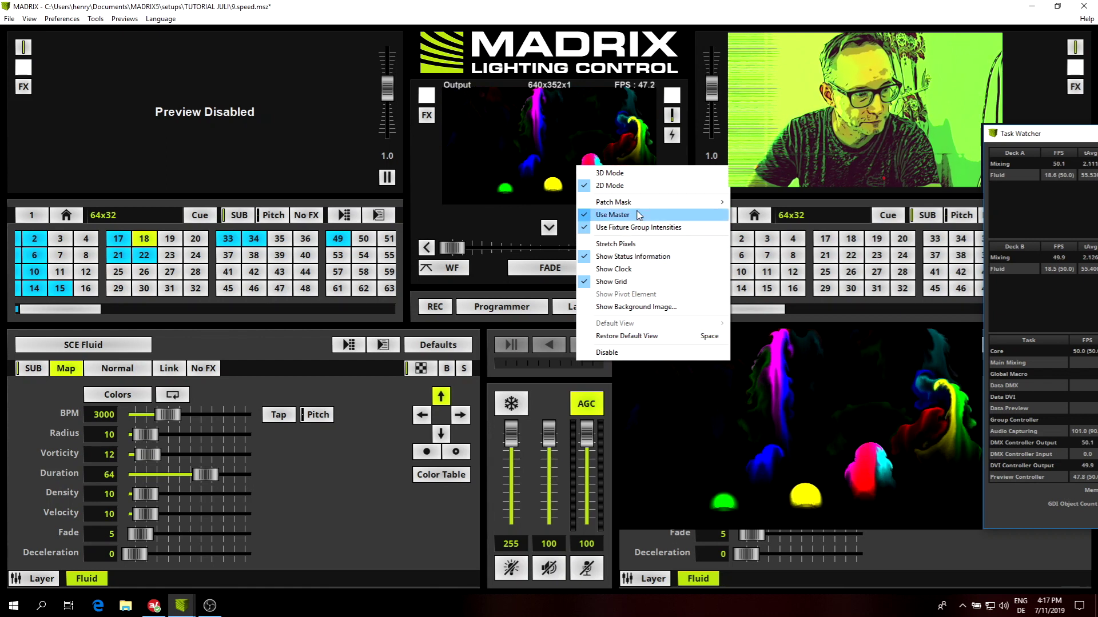
click(623, 352)
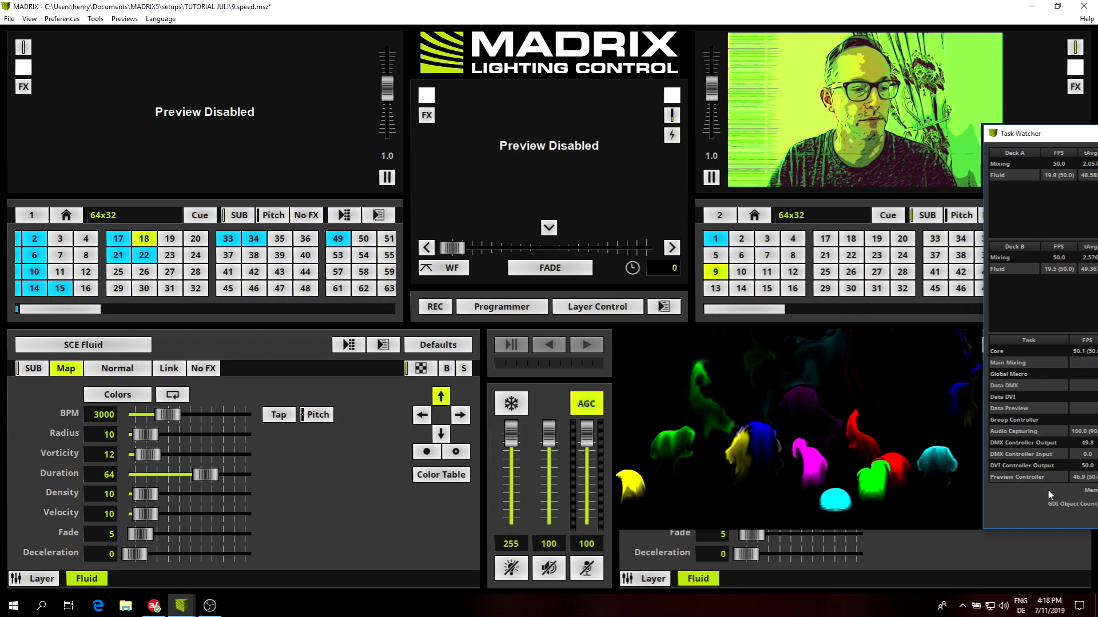
- Enable the previews of the main output, Deck B and Deck A again
right_click(518, 148)
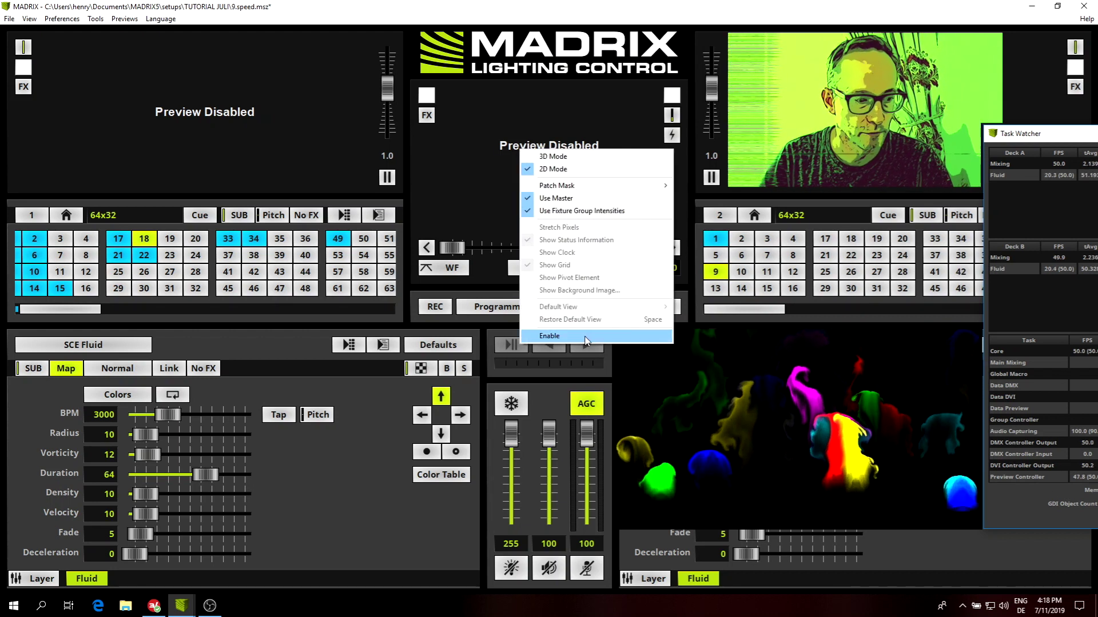
click(586, 337)
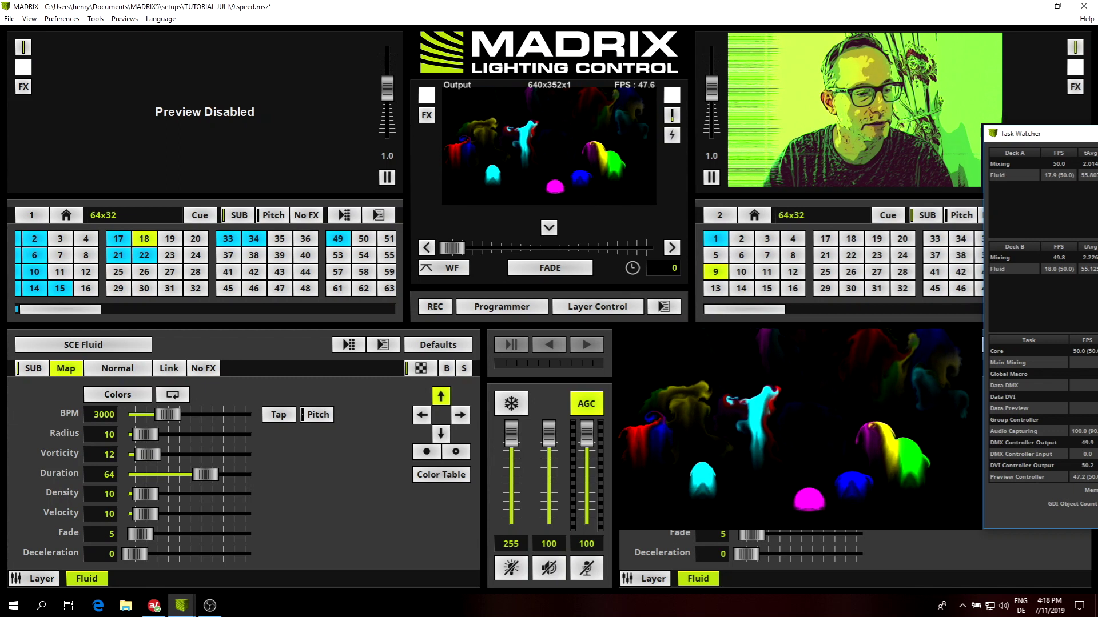
right_click(987, 320)
click(994, 303)
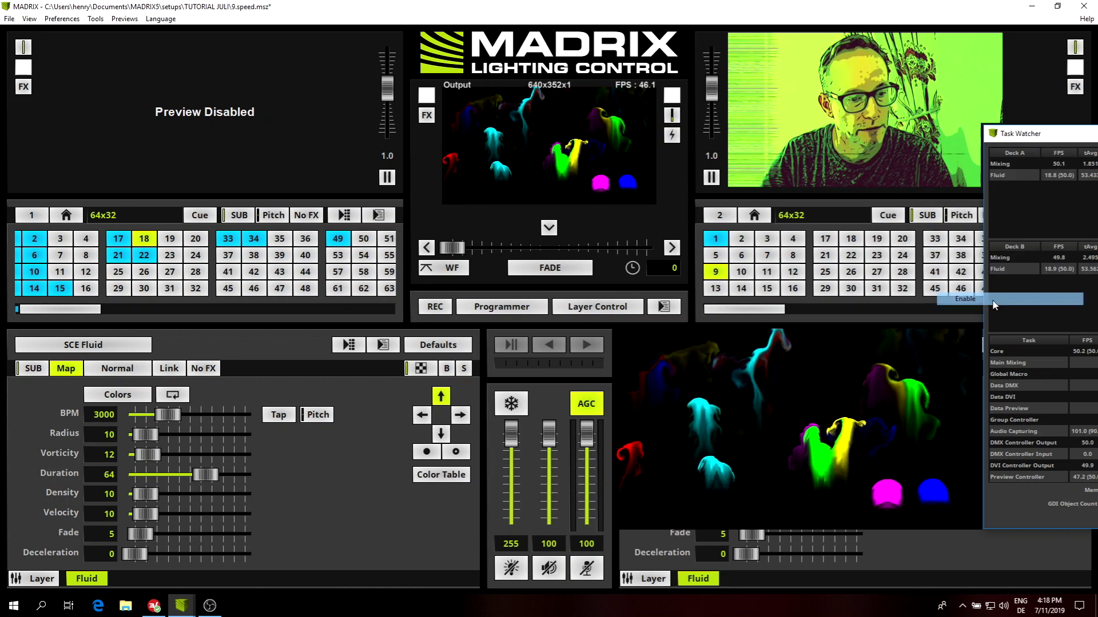
right_click(191, 134)
click(212, 137)
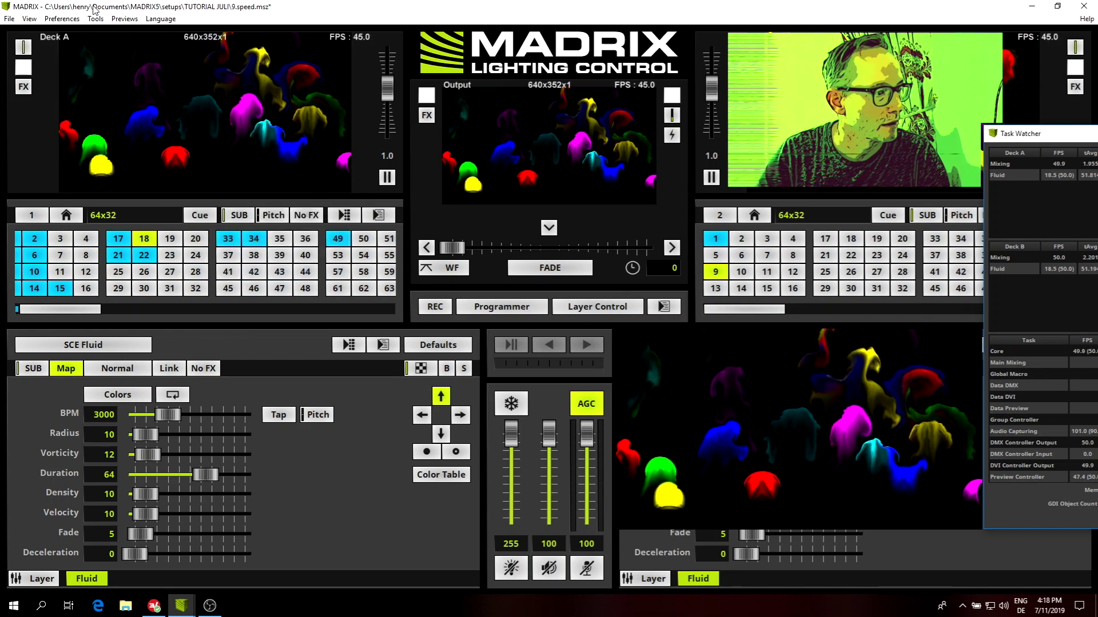
- Set both the Main Mixing FPS and the Previews FPS to 25 in the program options and apply them
click(124, 19)
click(62, 19)
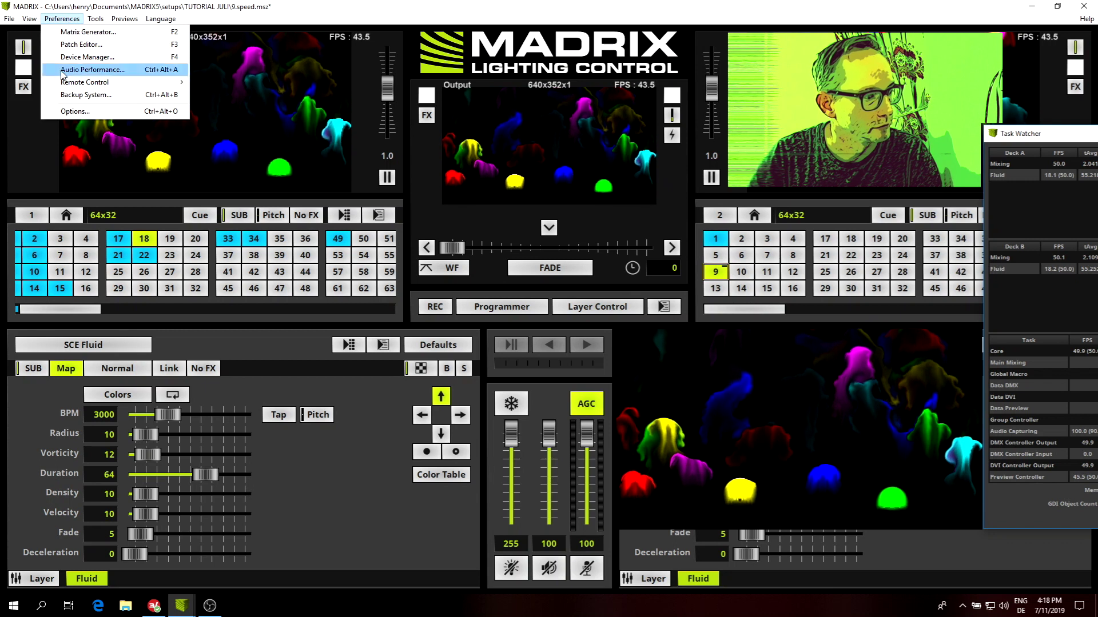
click(77, 112)
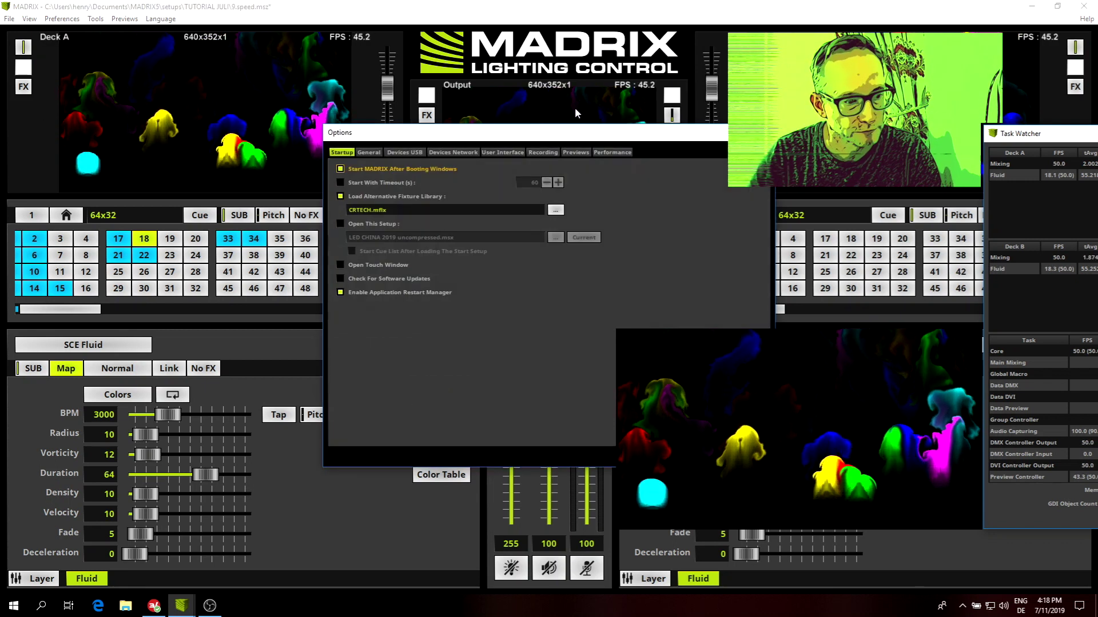
click(621, 154)
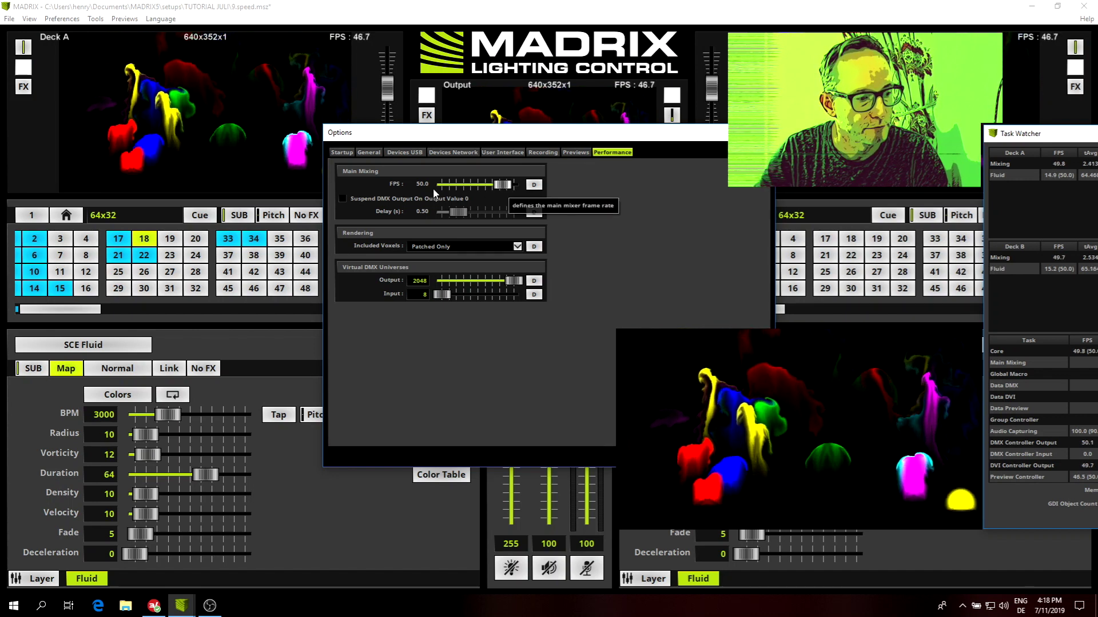
drag(502, 185, 486, 186)
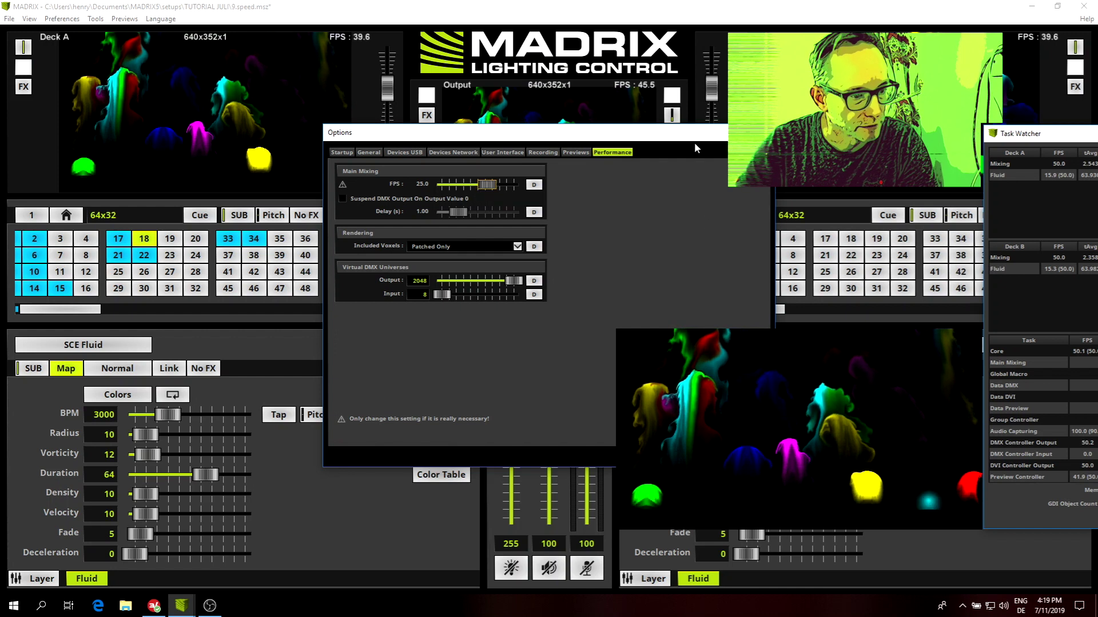
drag(698, 138, 510, 92)
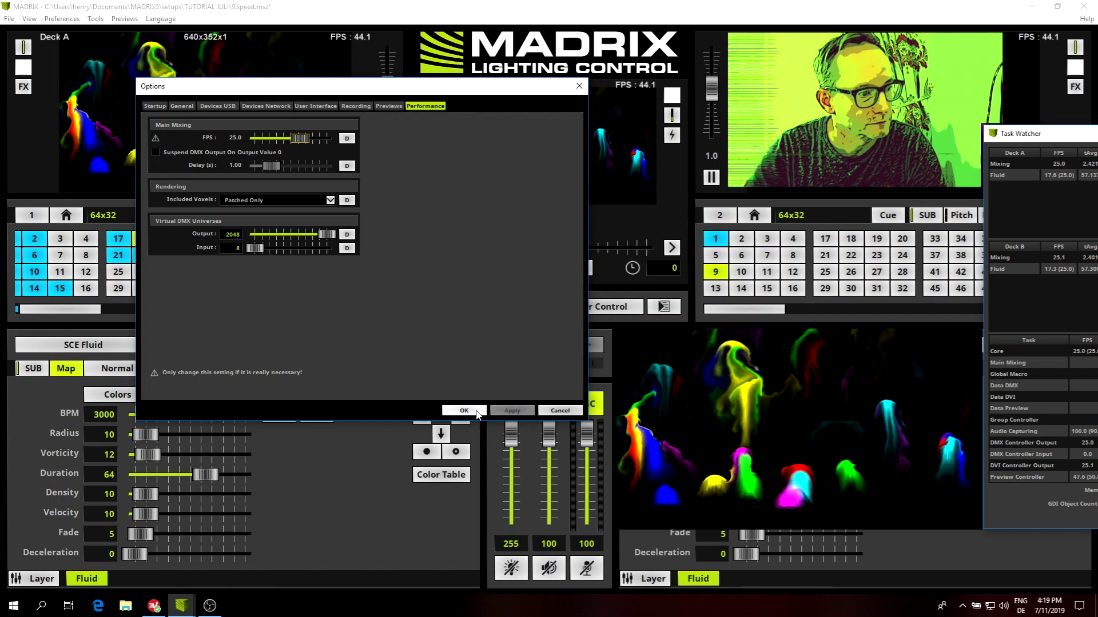
click(387, 106)
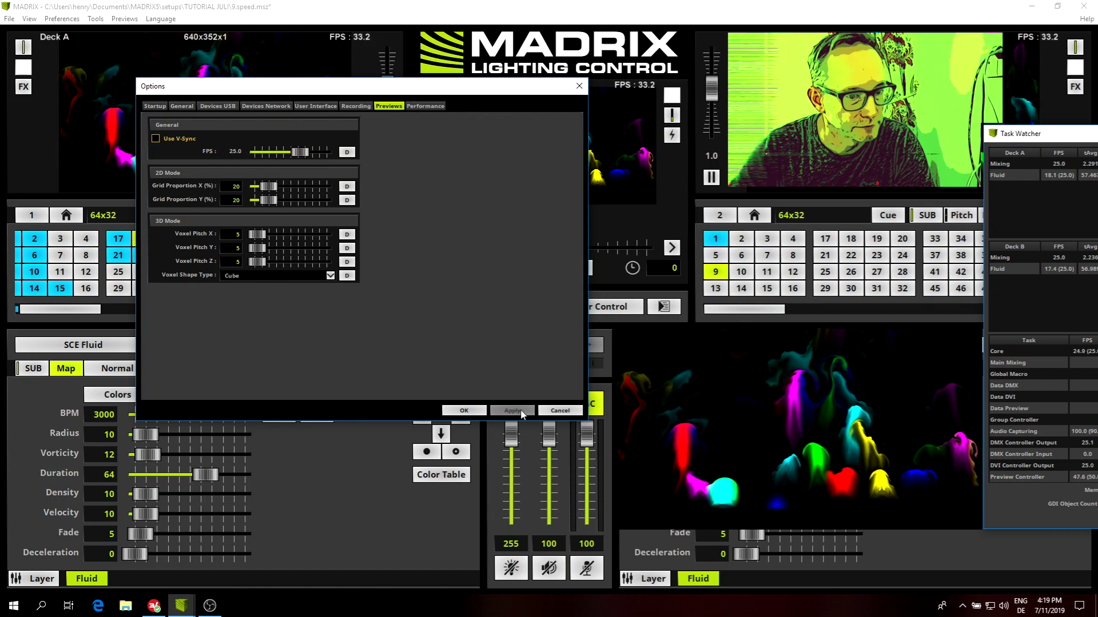
click(579, 87)
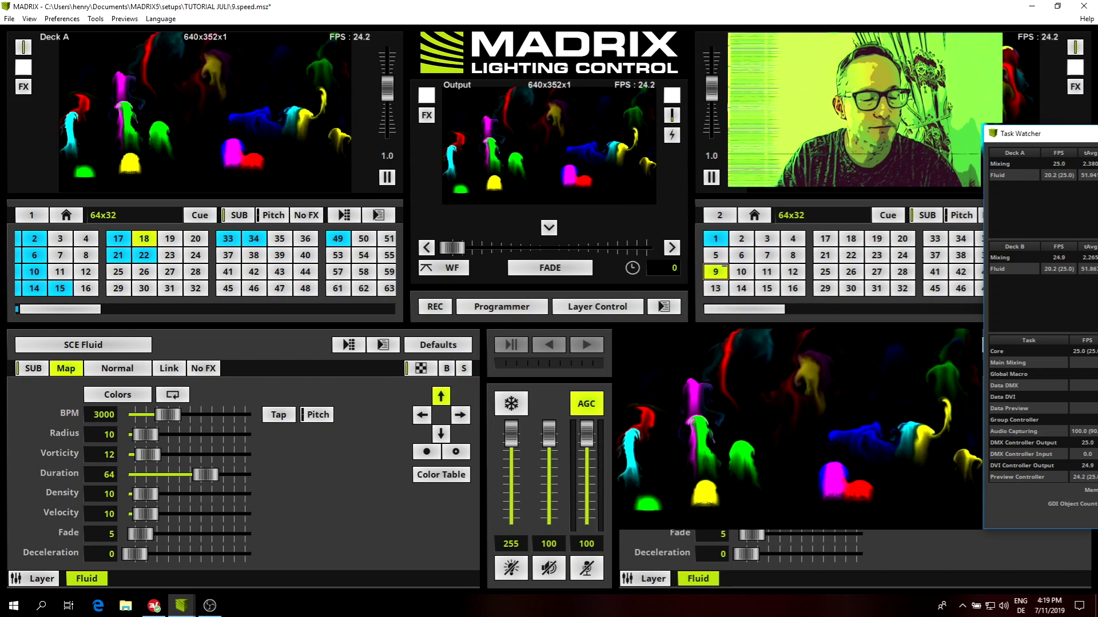
- Reset the Main Mixing FPS and the Previews FPS to their default of 50 in the options
click(74, 20)
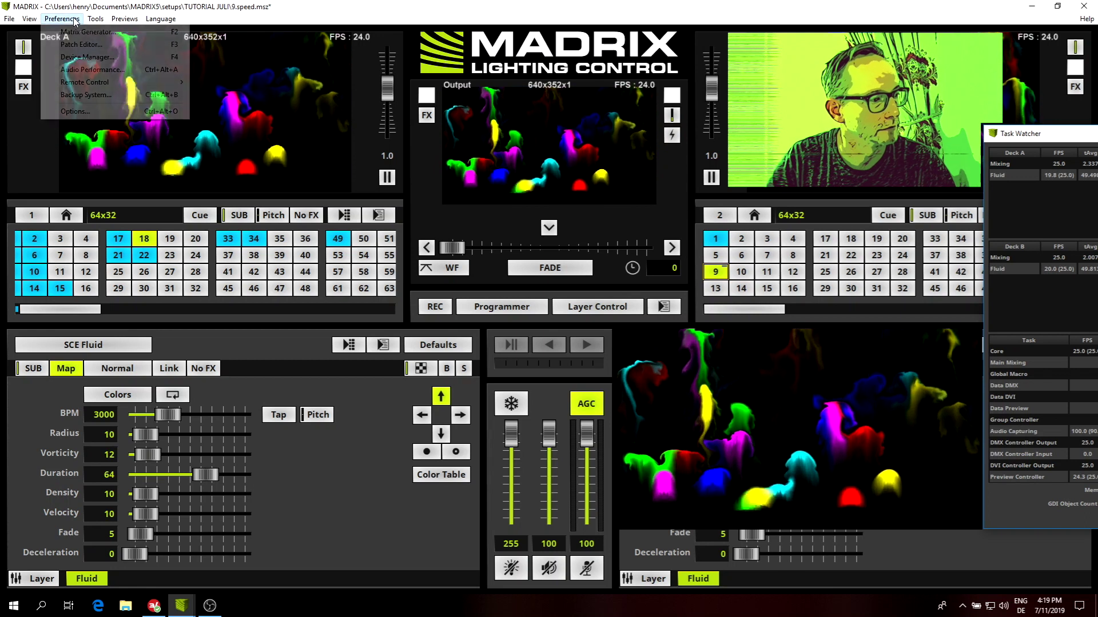
click(75, 111)
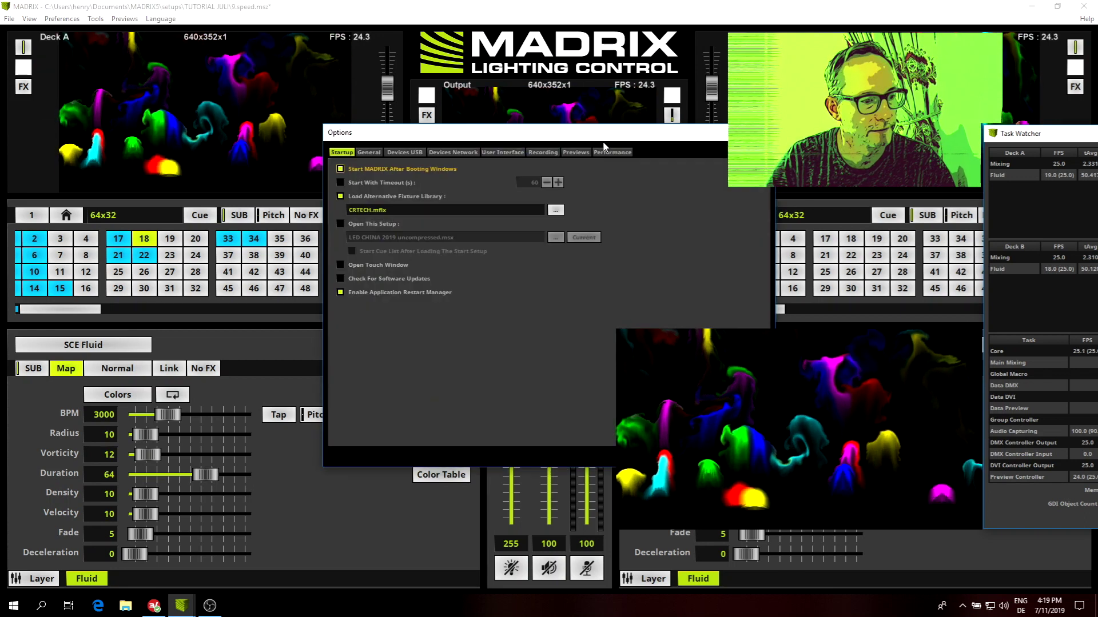
click(612, 152)
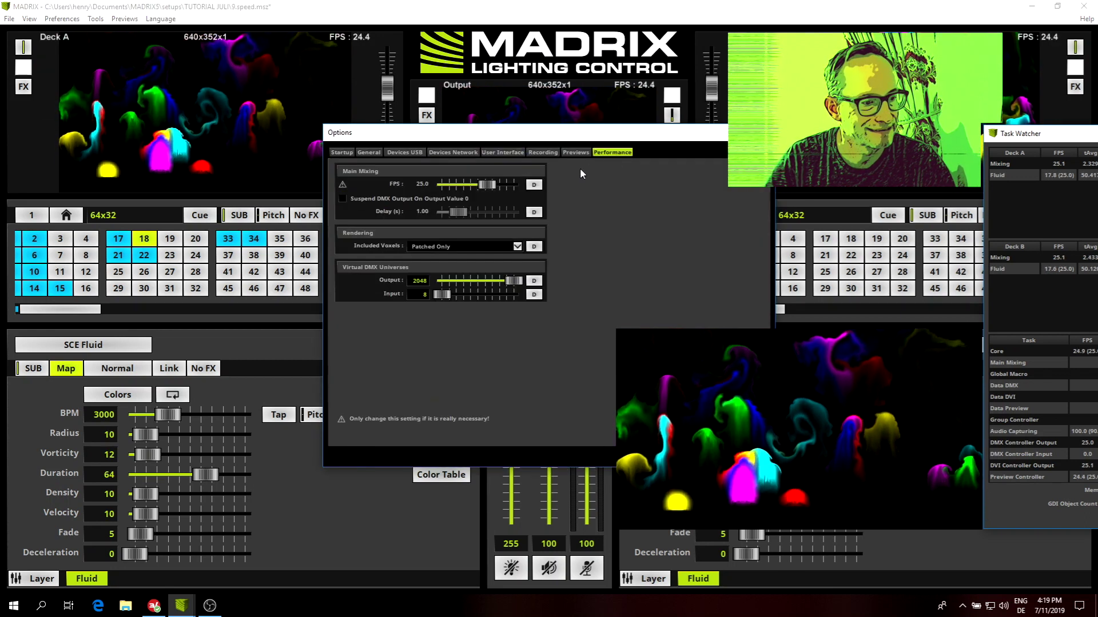
click(534, 185)
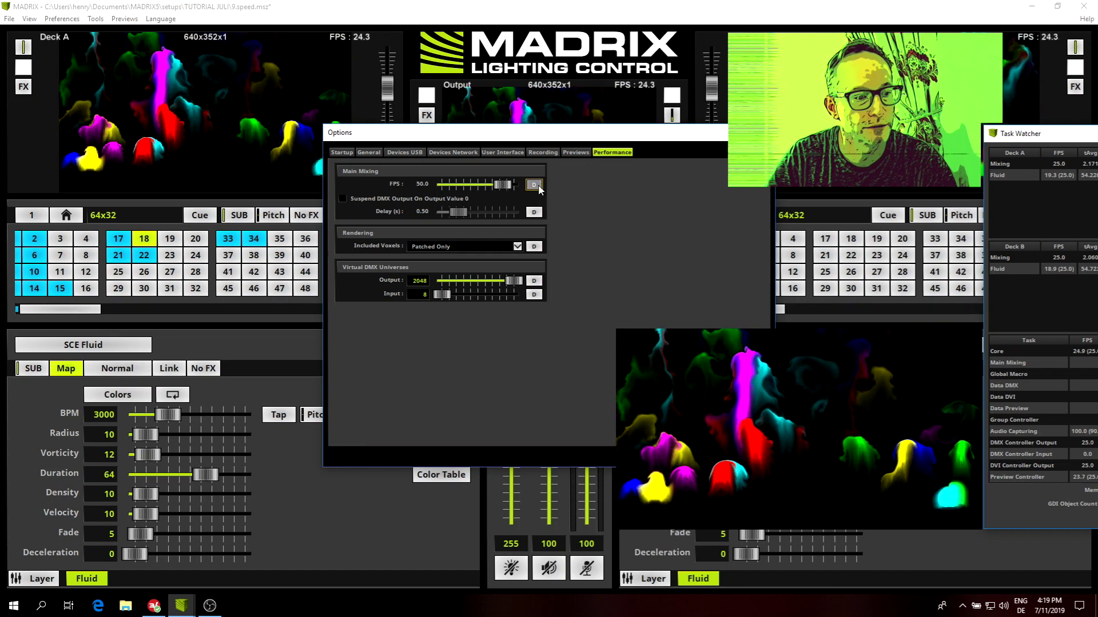
click(573, 153)
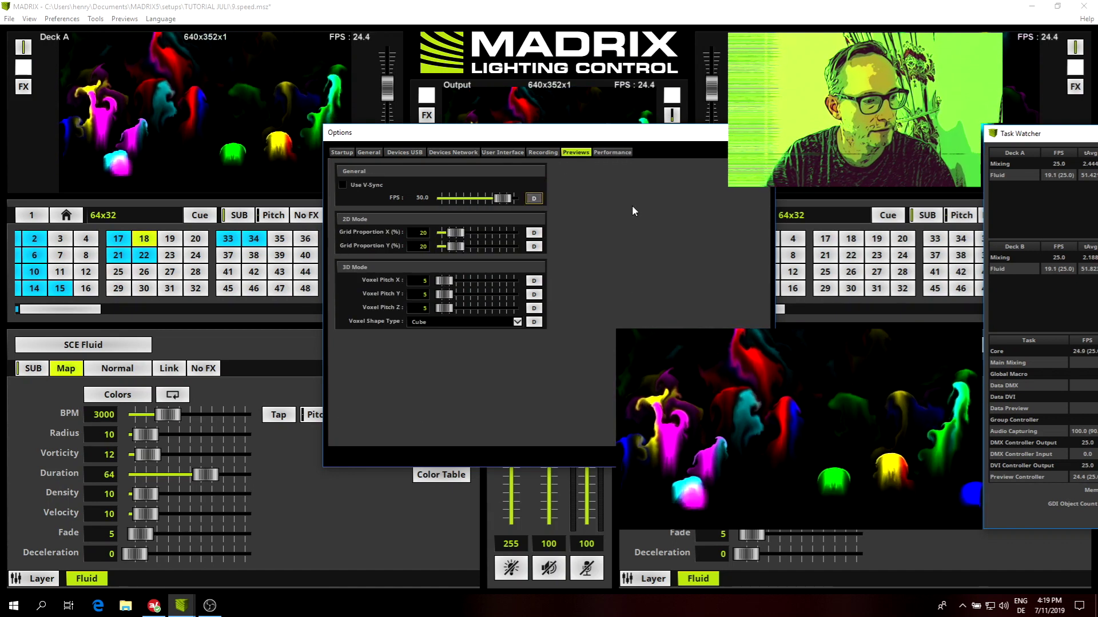
drag(640, 135, 482, 105)
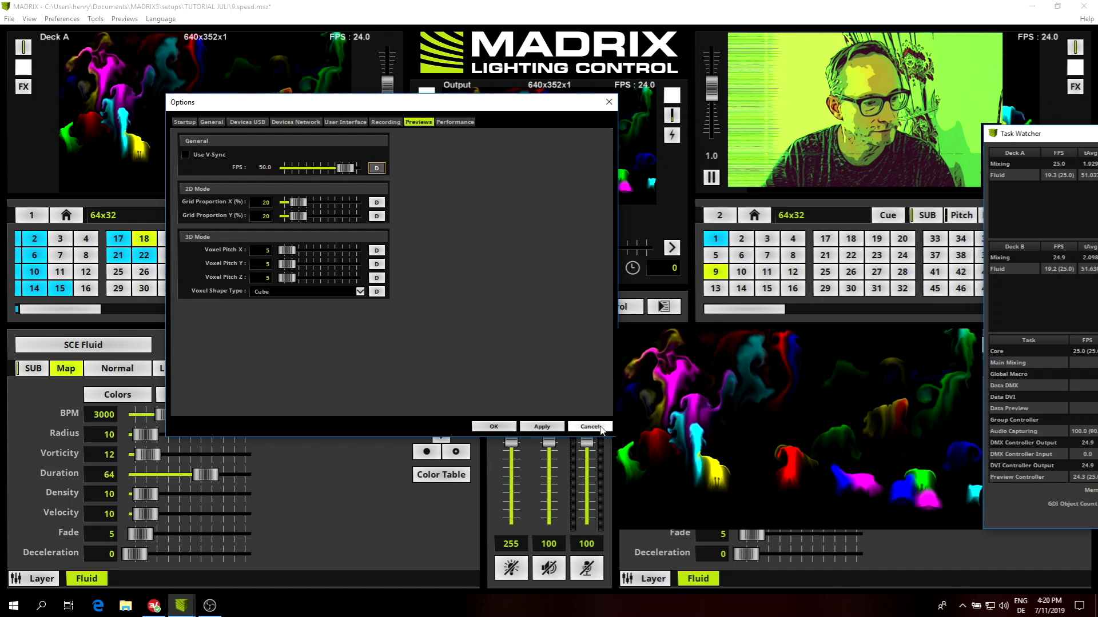
click(494, 427)
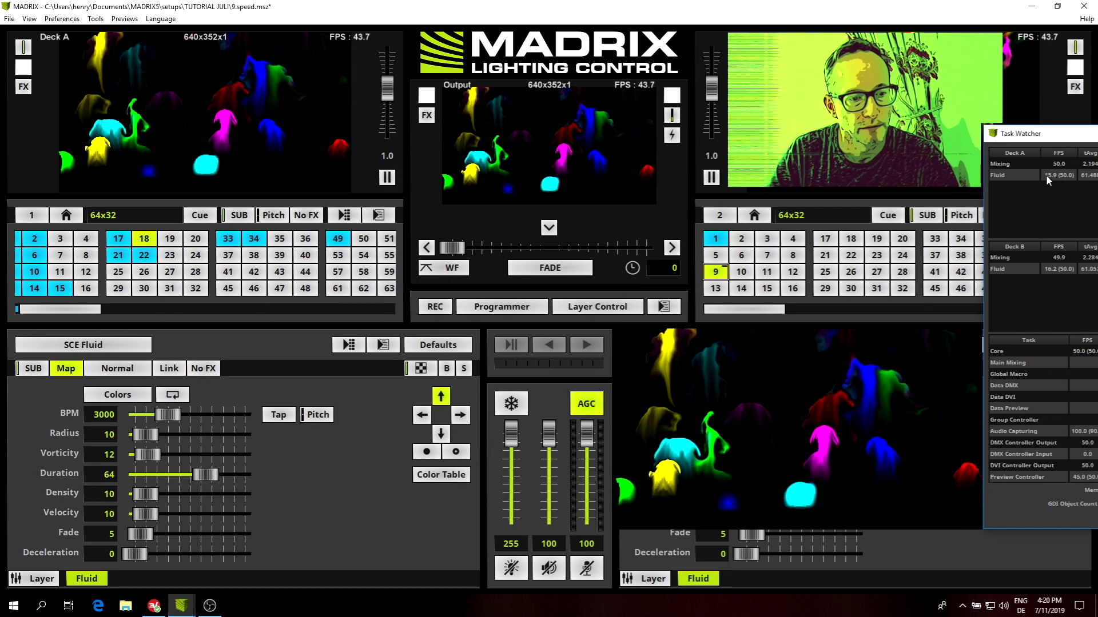
- Switch Deck B to the empty storage place 5
click(715, 255)
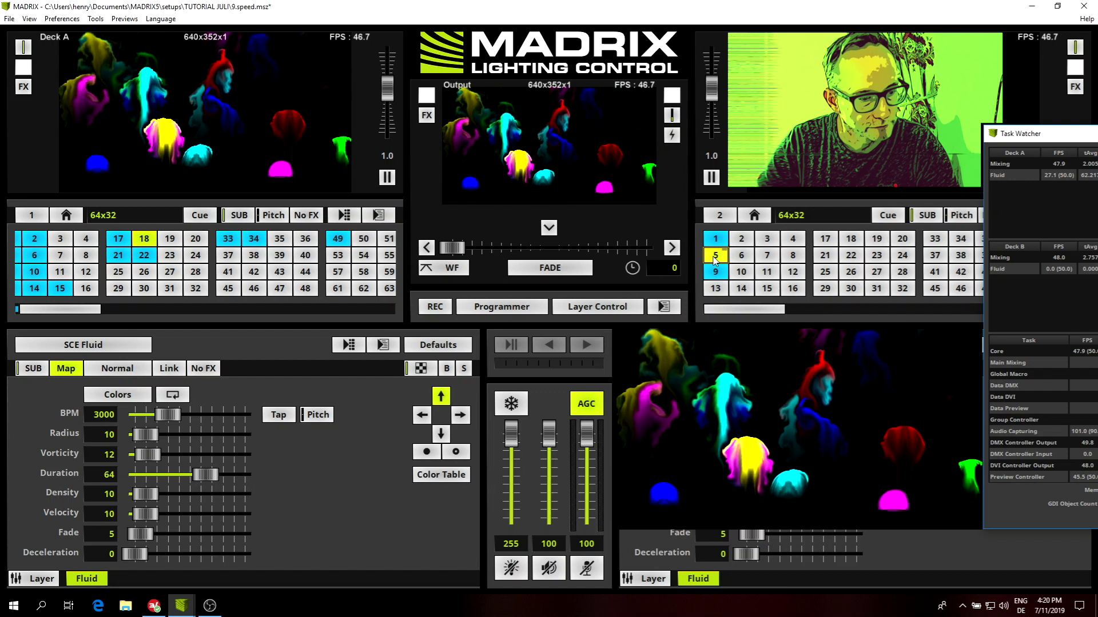
- Select the empty storage place 5 on Deck B and the 64x32 fluid effect in storage place 17 on Deck A
click(715, 256)
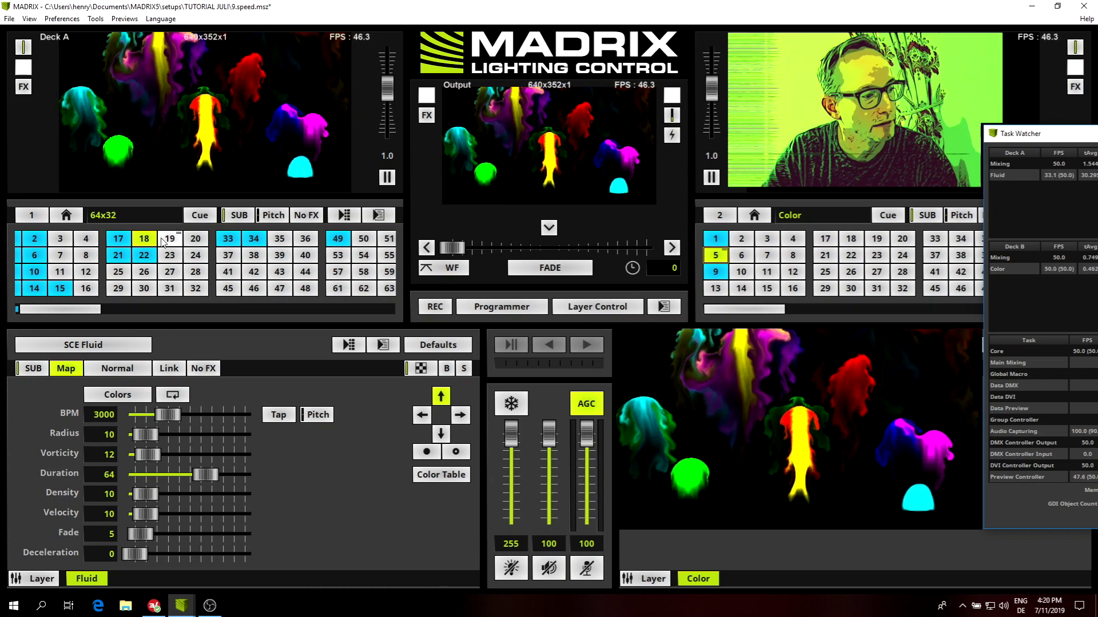
mouse_move(152, 246)
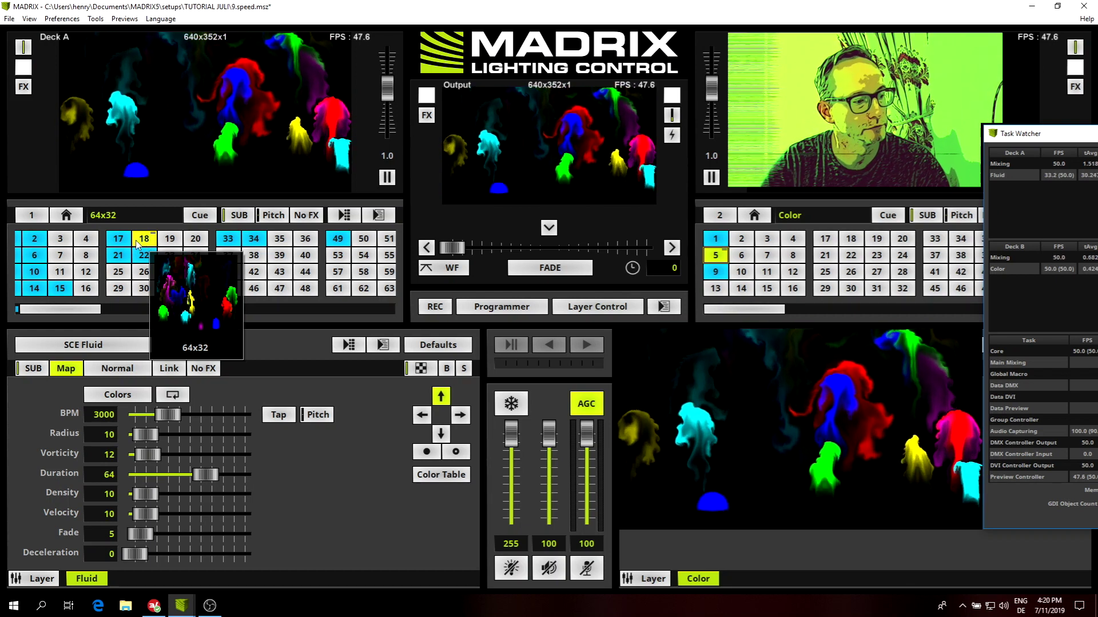
click(119, 243)
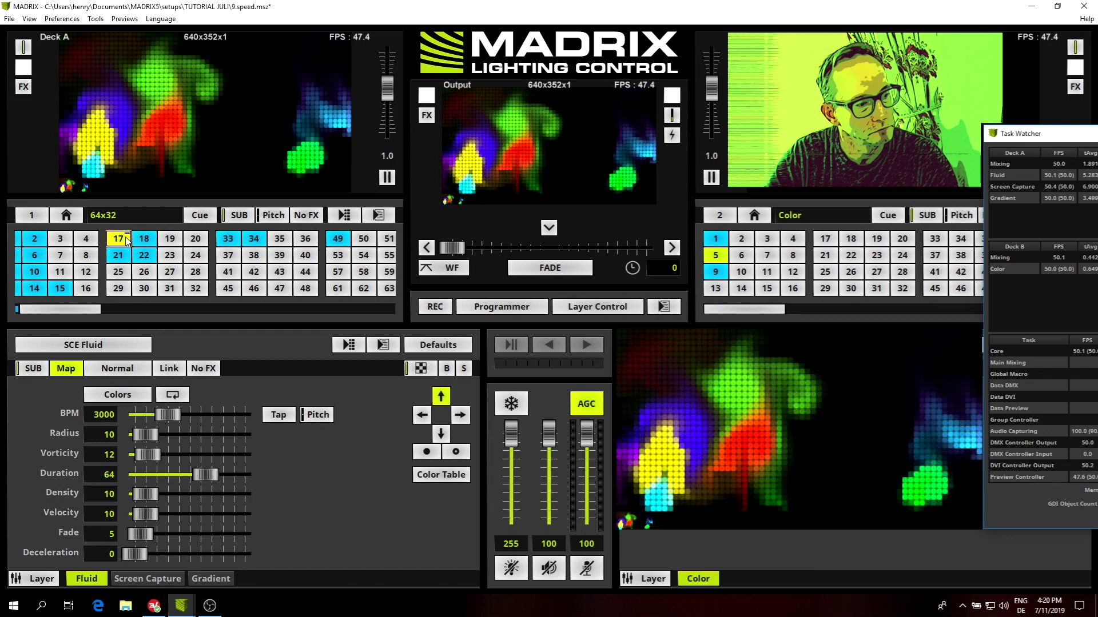
mouse_move(127, 241)
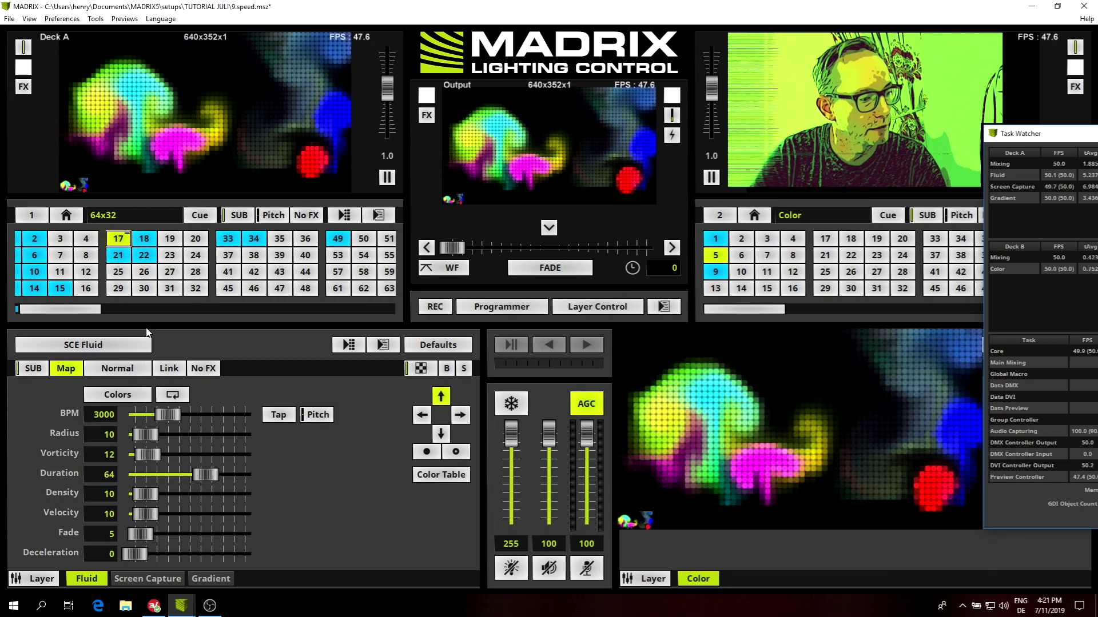
drag(96, 313, 92, 314)
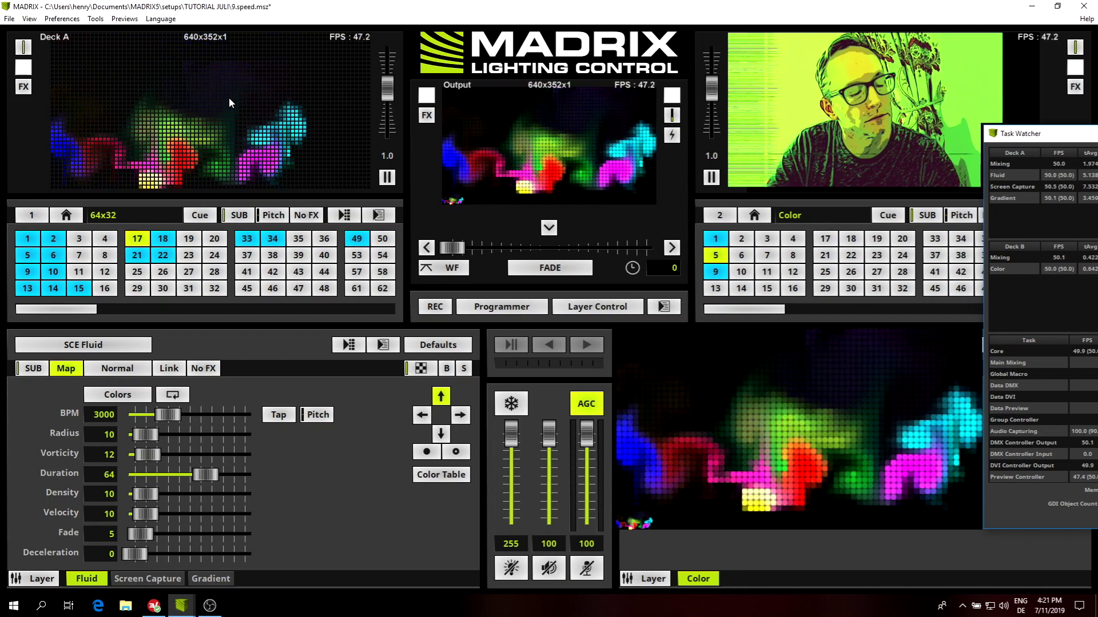
- Open the Patch Editor and inspect fixtures DVI #0001, DVI #0002 and DVI #0003, then leave the editor
click(62, 18)
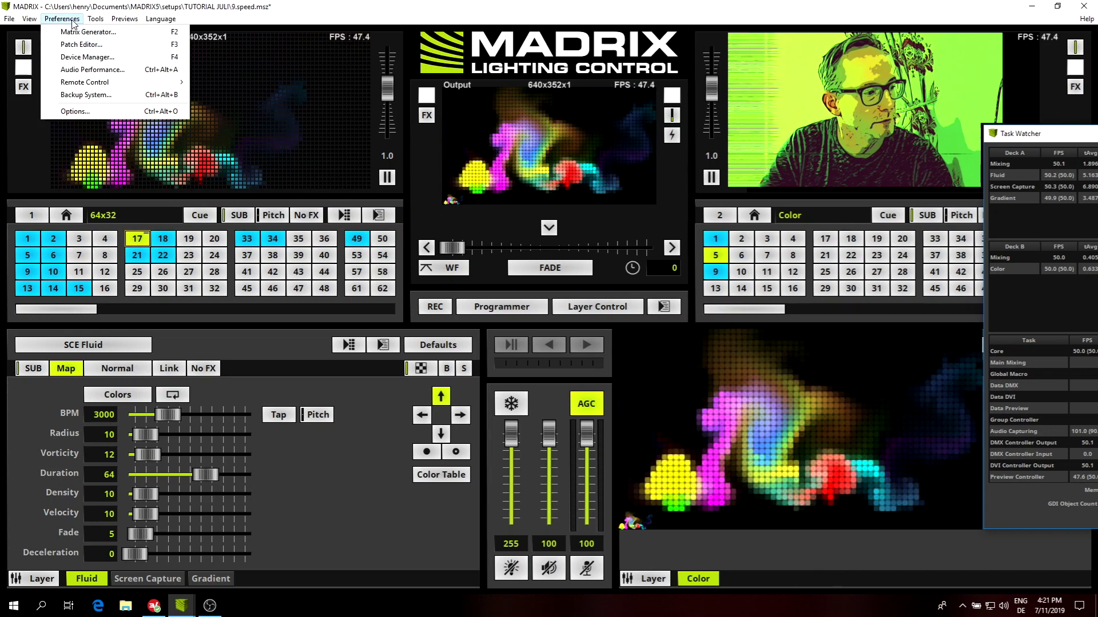
click(106, 45)
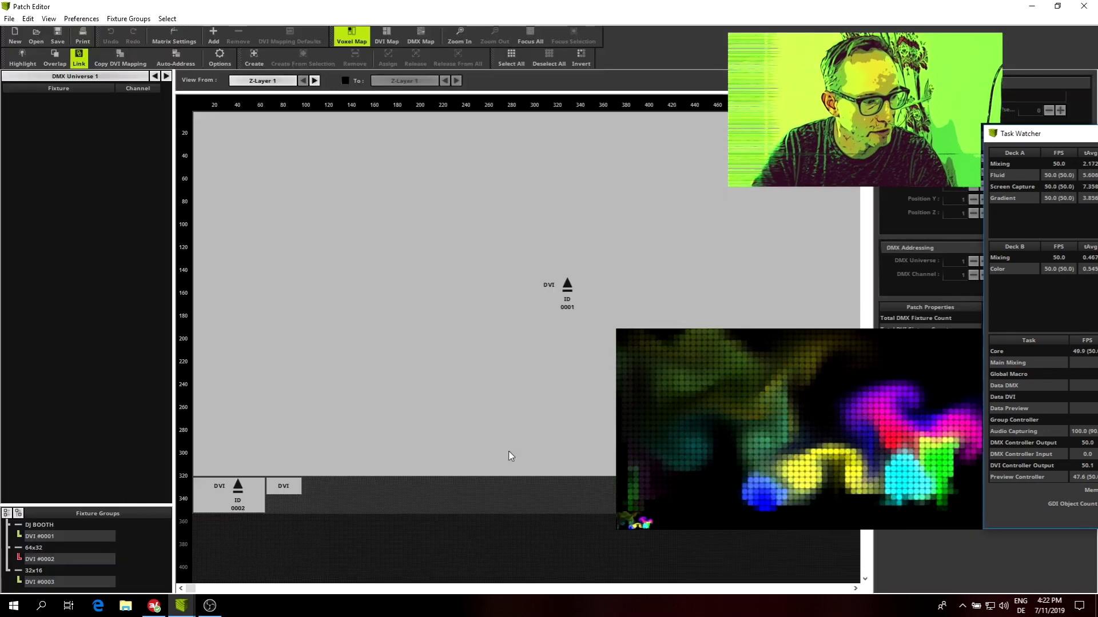
click(384, 199)
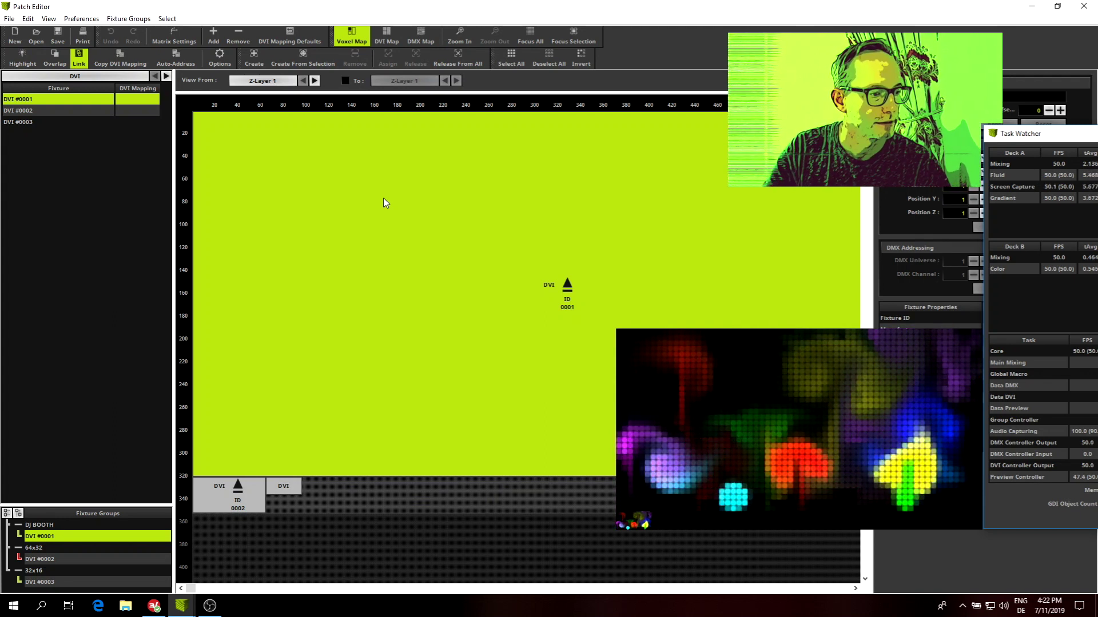
click(200, 506)
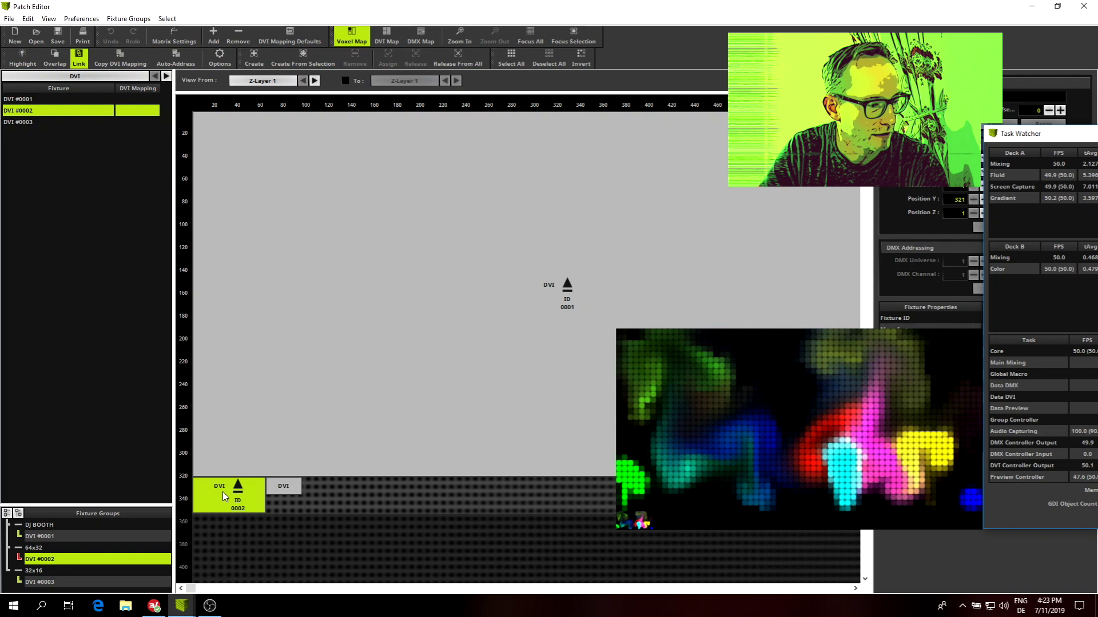
click(289, 491)
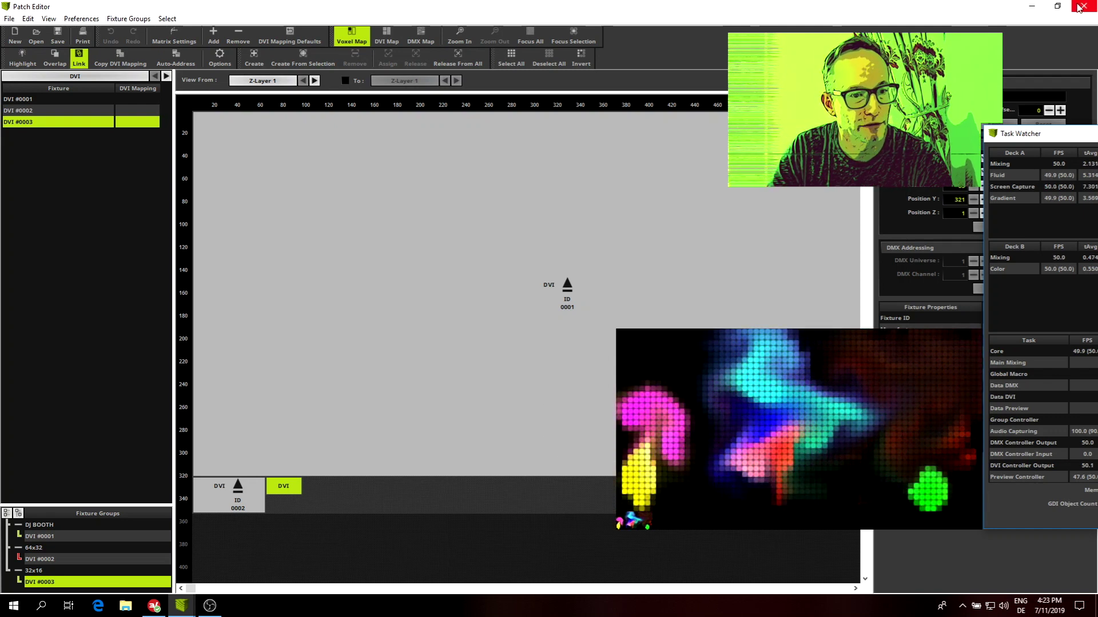
click(1032, 8)
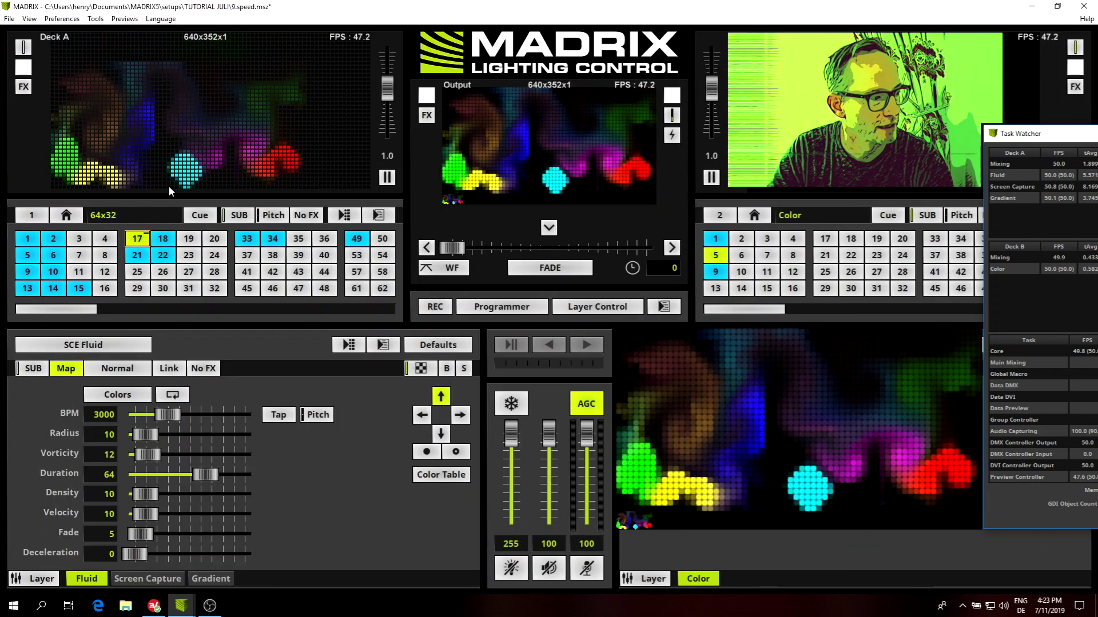
- Switch Deck A to storage place 1 and restore the default view of its preview
click(27, 239)
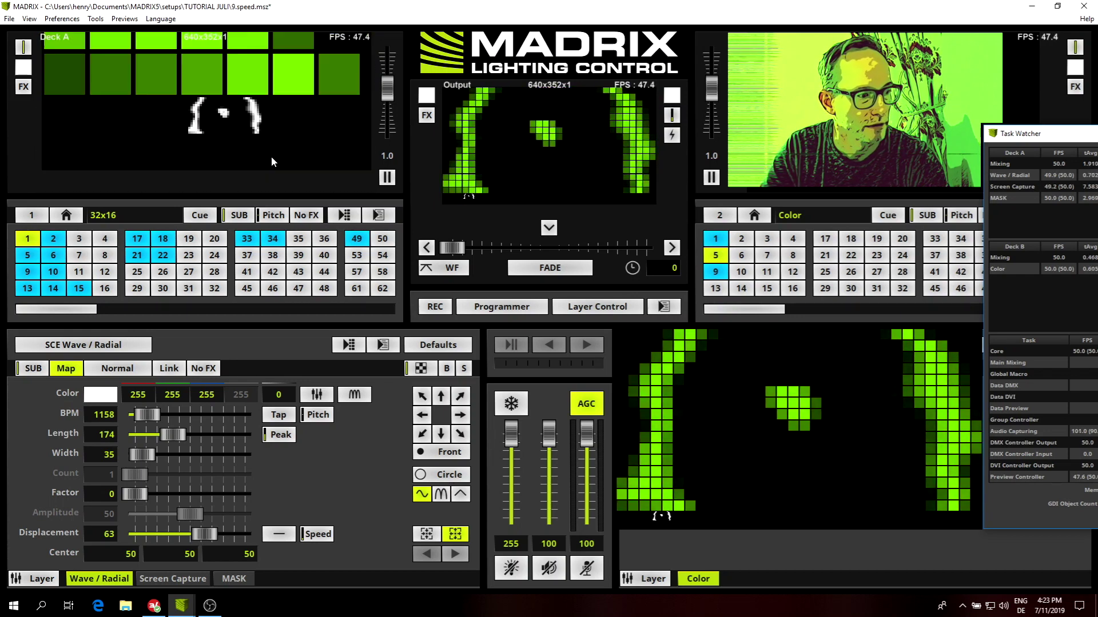
right_click(257, 155)
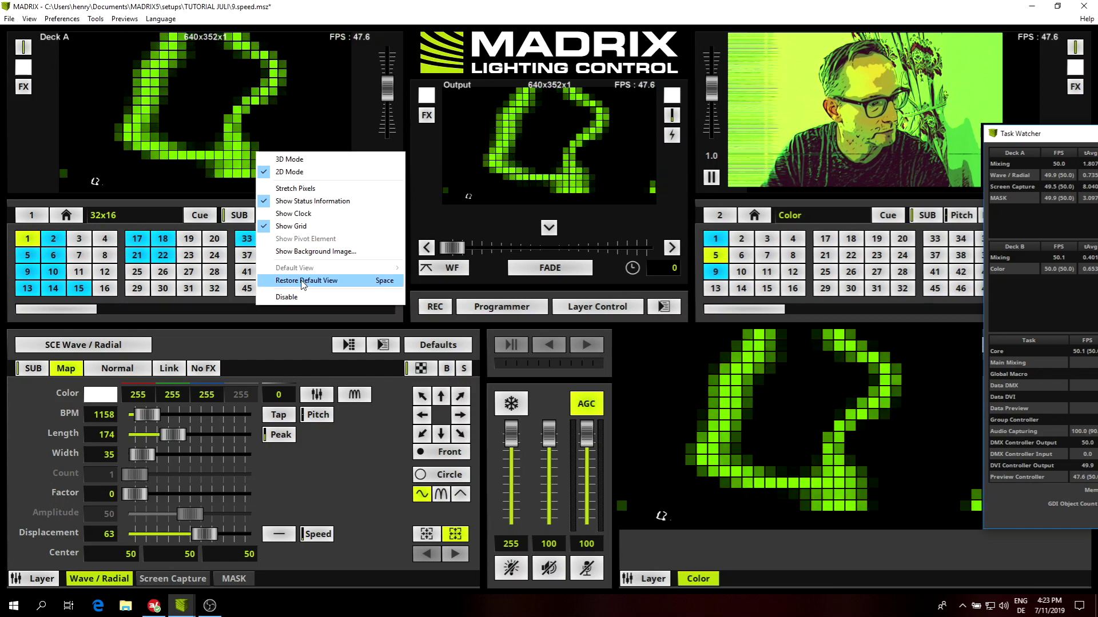
click(312, 280)
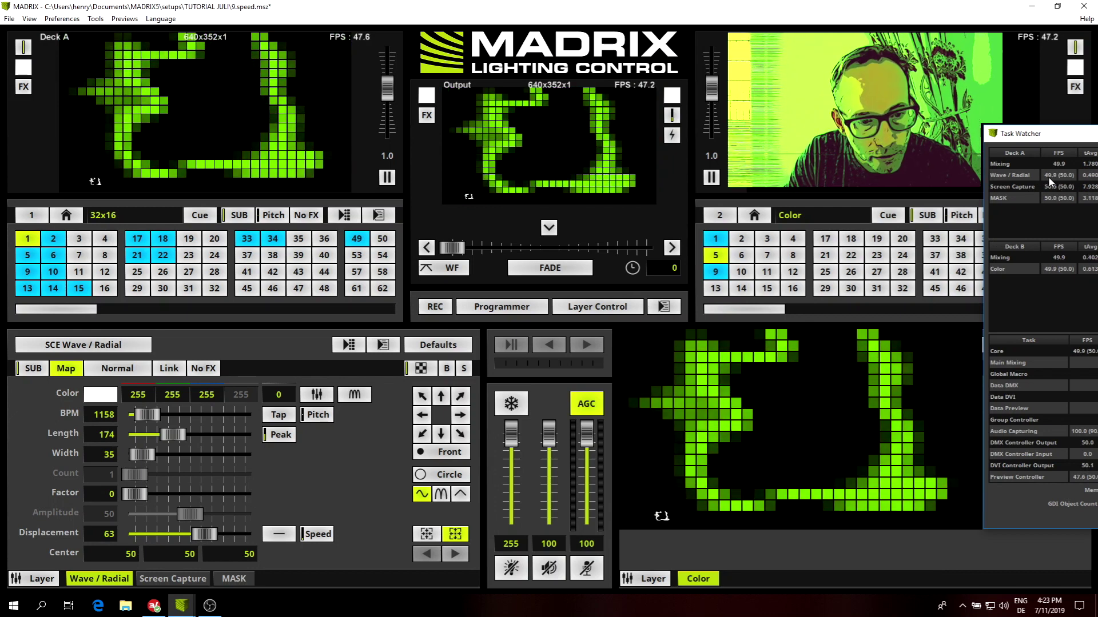
- Compare the 32x16 effects in storage places 1 and 2 on Deck A, ending on place 2
click(55, 239)
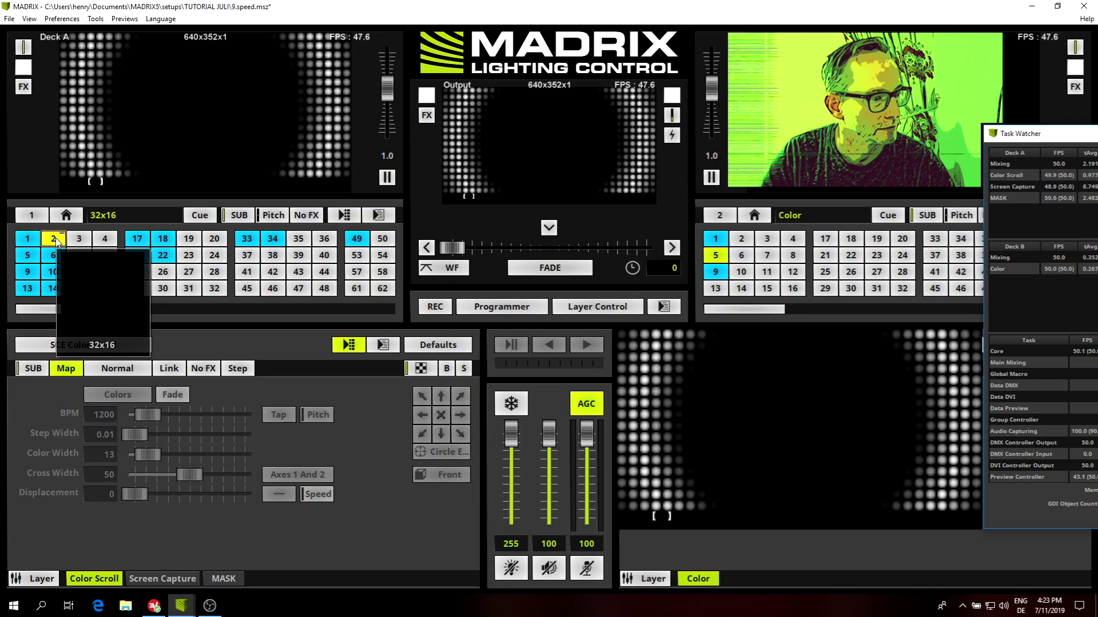
click(29, 241)
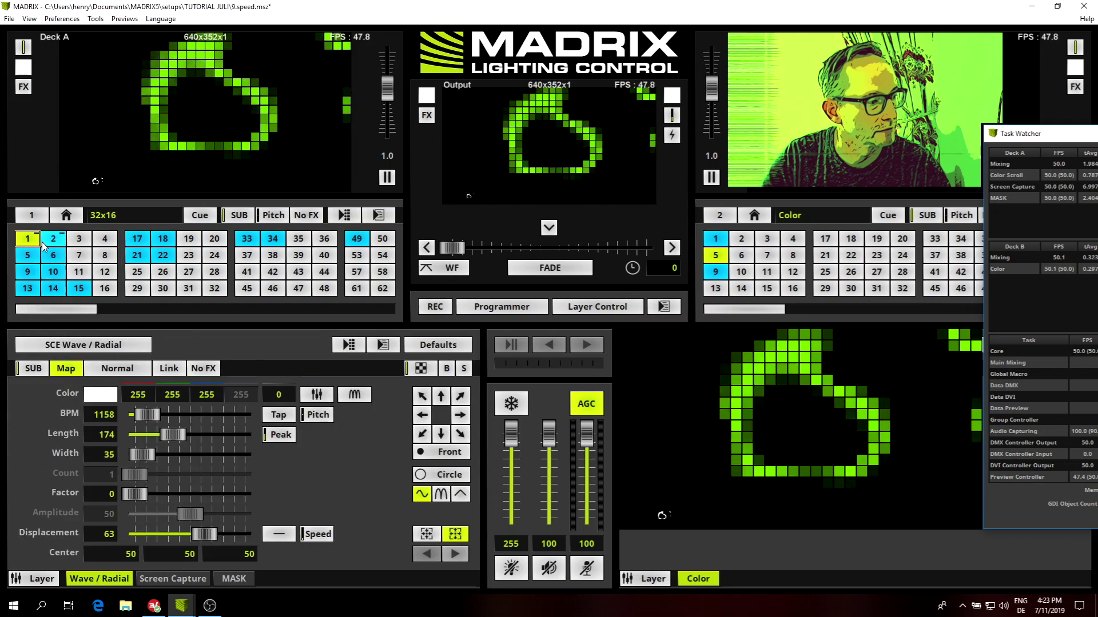
click(54, 240)
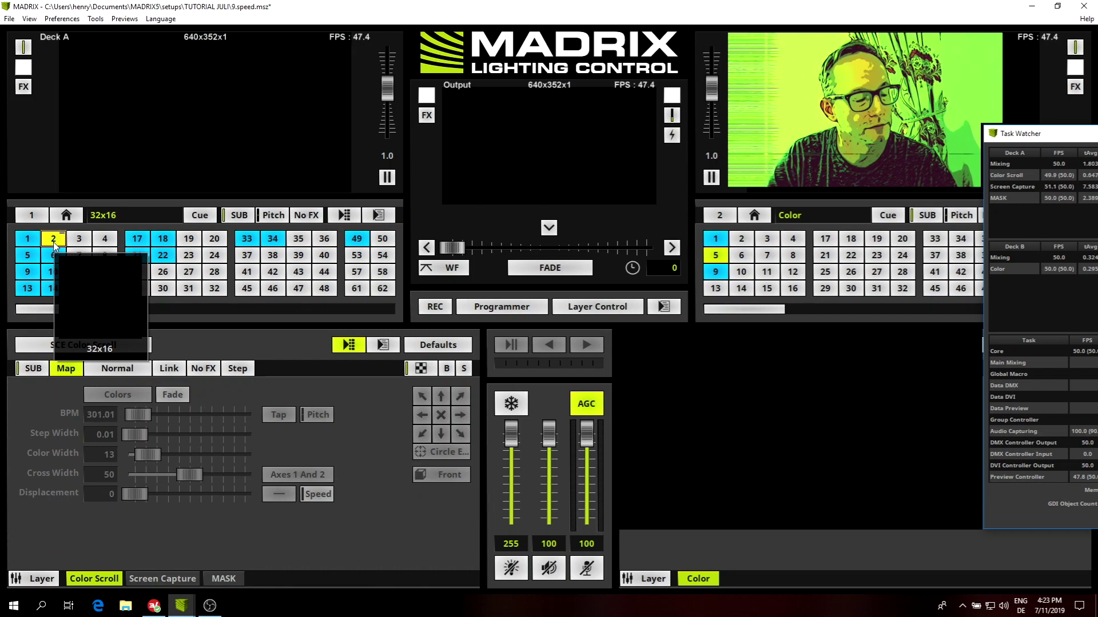
- Compare the Task Watcher load of storage places 5 and 6 on Deck A by alternating between them
click(29, 256)
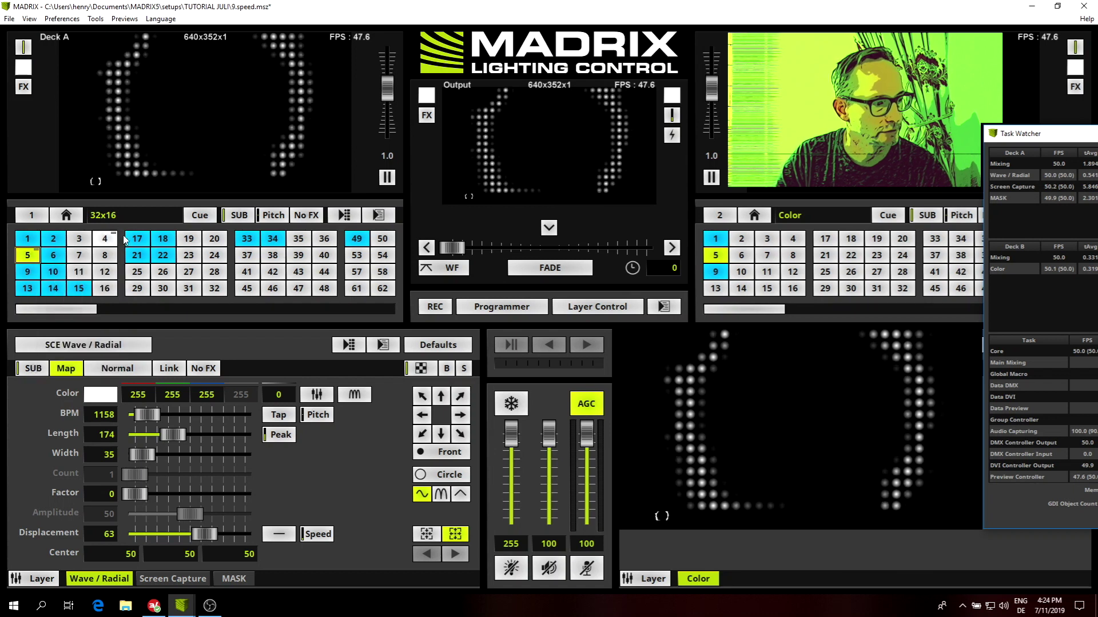
click(54, 256)
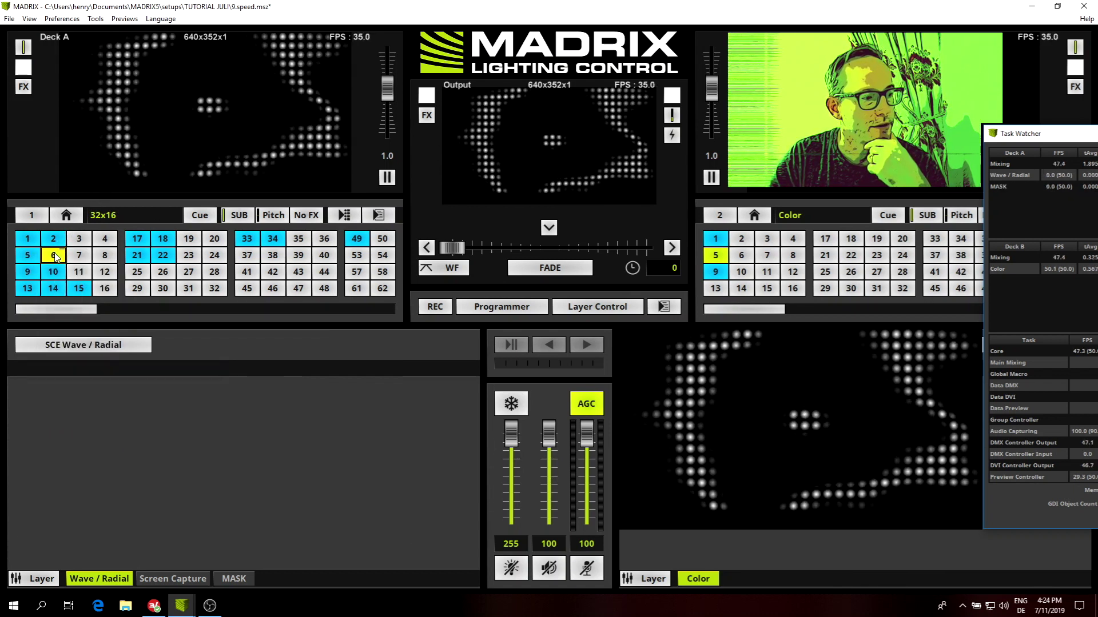
mouse_move(56, 257)
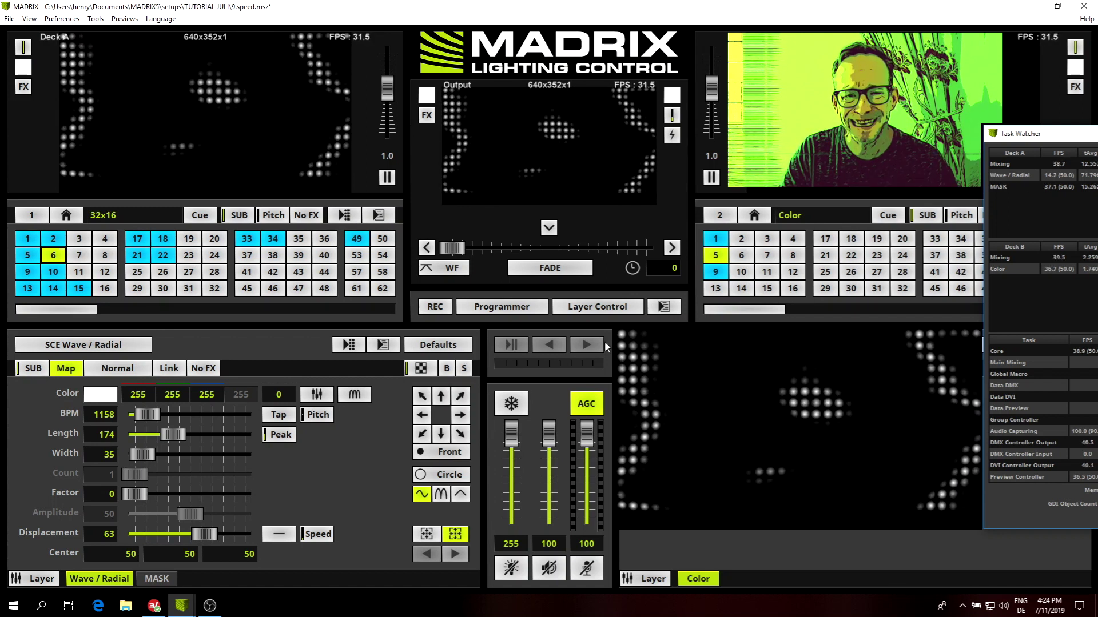
click(29, 255)
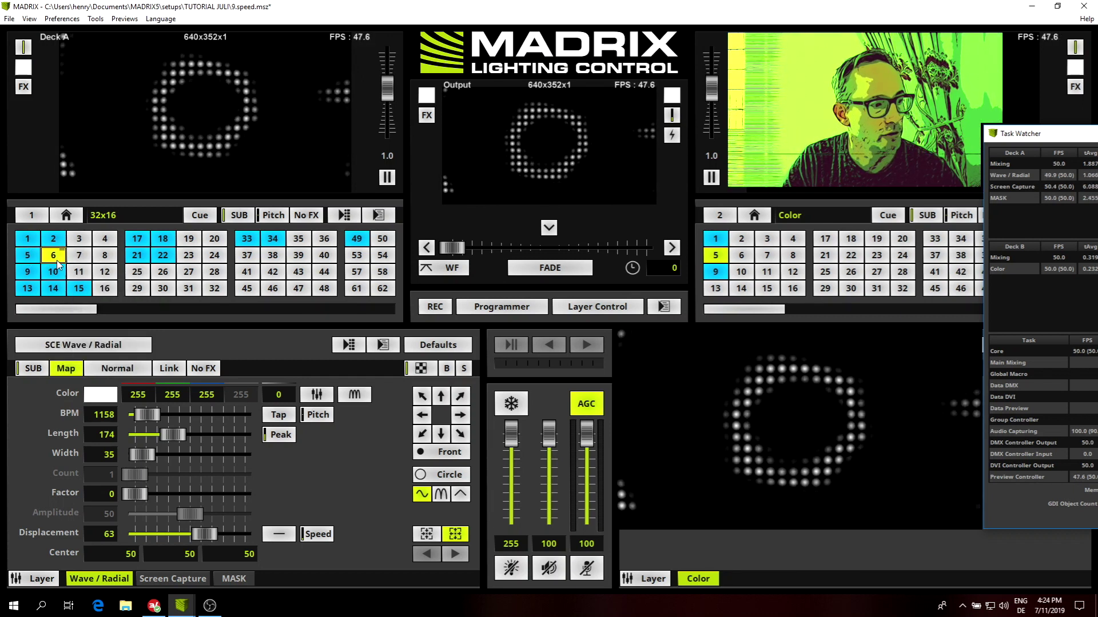
click(56, 260)
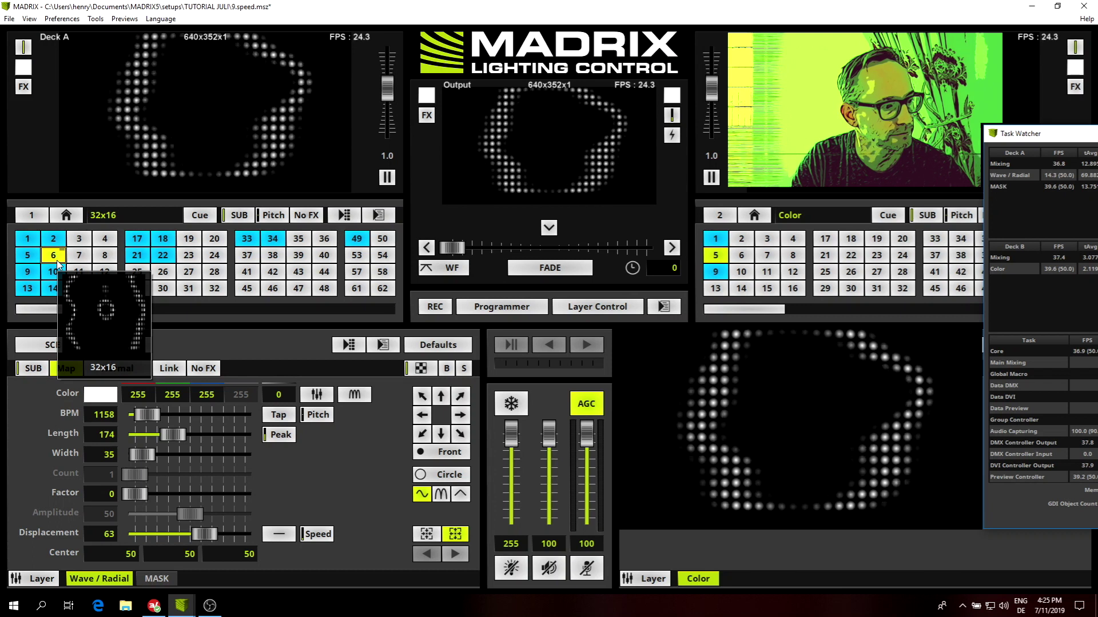
- Play storage places 9, 10, 13, 14 and 15 one after another on Deck A to review their effects
click(30, 275)
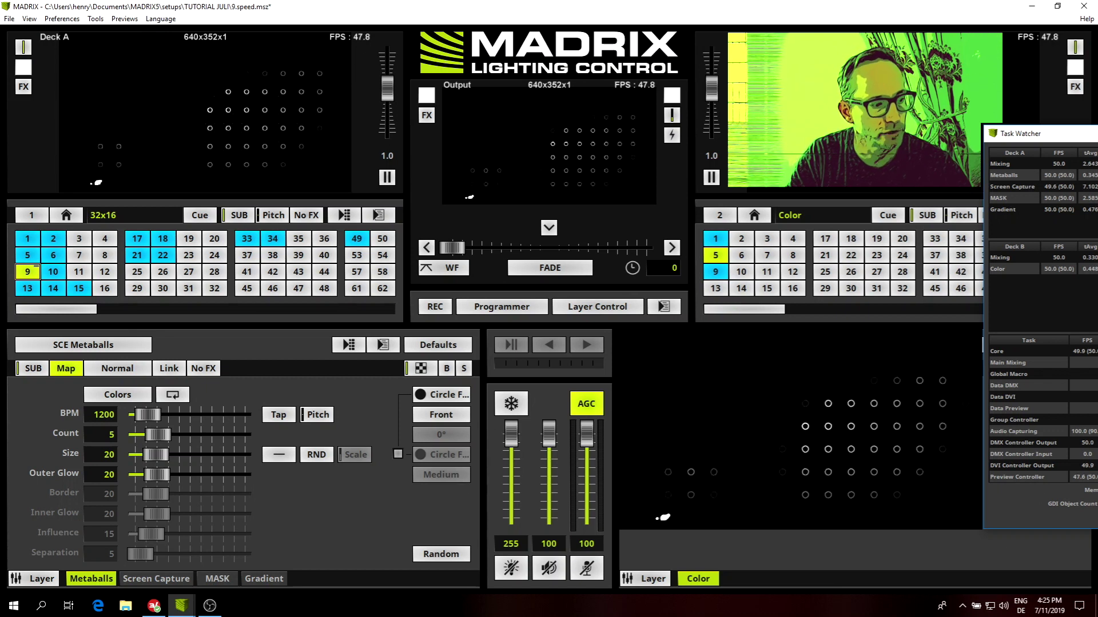
mouse_move(55, 276)
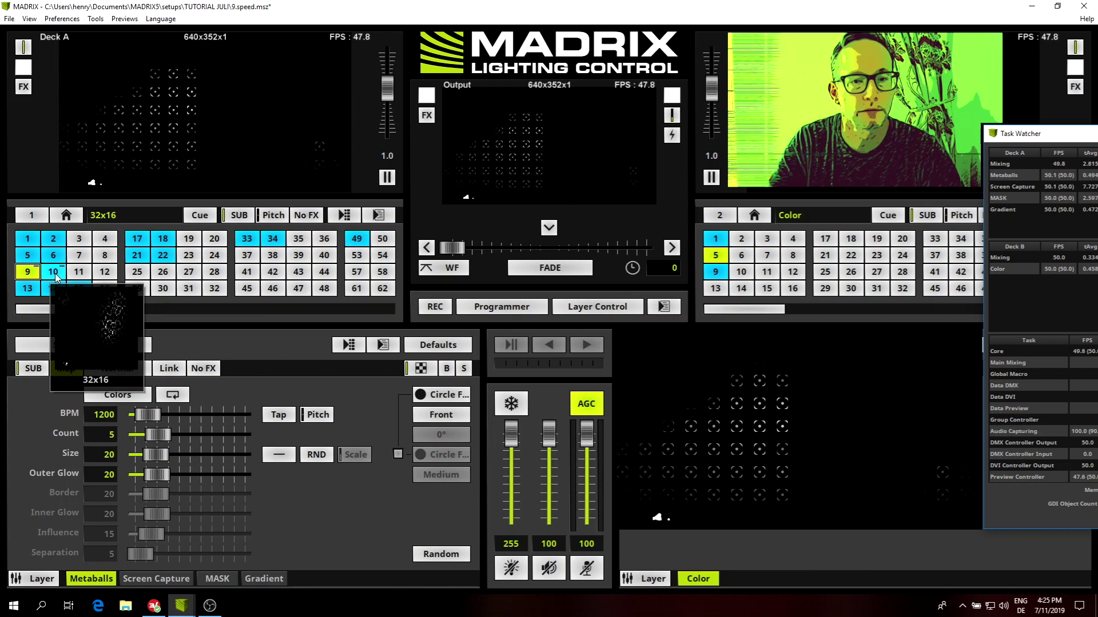
click(54, 272)
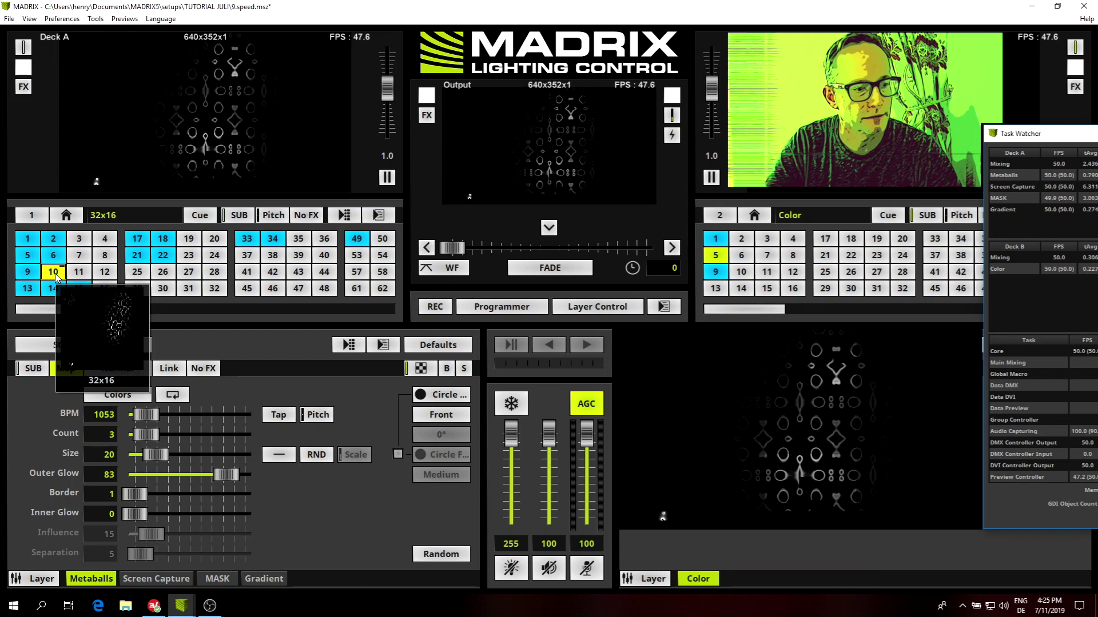
click(26, 290)
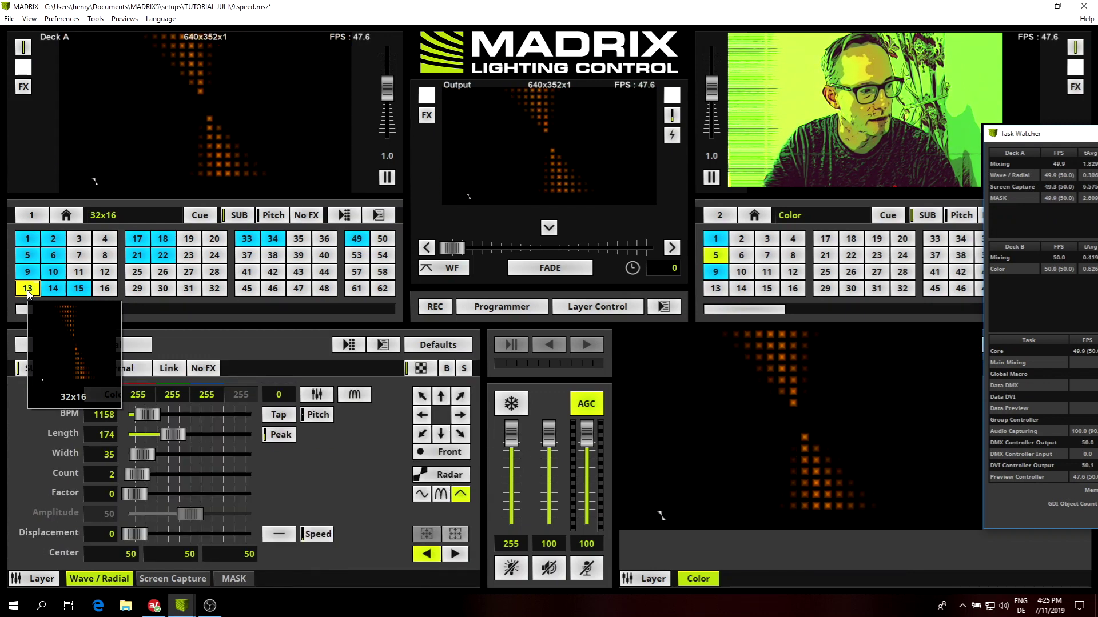
click(53, 289)
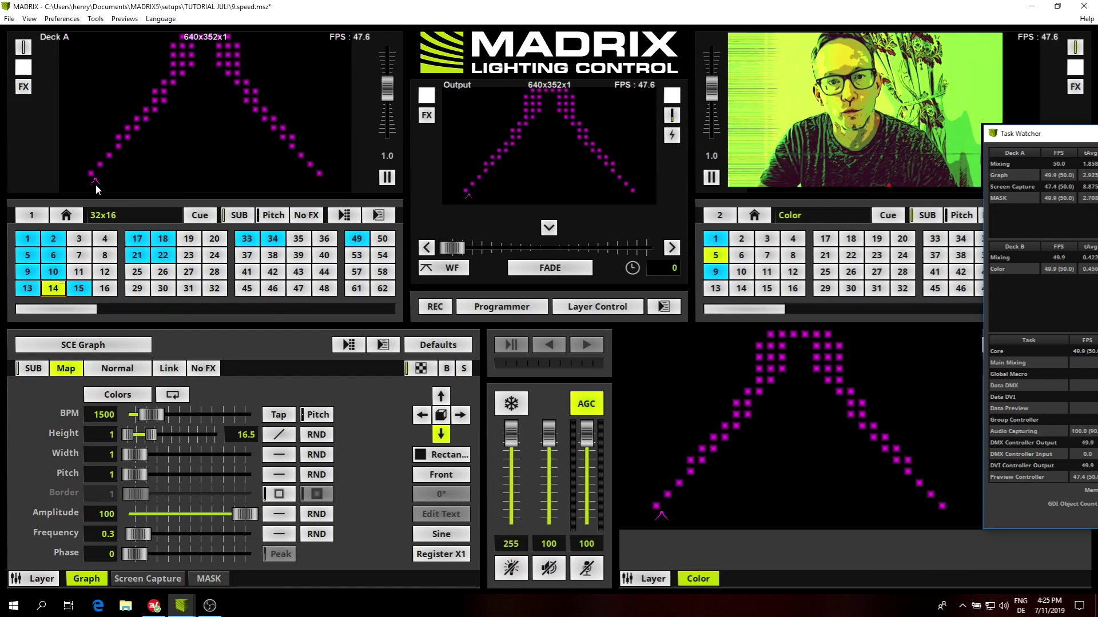
click(81, 291)
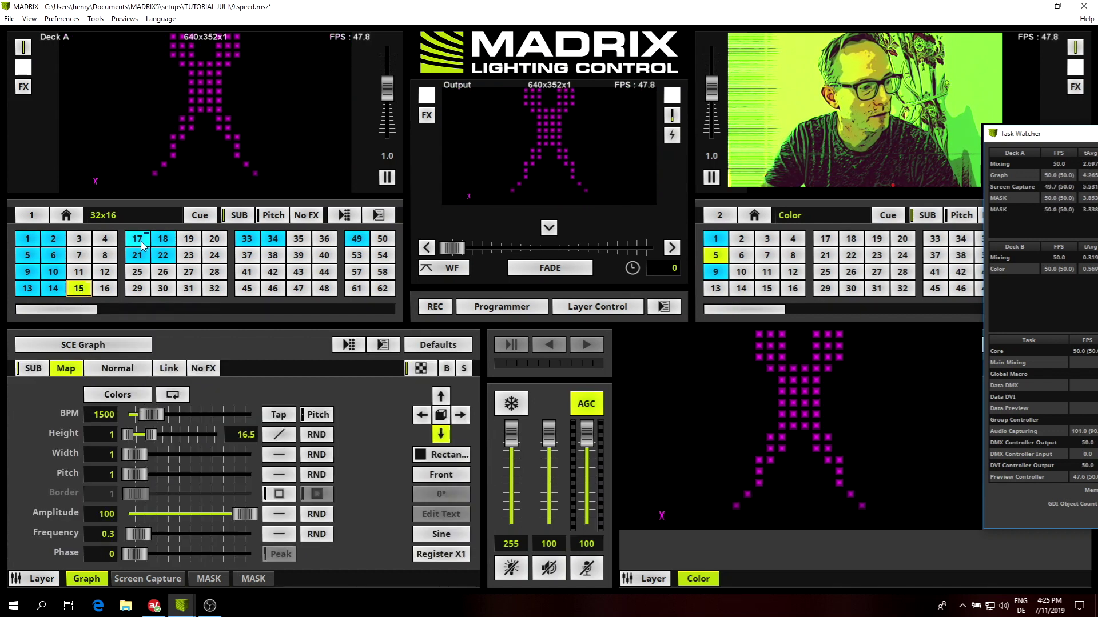
- Play storage place 17 on Deck A and rename its Fluid layer to "Fluid 64x32"
mouse_move(143, 245)
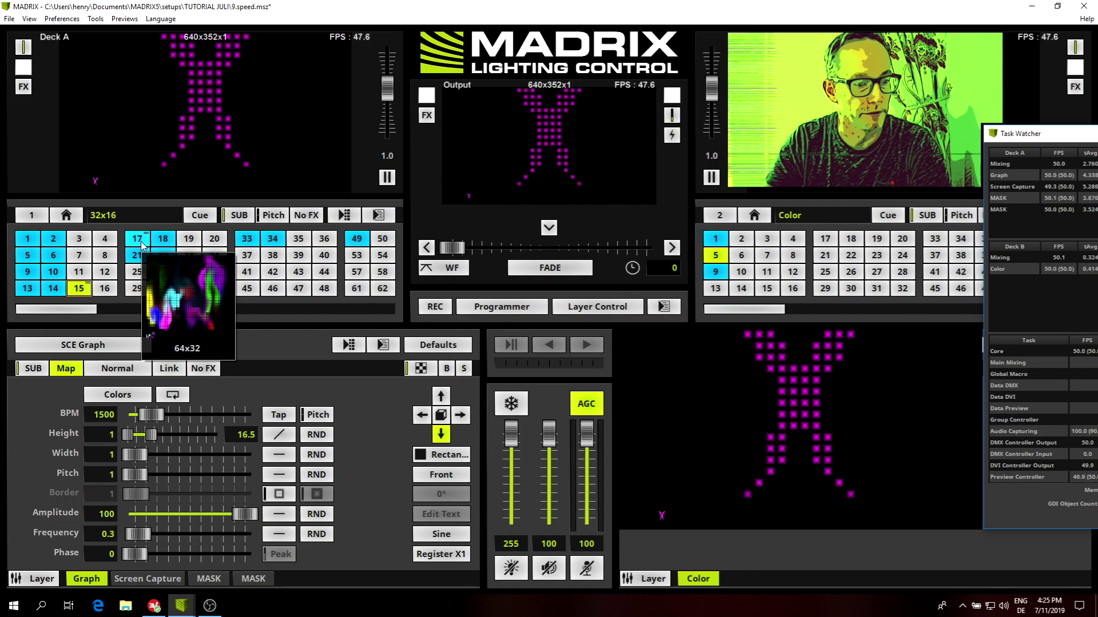
click(141, 245)
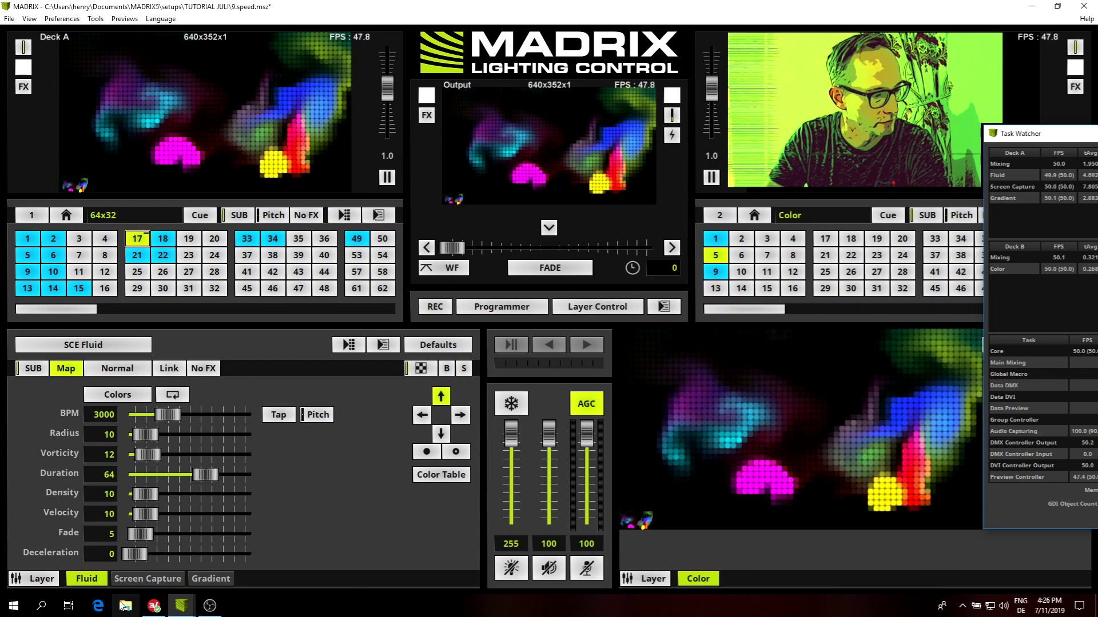
right_click(97, 579)
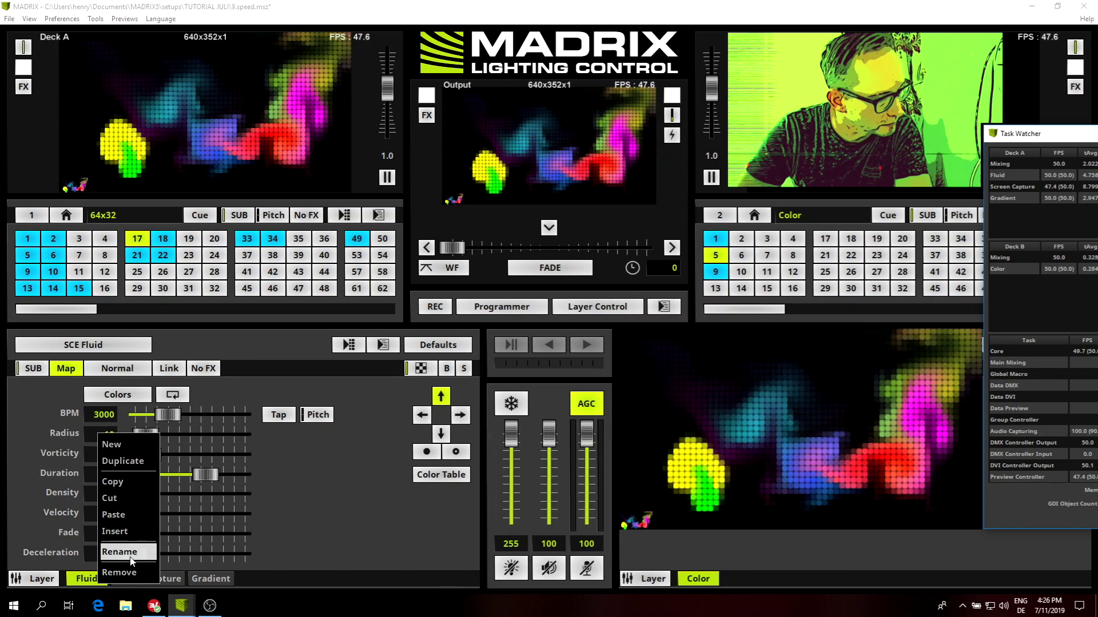
click(141, 553)
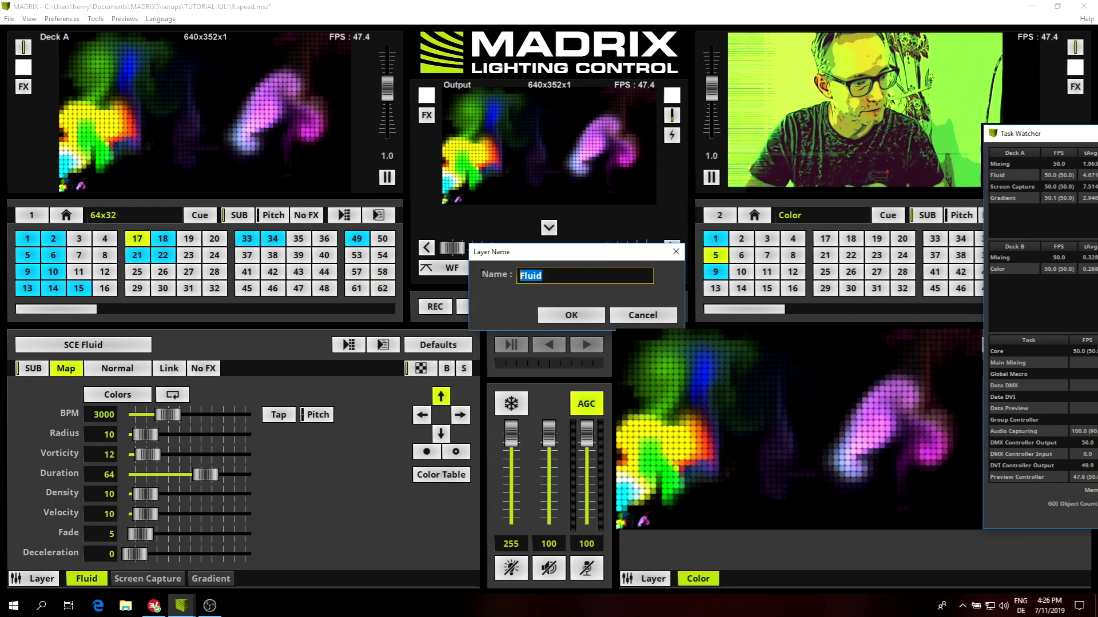
click(590, 277)
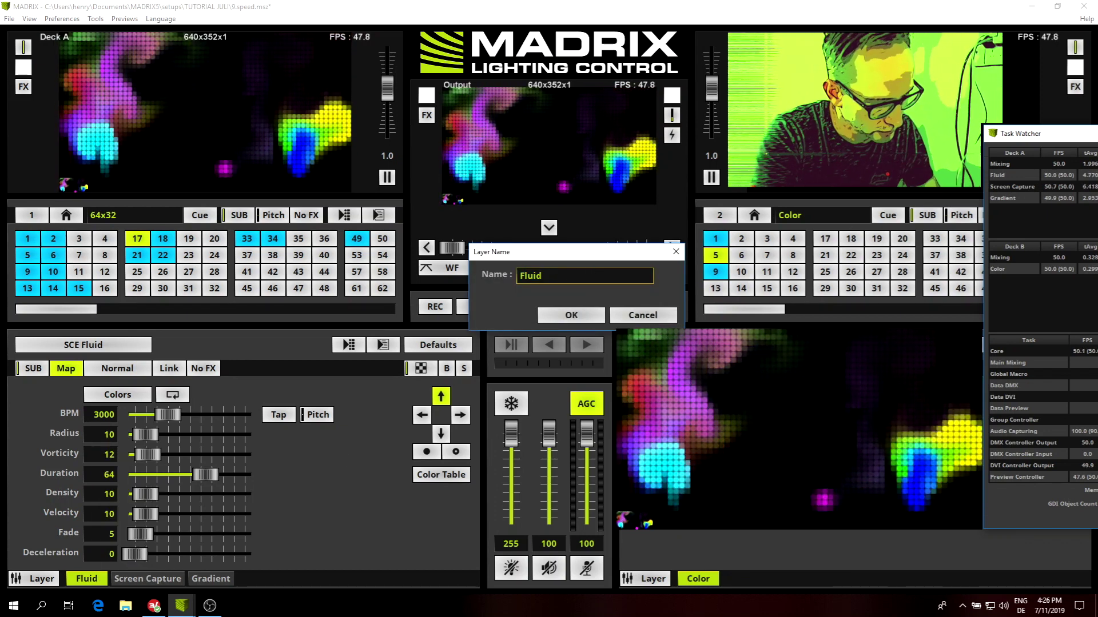
text(64)
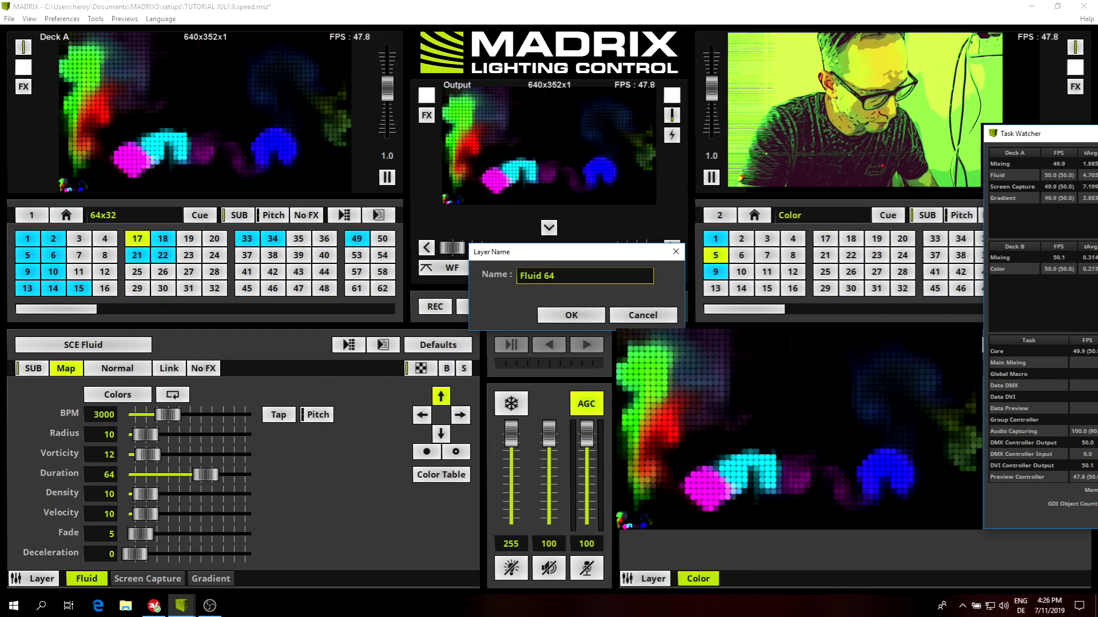
text(x32)
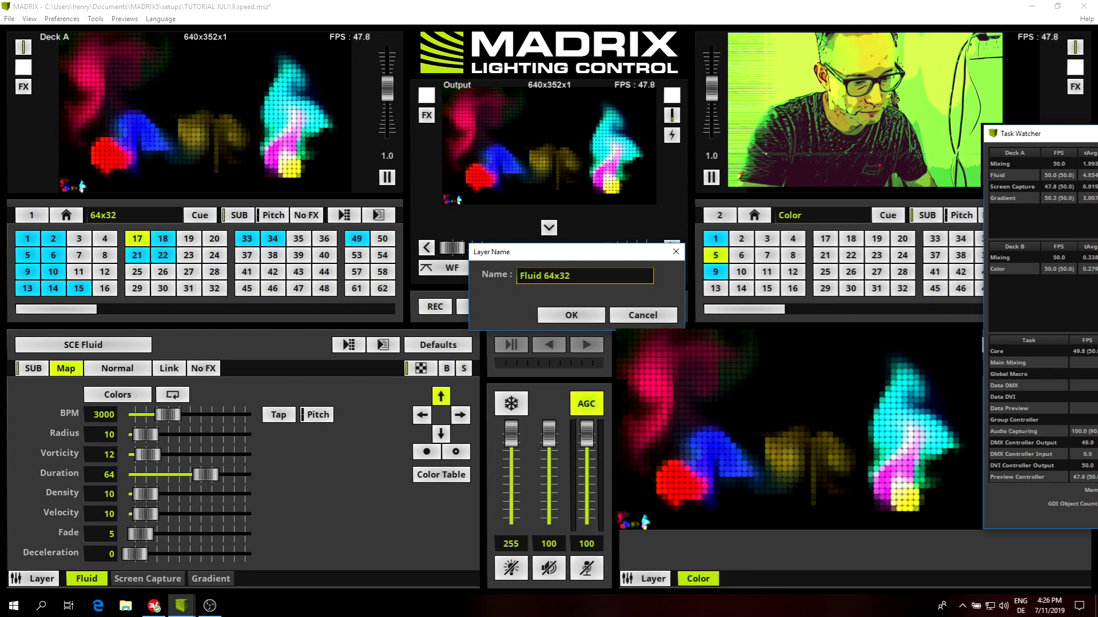
key(Return)
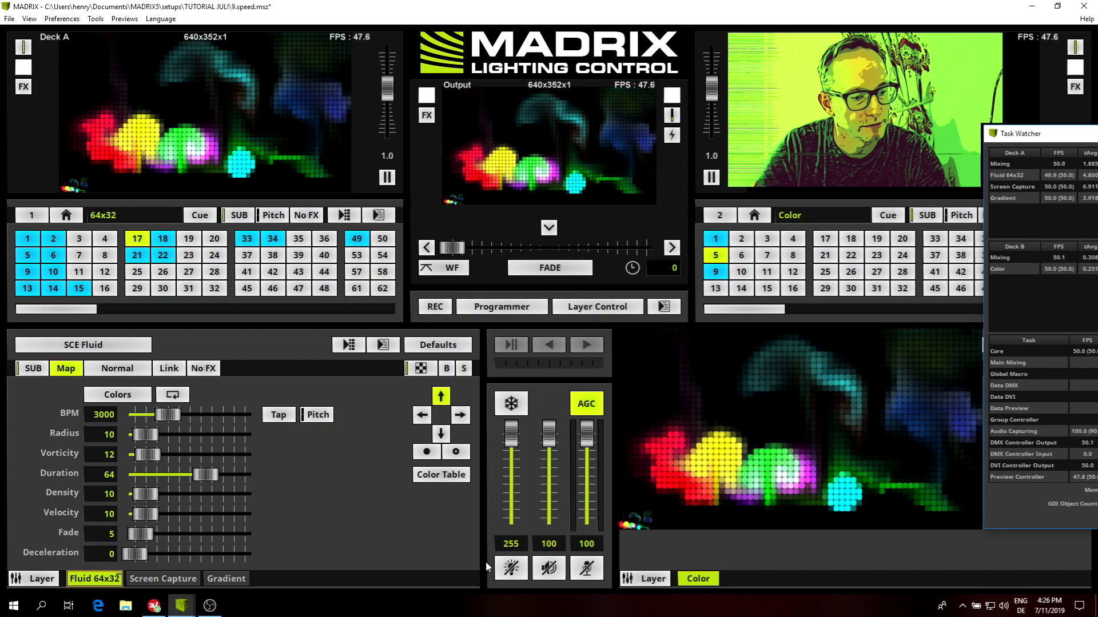
- Inspect the Screen Capture layer's capture configuration and the Gradient mask layer of storage place 17, trying the mask layer's Blind option
click(163, 579)
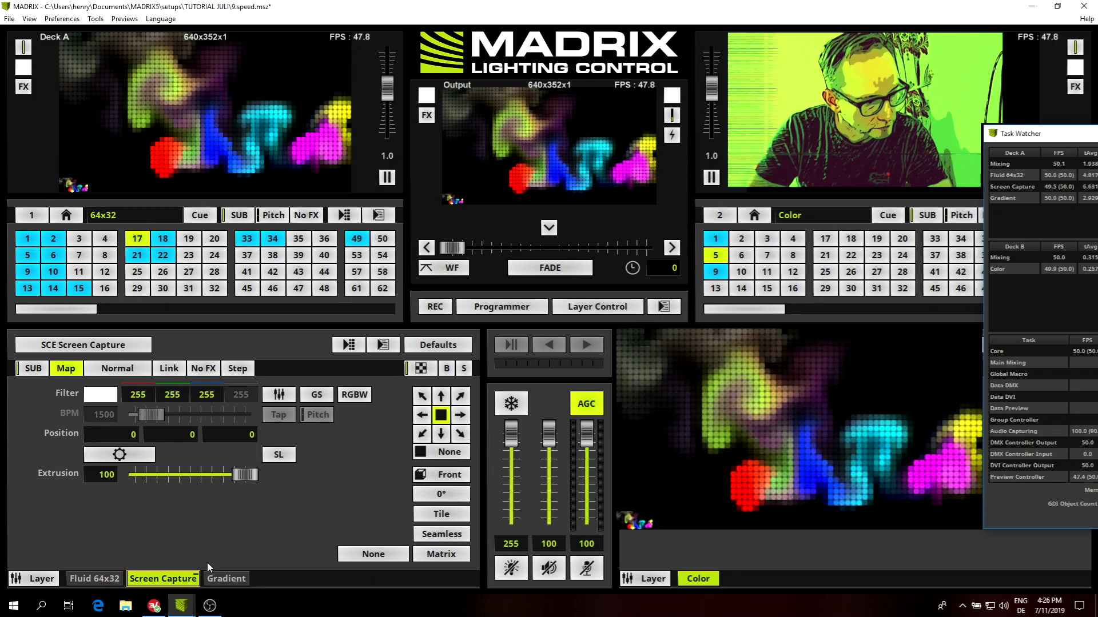
click(121, 454)
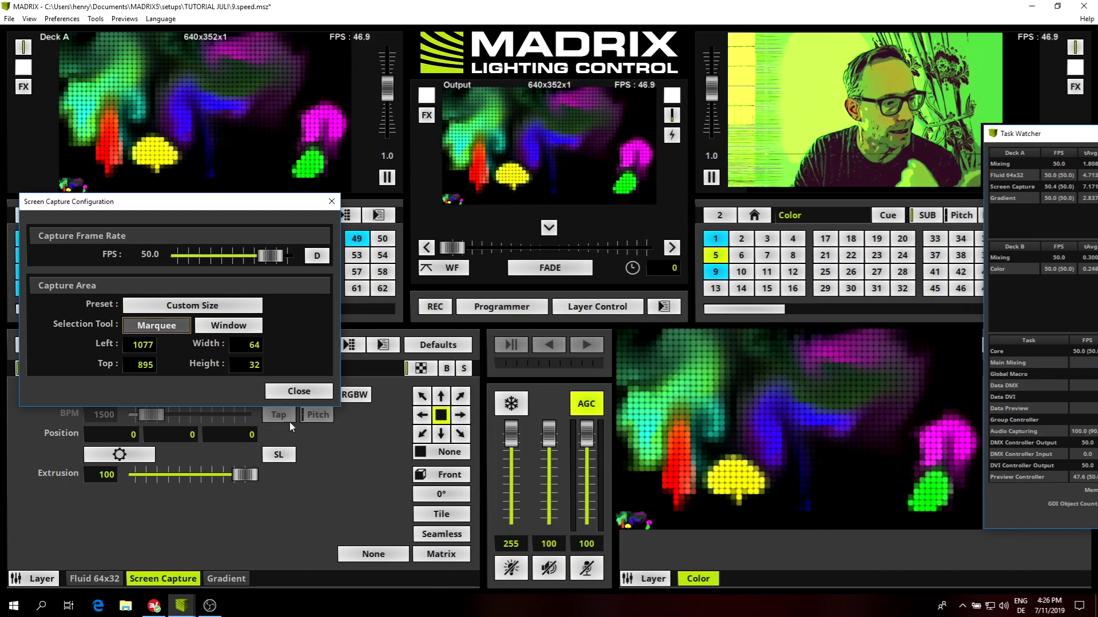
click(305, 394)
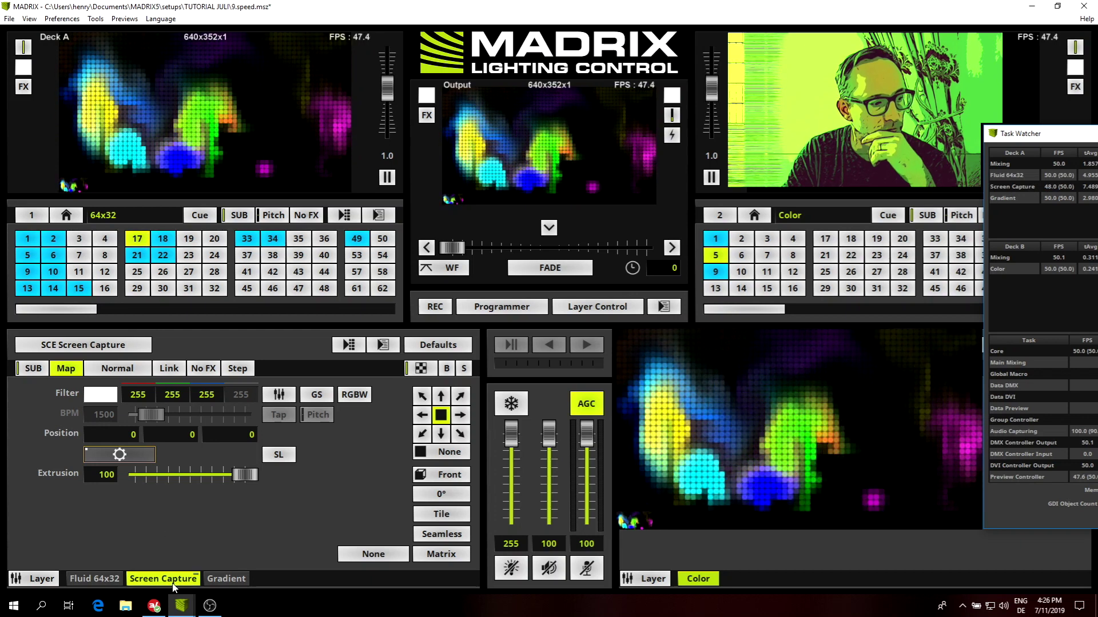
click(226, 578)
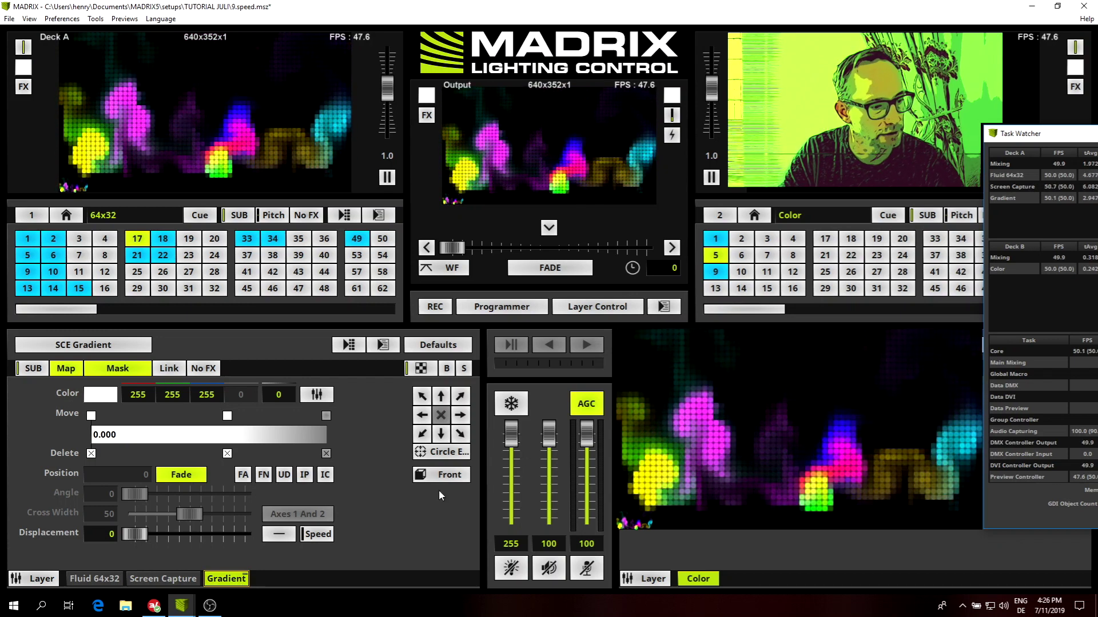
click(448, 369)
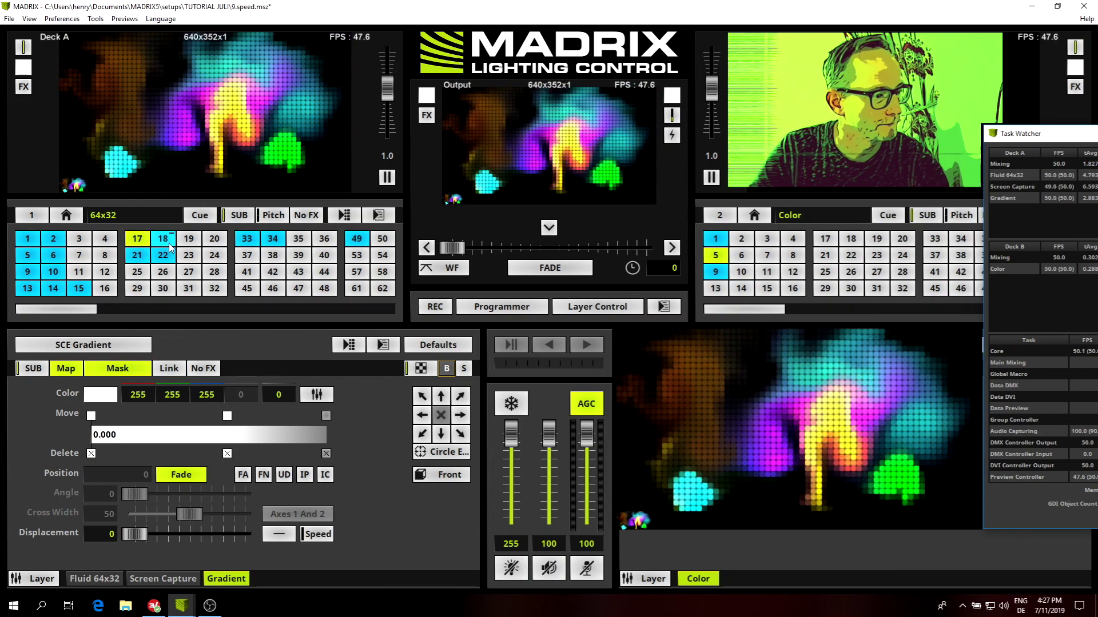
- Compare the Task Watcher load of the Plasma effects in storage places 21 and 22 on Deck A, ending on place 21
click(139, 261)
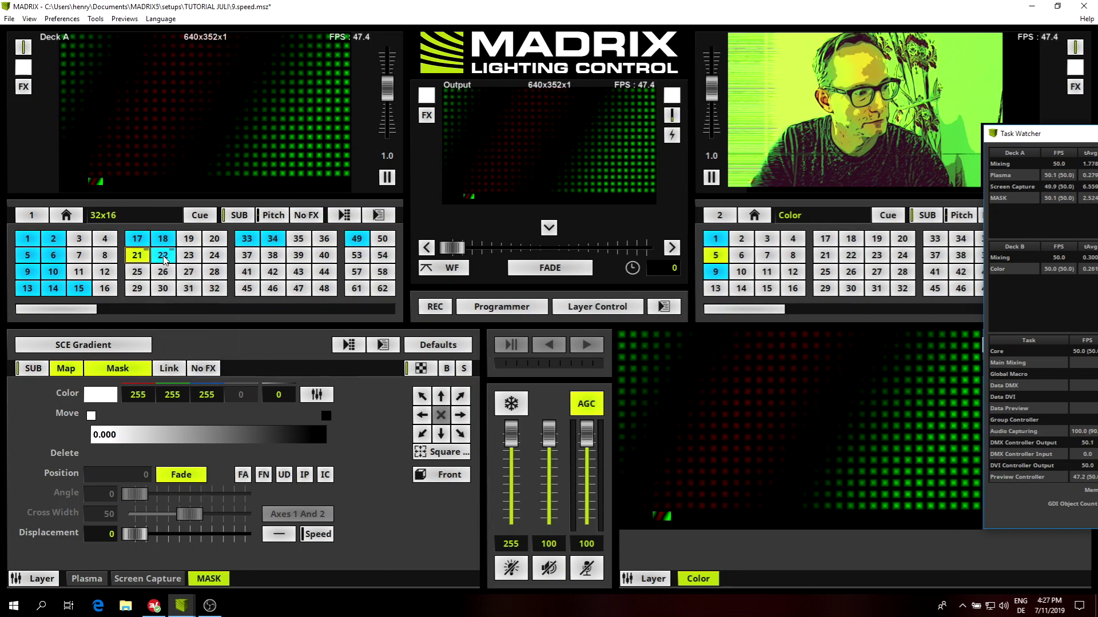
click(164, 259)
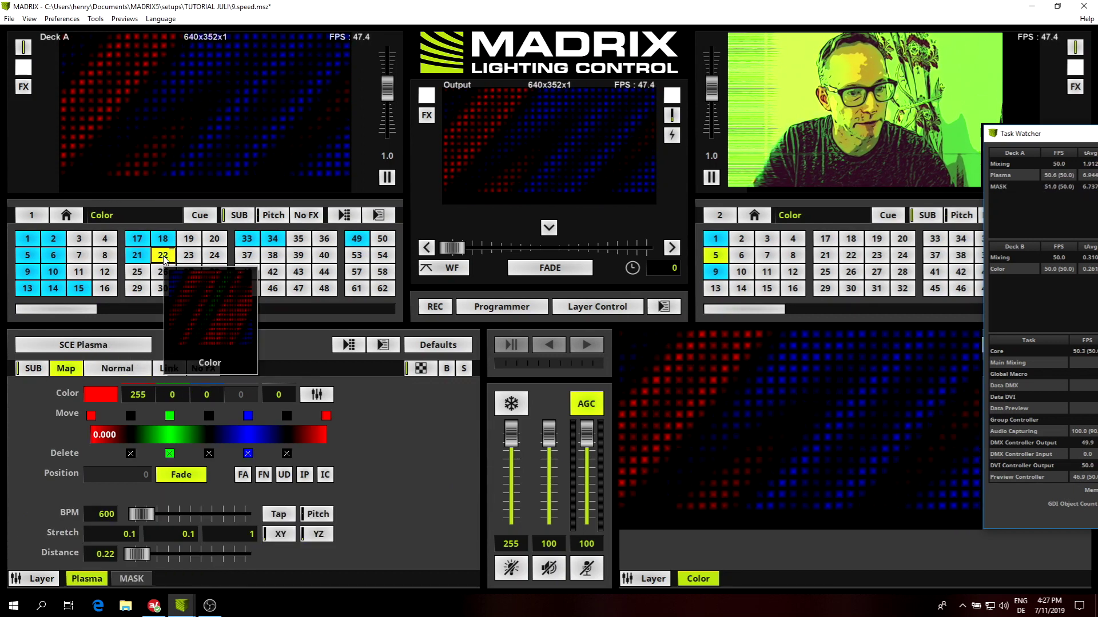
click(138, 256)
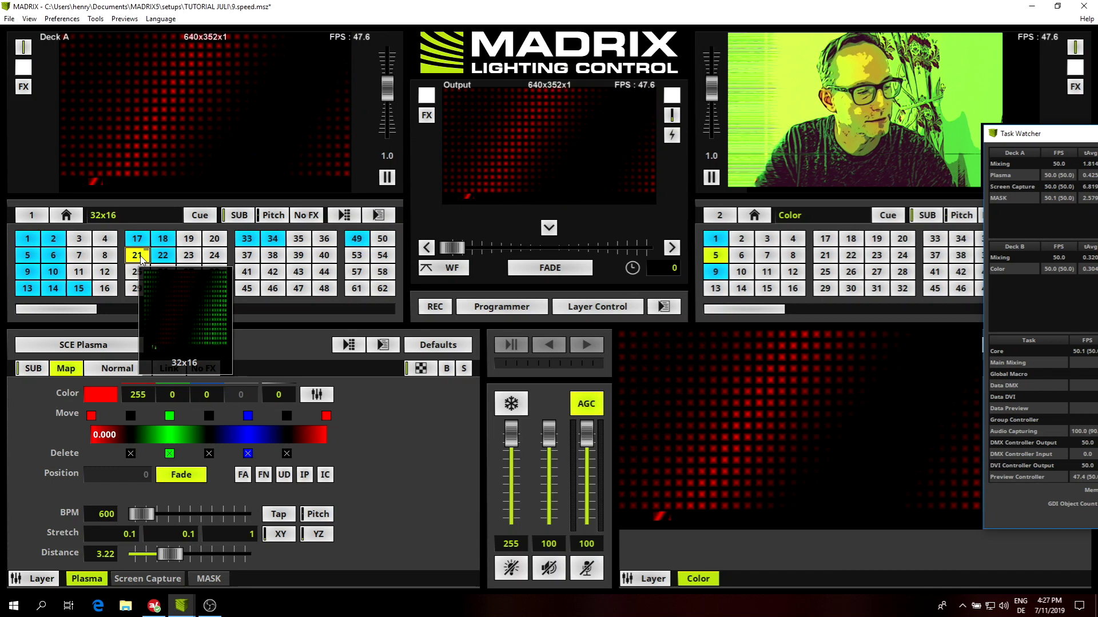
mouse_move(169, 257)
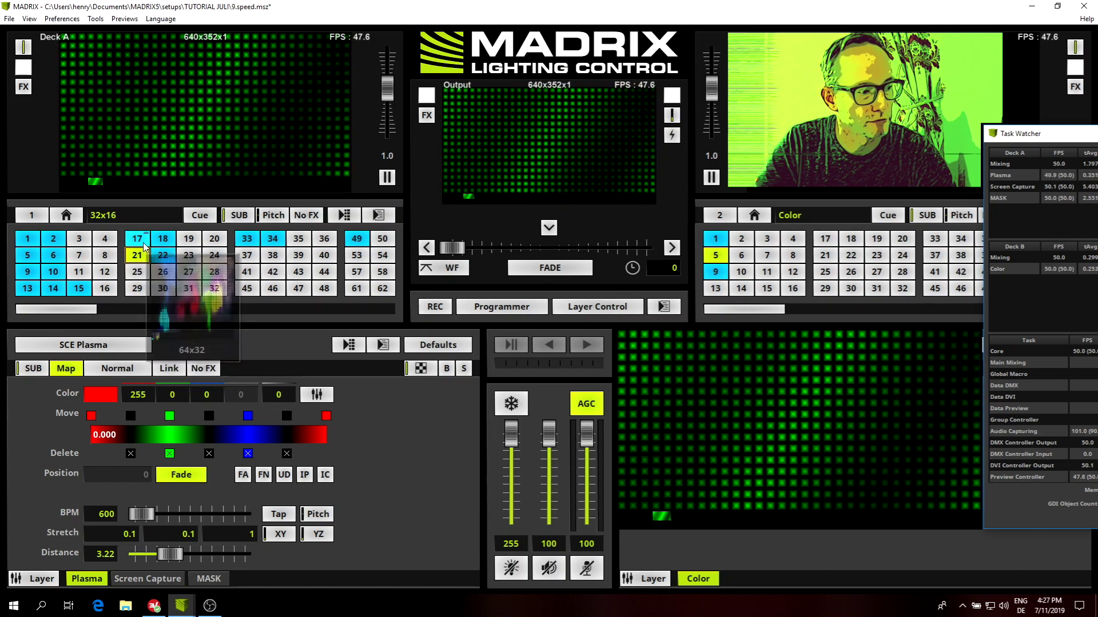
- Switch Deck A to the empty storage place 25 and assign the SCE Fluid effect to its layer
click(141, 273)
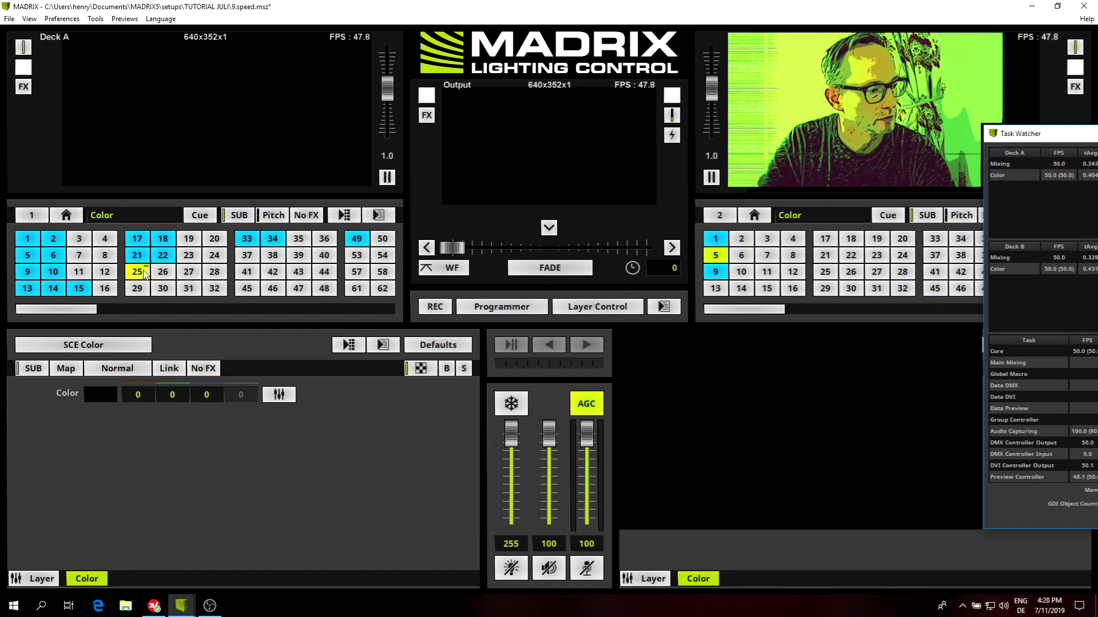
click(101, 348)
mouse_move(99, 371)
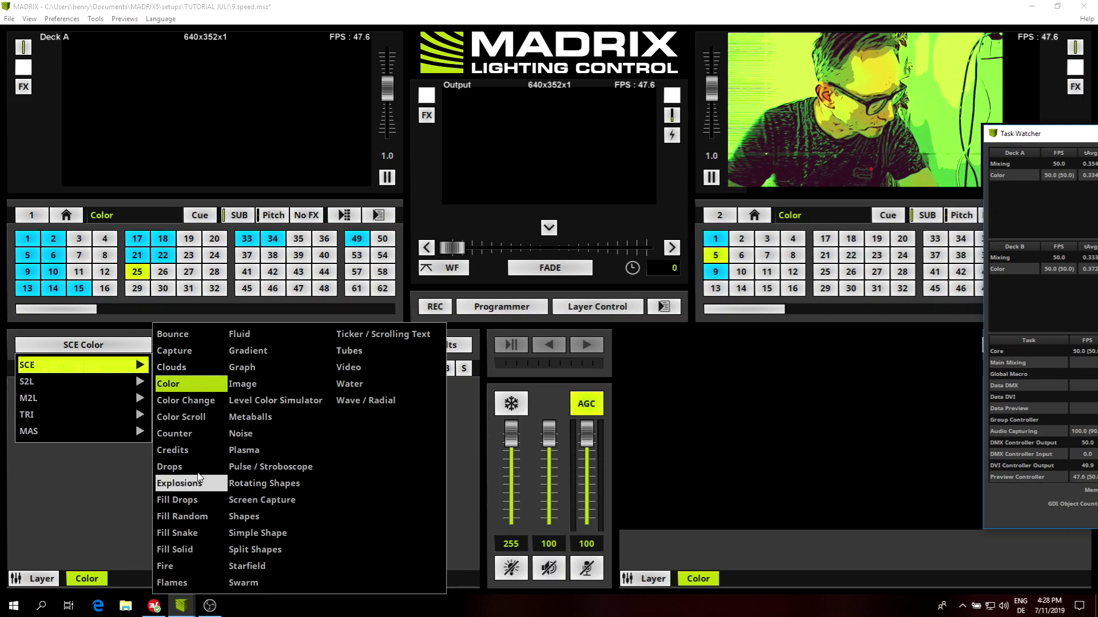
click(250, 334)
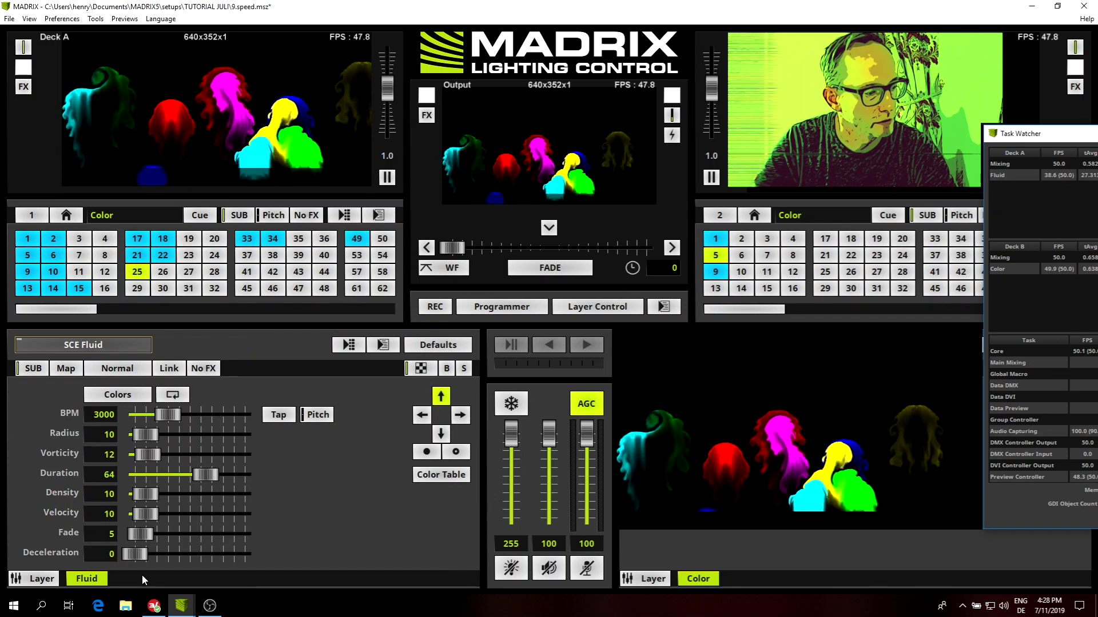
- Reduce the Fluid effect's color table to a single entry and set that color to white
click(117, 395)
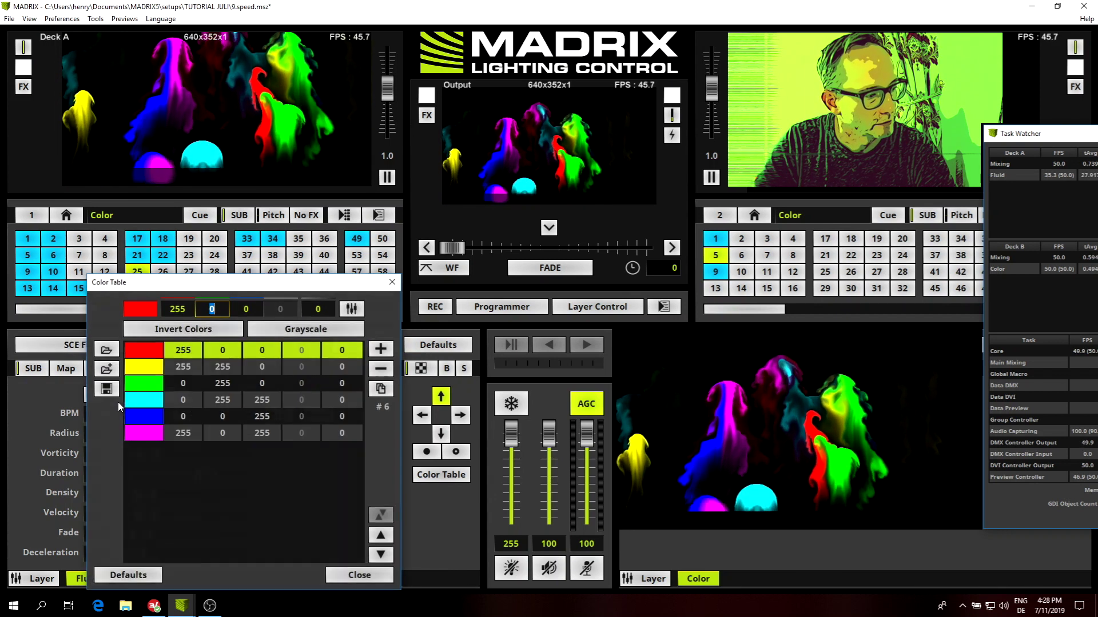
click(382, 369)
click(381, 370)
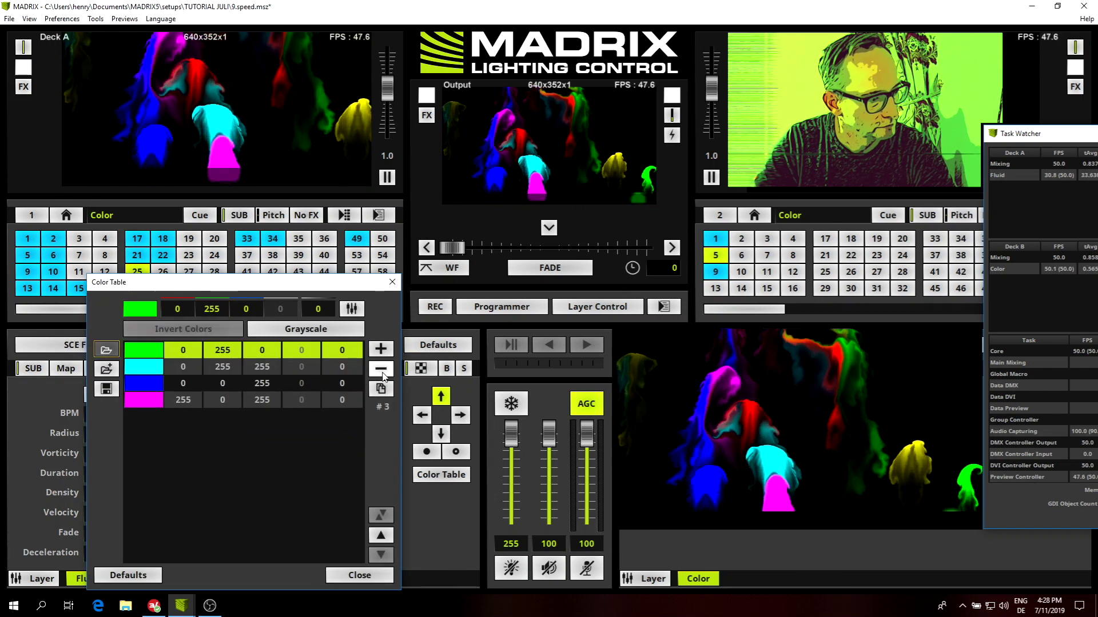
click(382, 369)
click(381, 369)
click(381, 369)
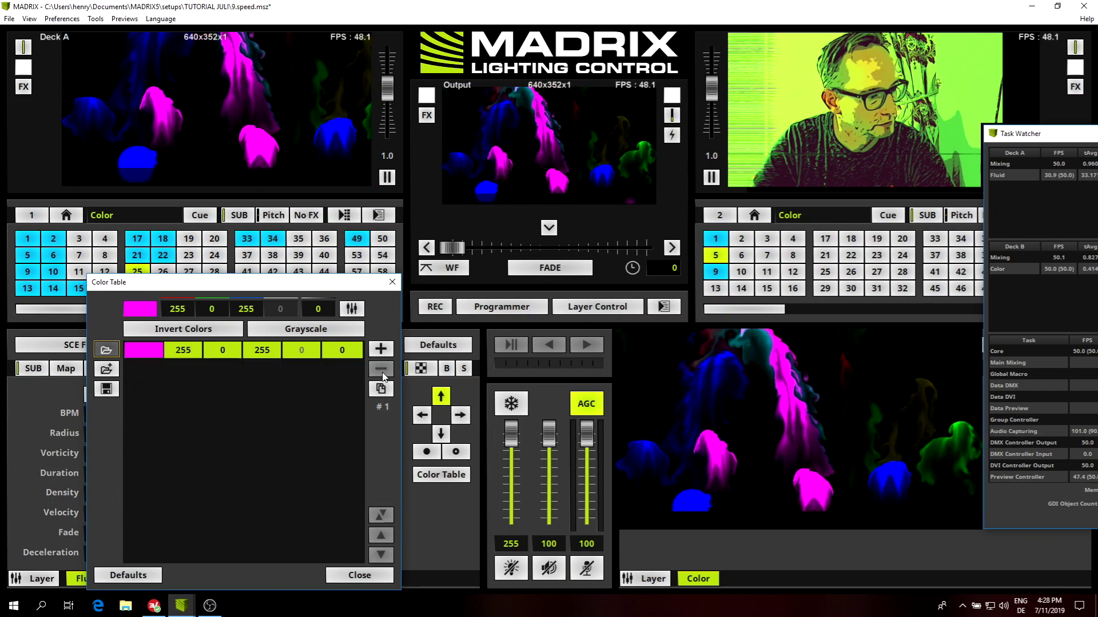
click(143, 350)
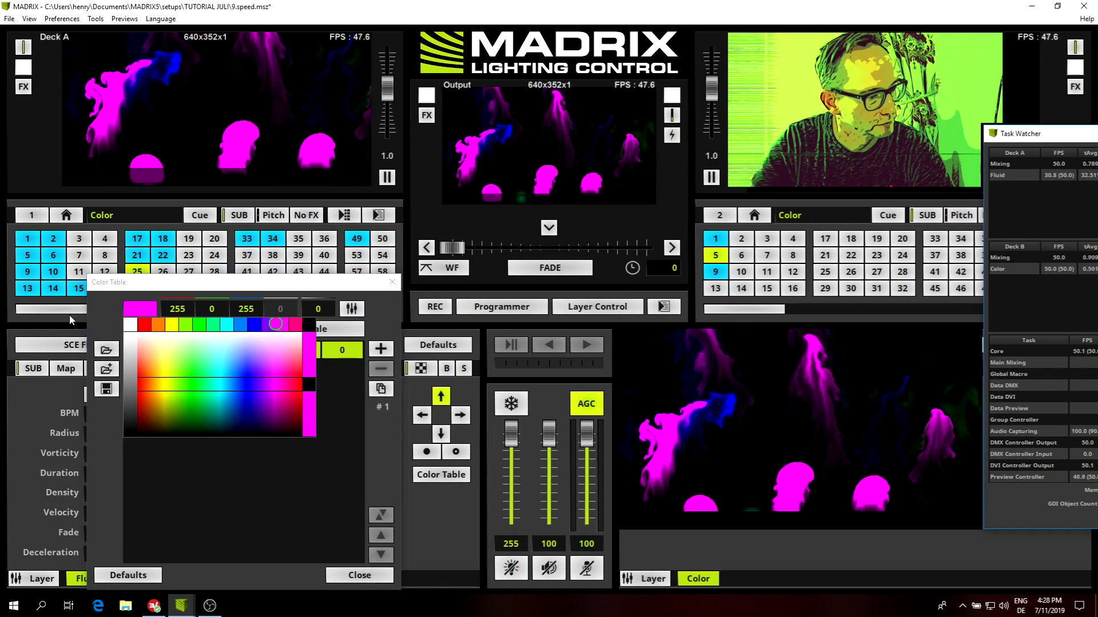
click(127, 325)
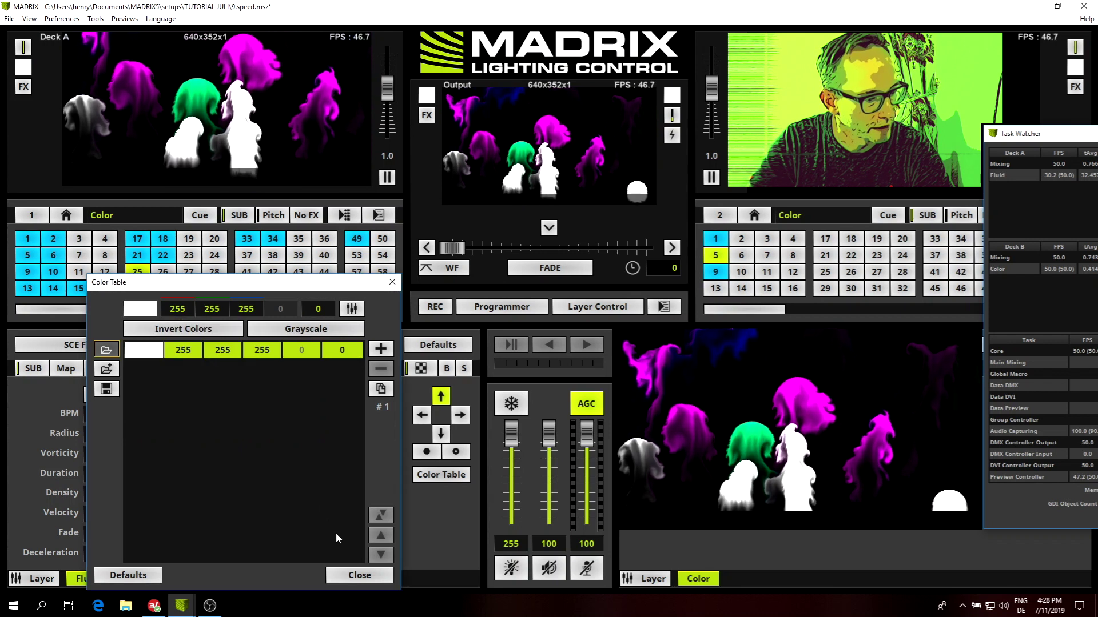
click(359, 576)
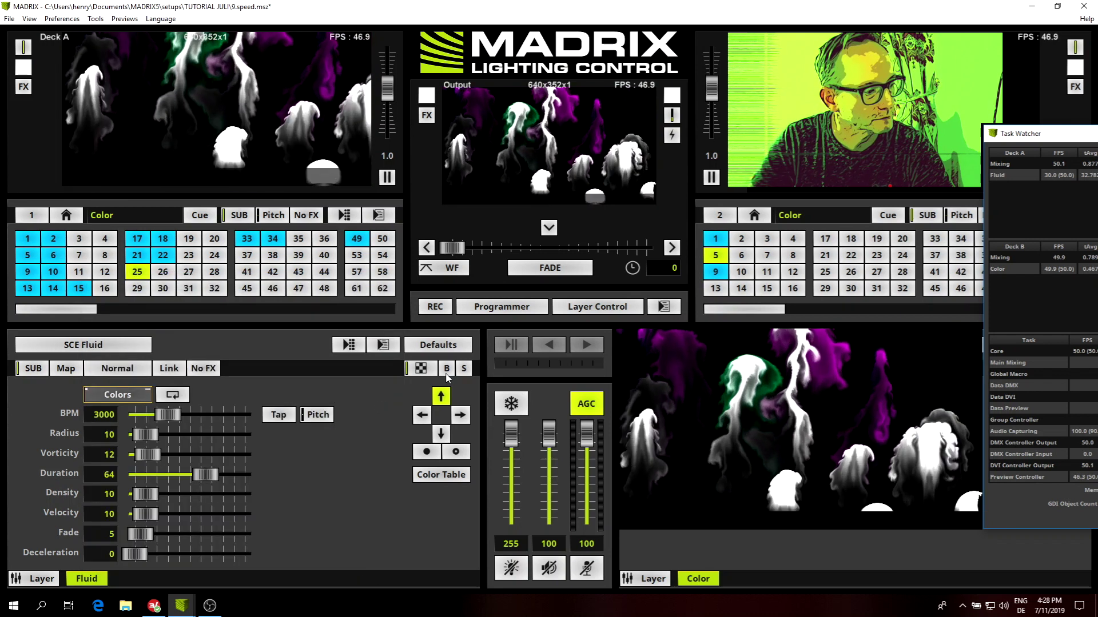
- Map the Fluid layer in storage place 25 with the 64x32 mapping preset
click(71, 370)
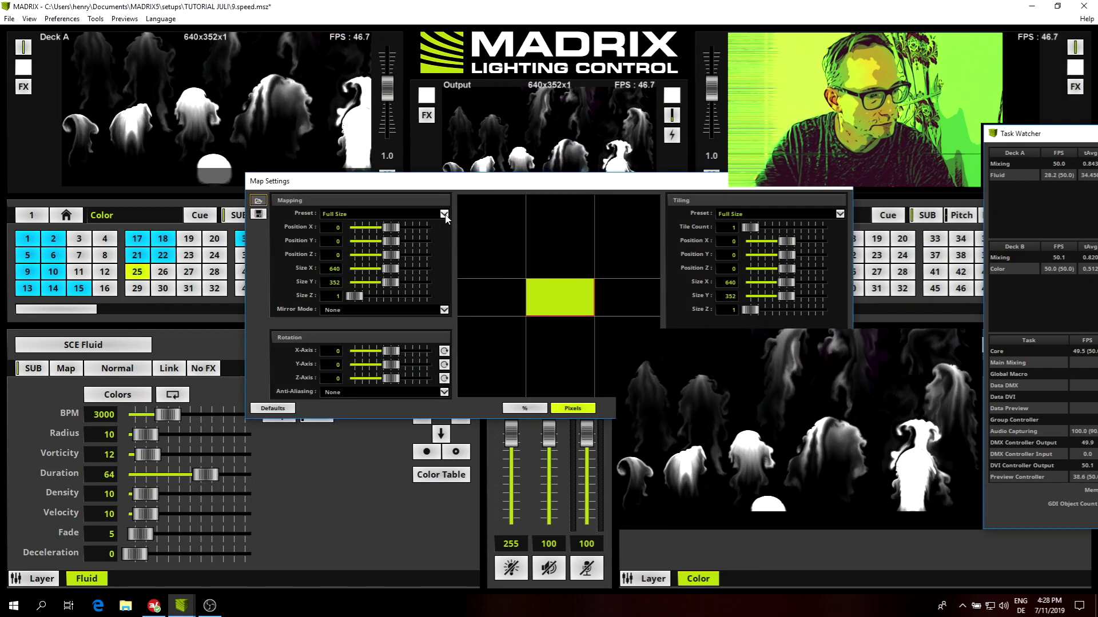
click(350, 214)
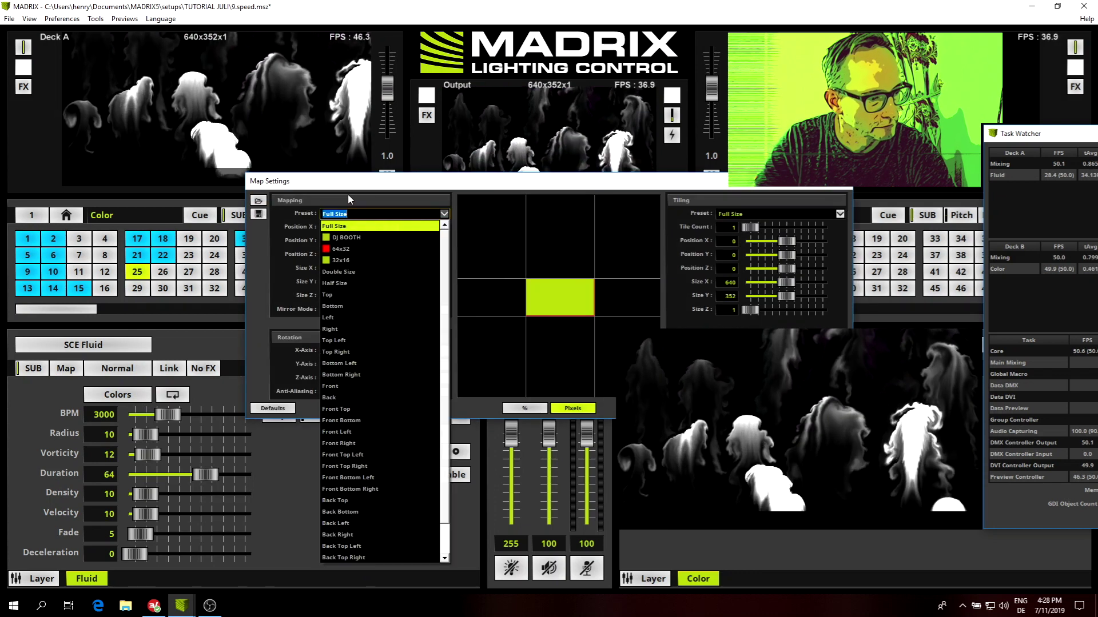
click(359, 250)
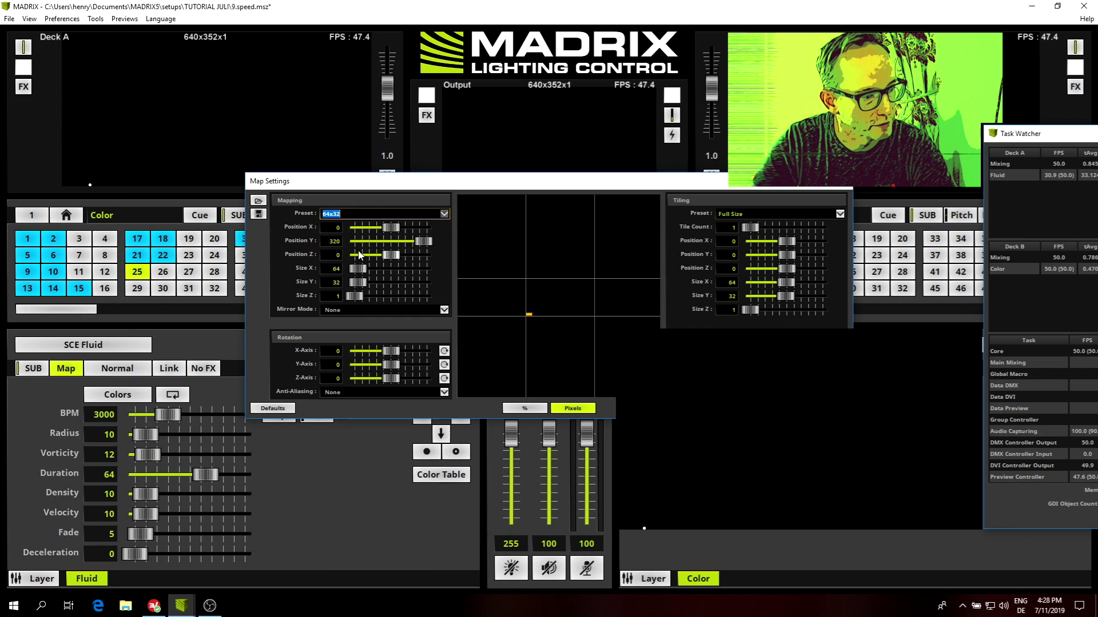
click(90, 177)
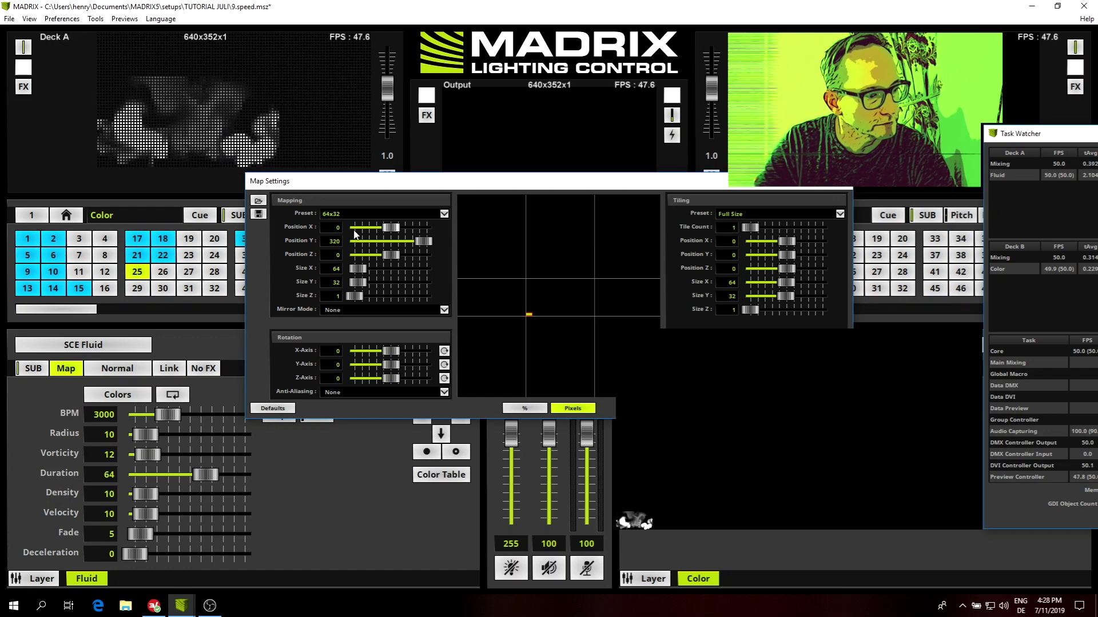
- Set the Fluid layer's tile mode to Mirror V and close its map settings
drag(725, 189, 808, 64)
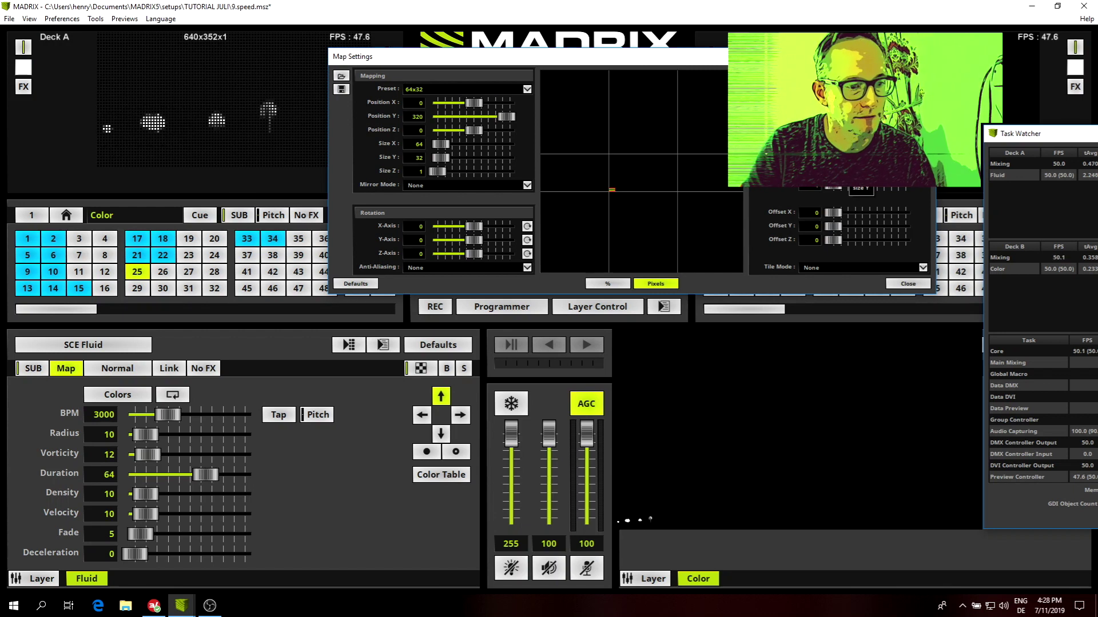
click(852, 265)
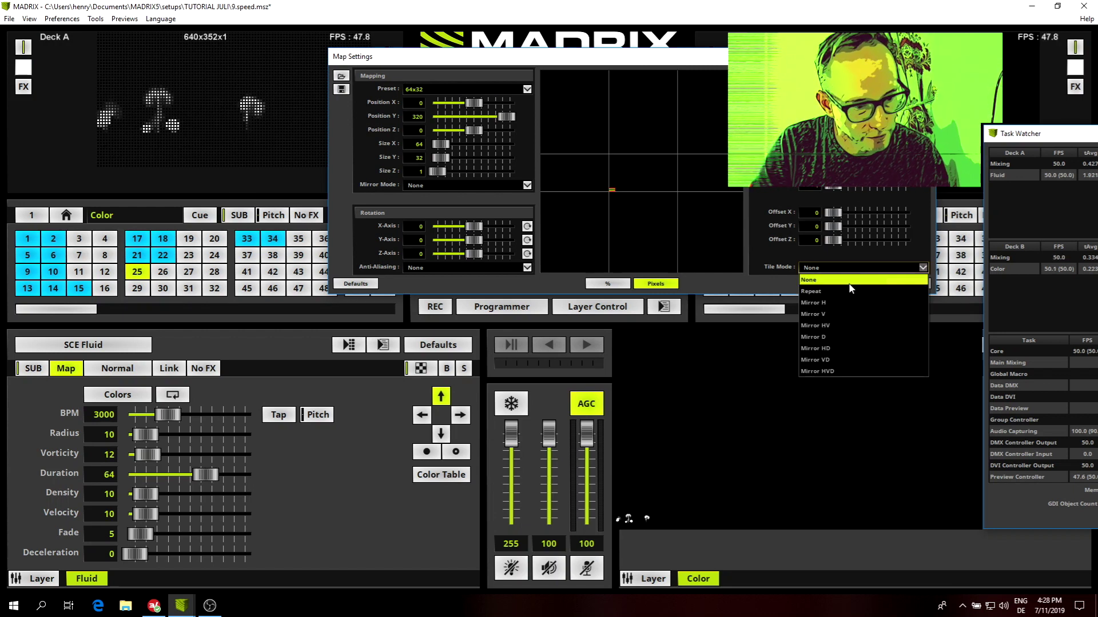
click(838, 312)
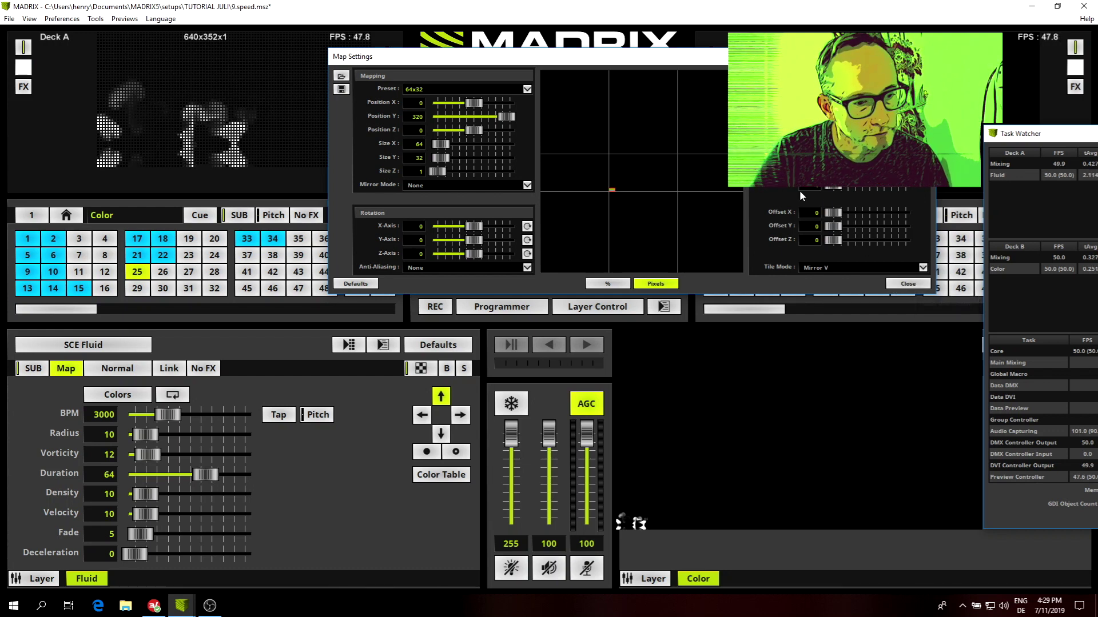
click(809, 213)
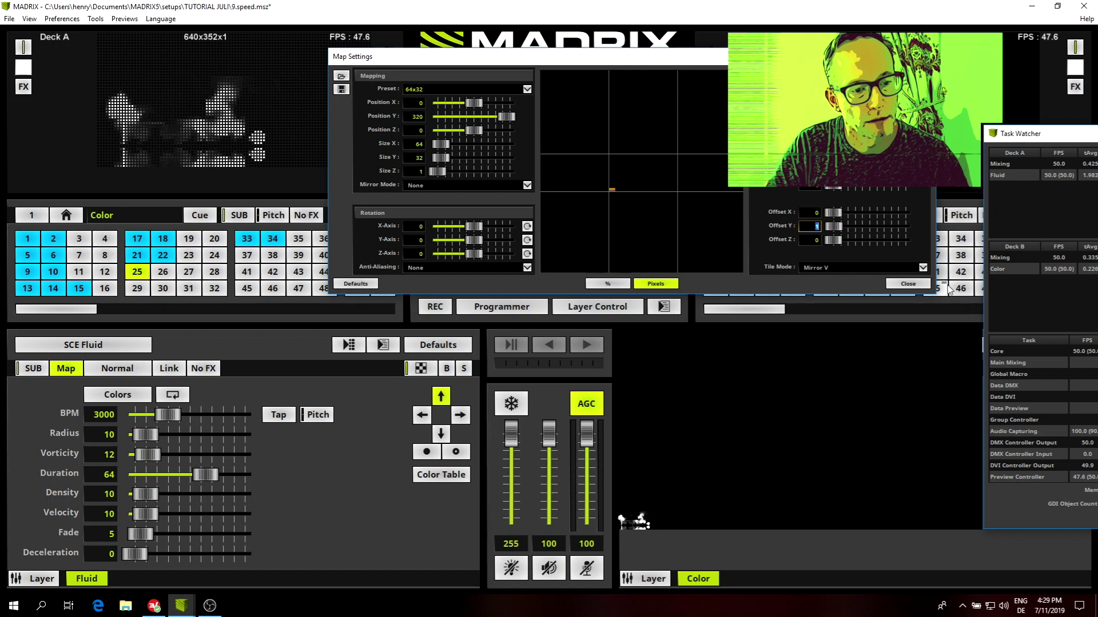
click(909, 284)
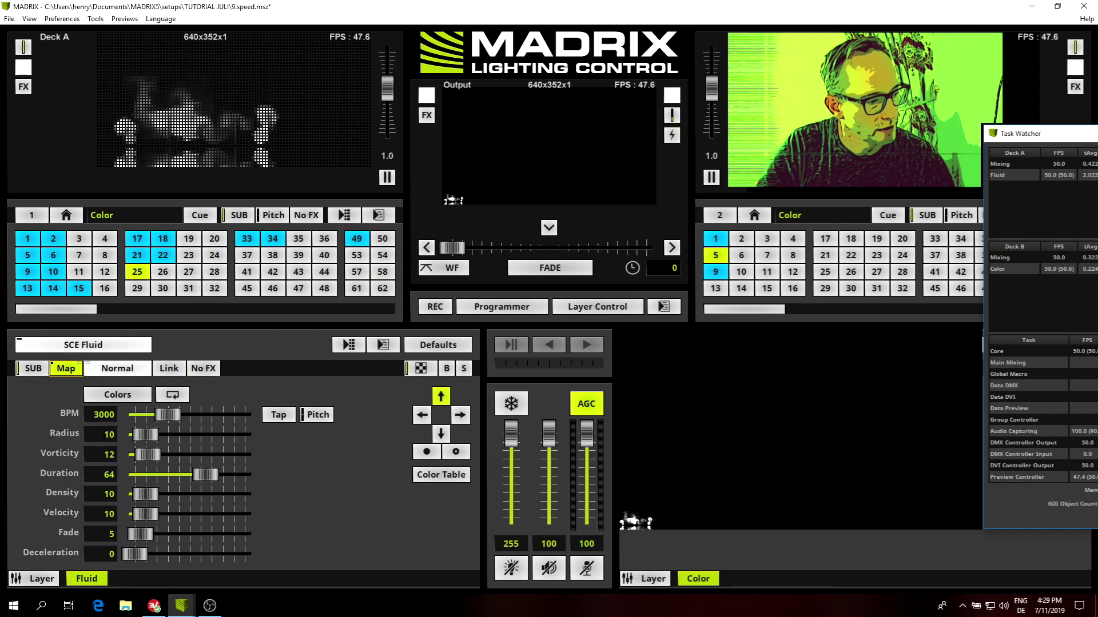
- Add a new layer after Fluid in storage place 25, map it with the DJ BOOTH preset, and close the map settings
right_click(97, 586)
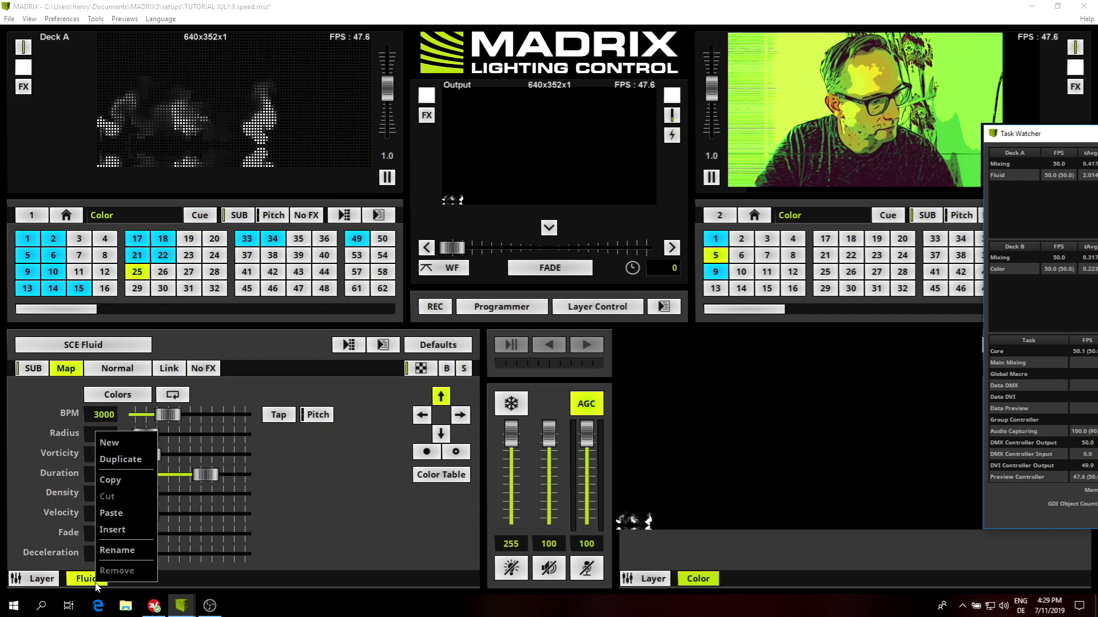
click(125, 445)
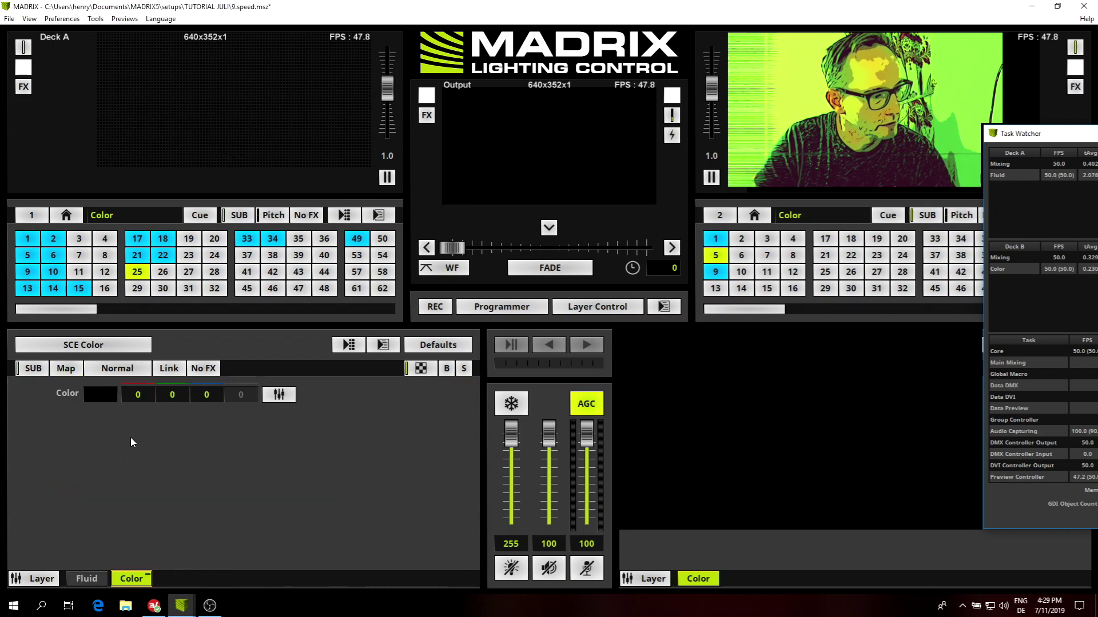
click(72, 371)
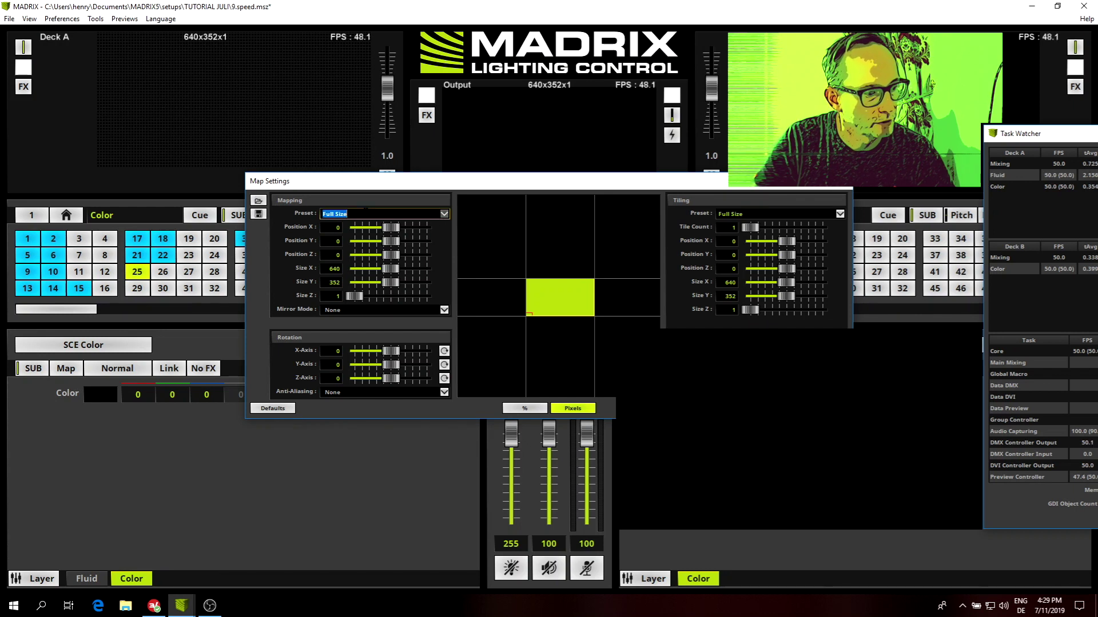
click(444, 214)
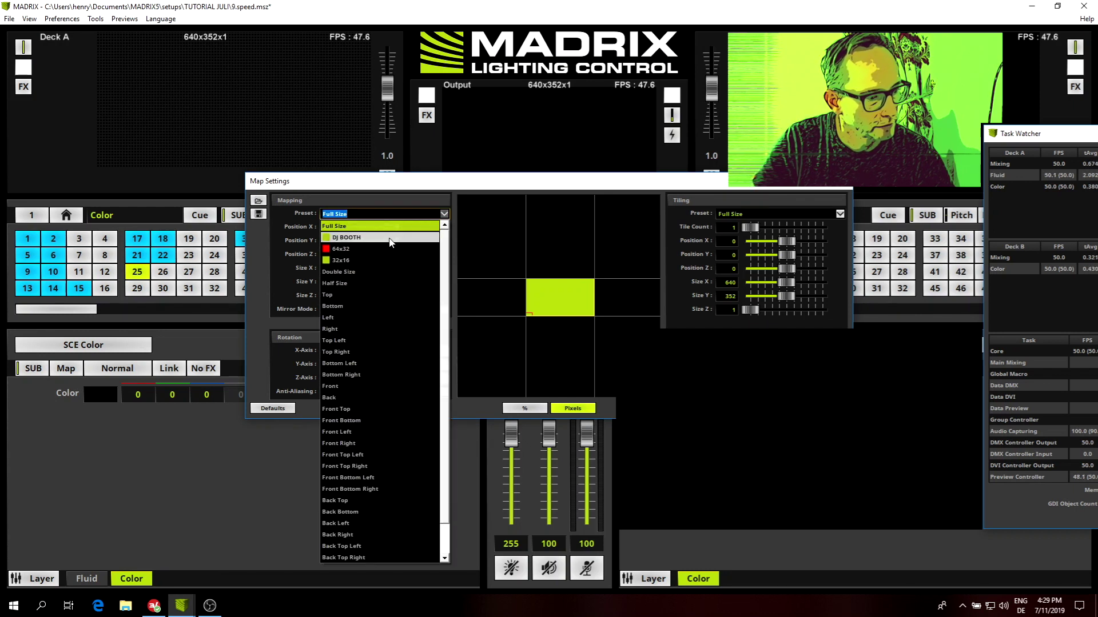
click(391, 237)
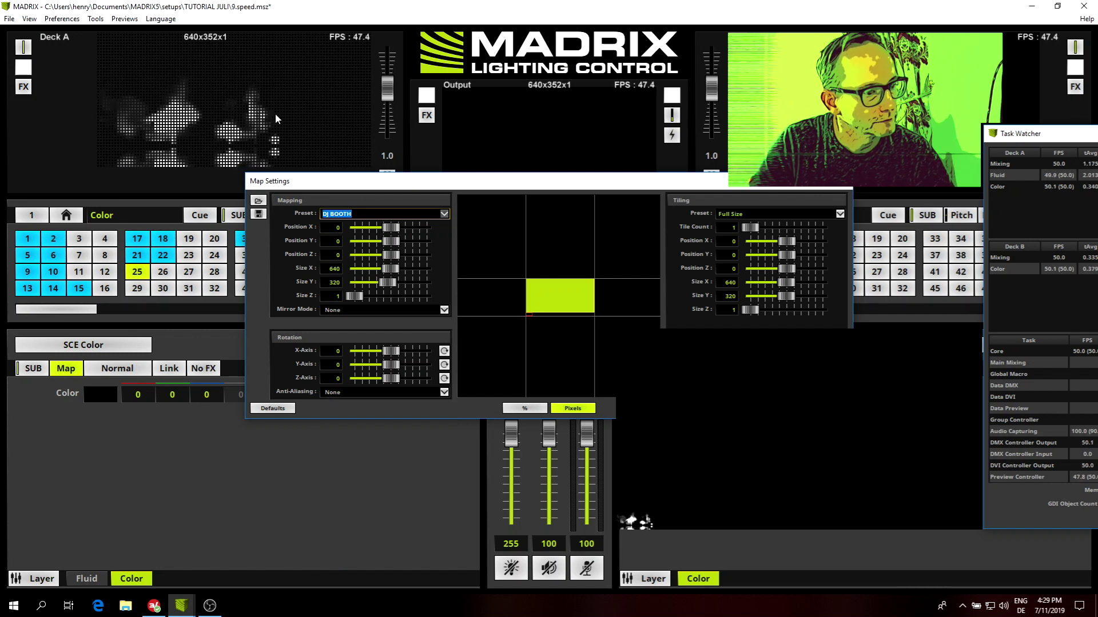
click(844, 187)
- Assign the SCE Screen Capture effect to the new layer and open its screen capture configuration
click(115, 344)
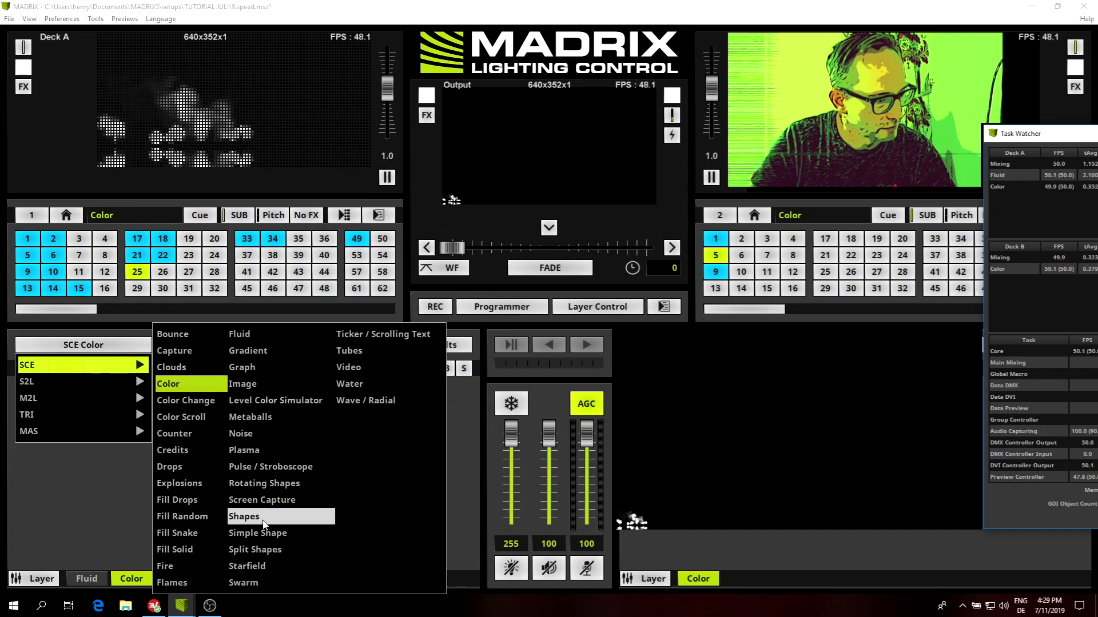
click(275, 500)
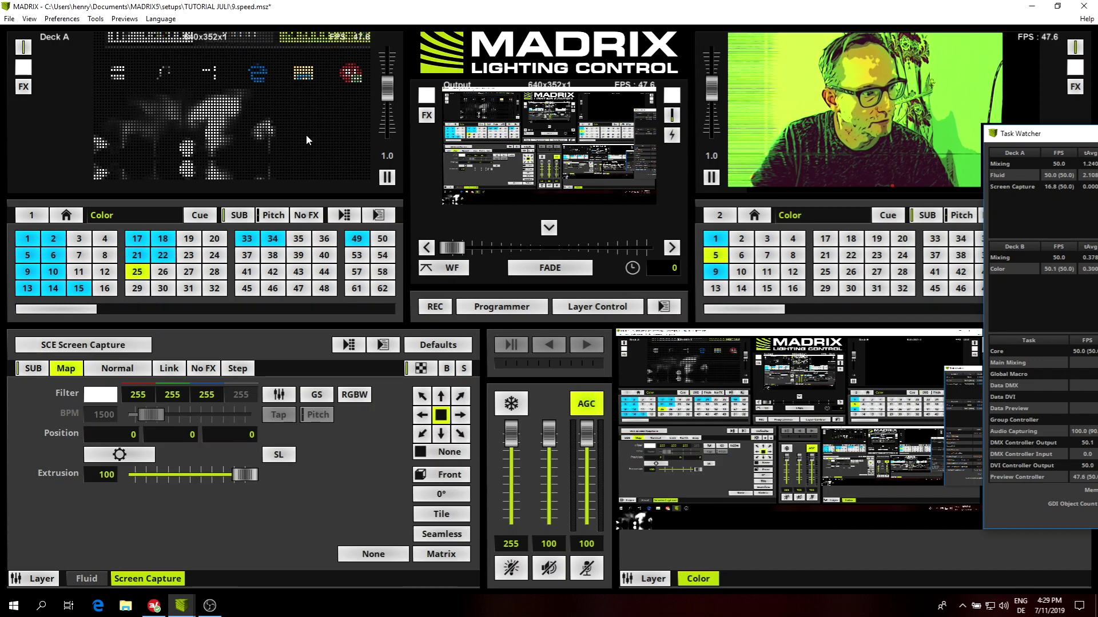
click(120, 455)
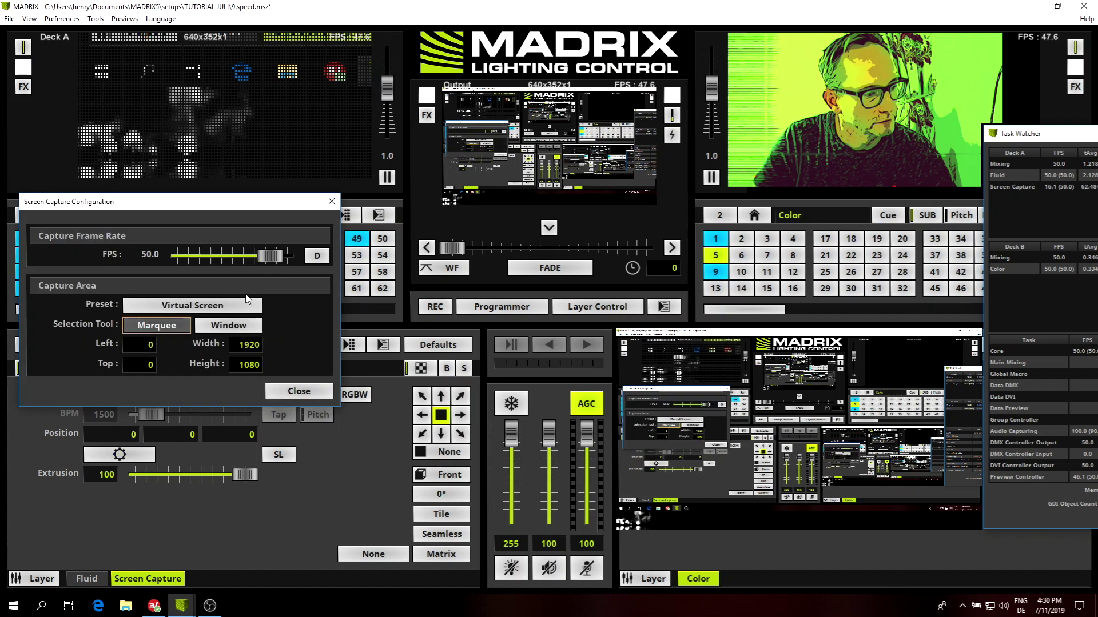
- Pick the large preview window as the capture area with the Window selection tool
click(237, 332)
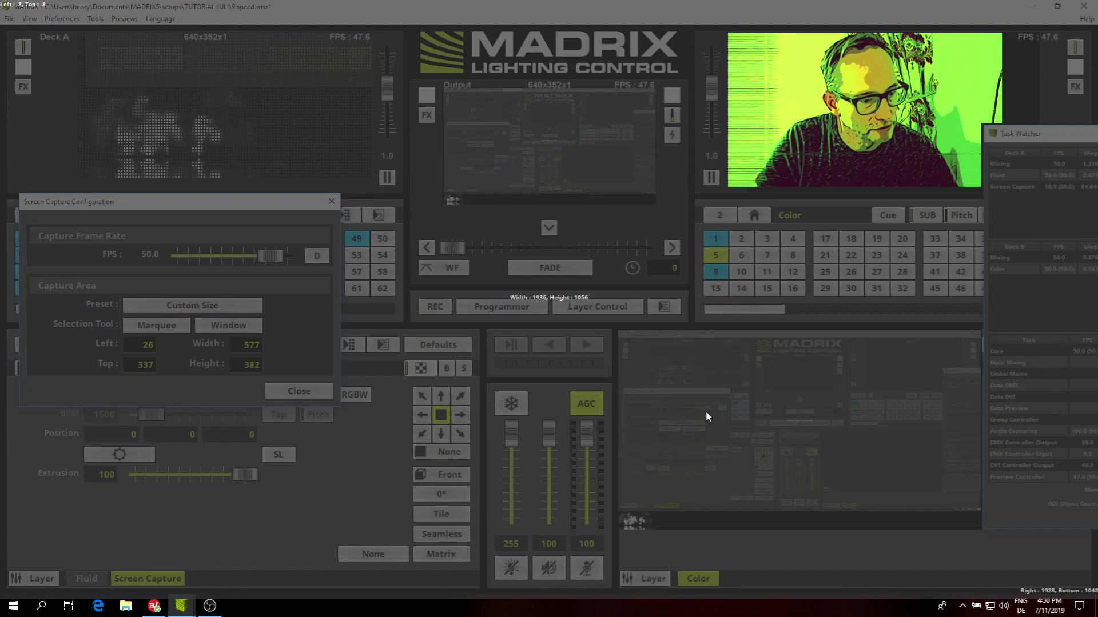
click(748, 427)
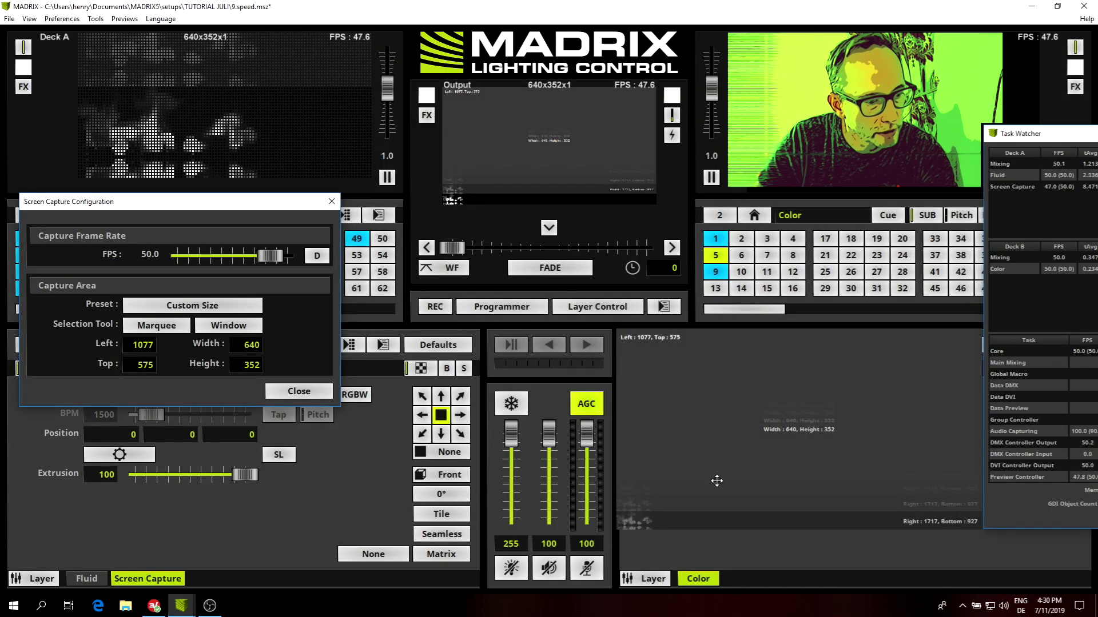
click(228, 325)
click(781, 473)
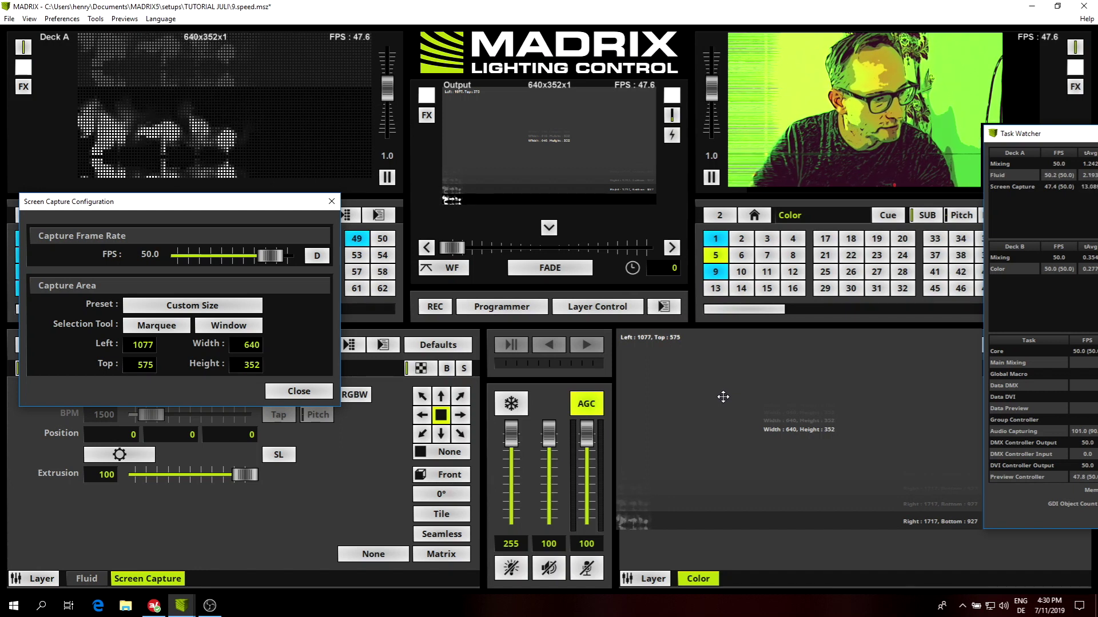
click(228, 325)
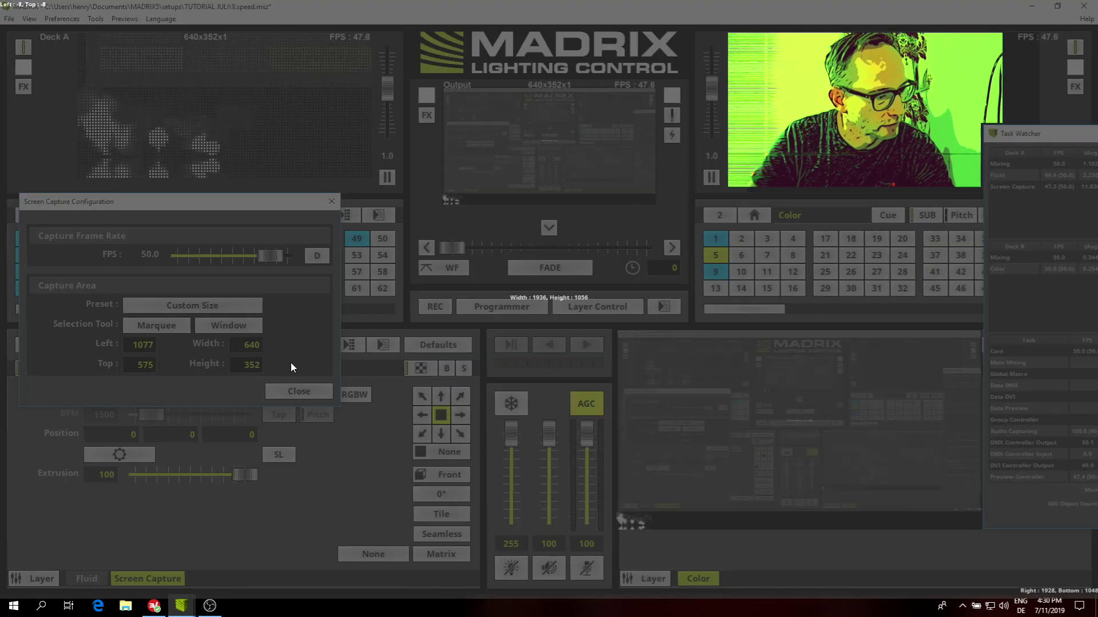
click(291, 362)
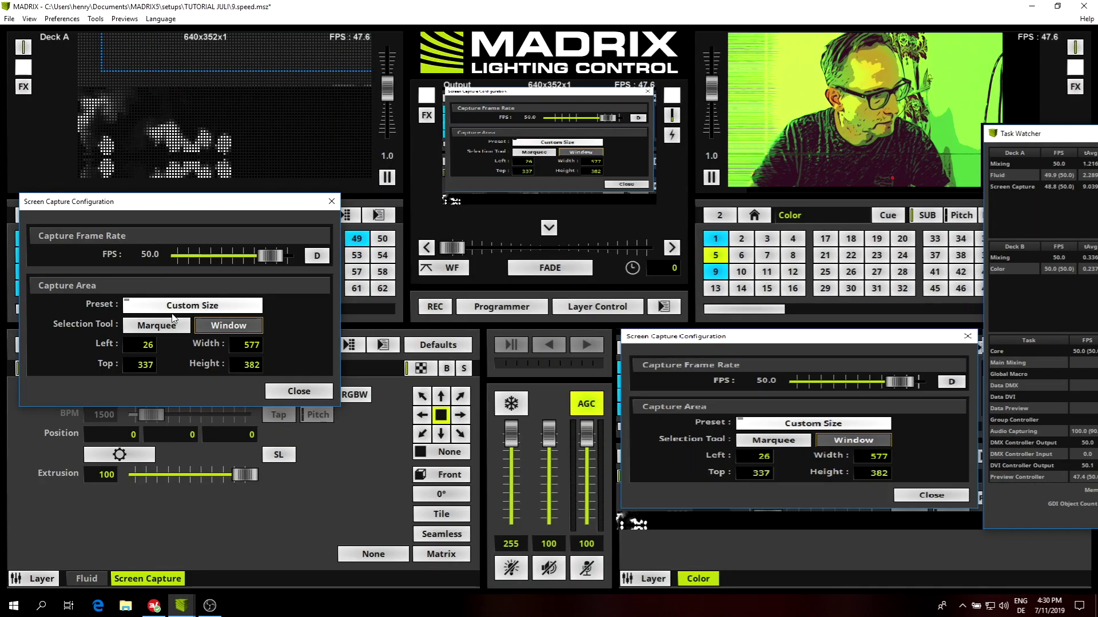
click(211, 323)
click(738, 427)
click(737, 426)
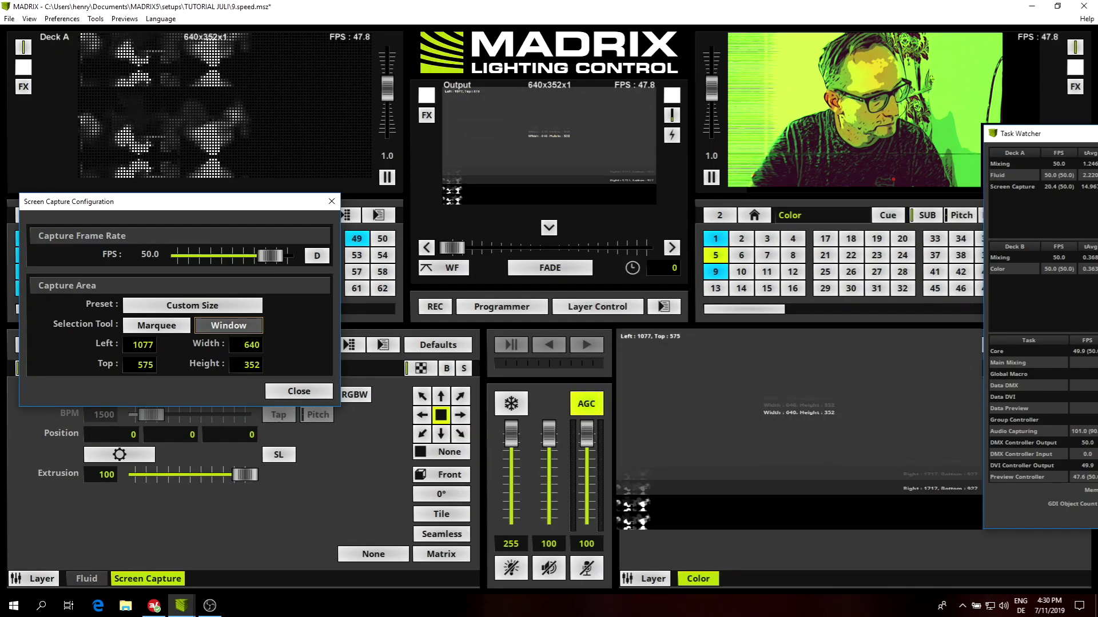
click(228, 325)
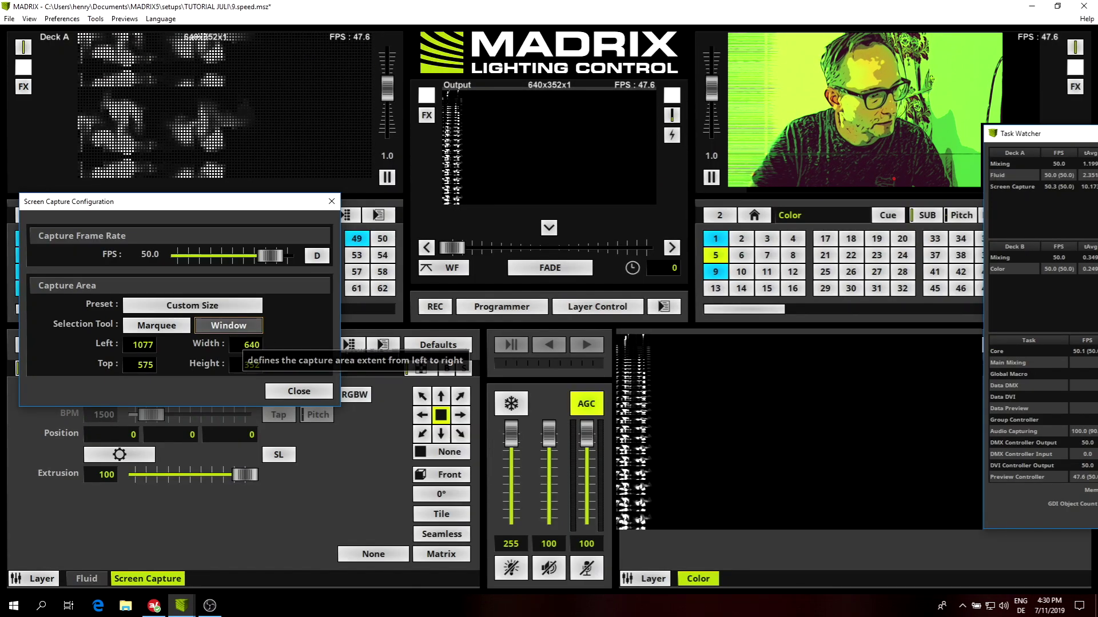
- Set the capture area's width to 64 and height to 32
click(260, 344)
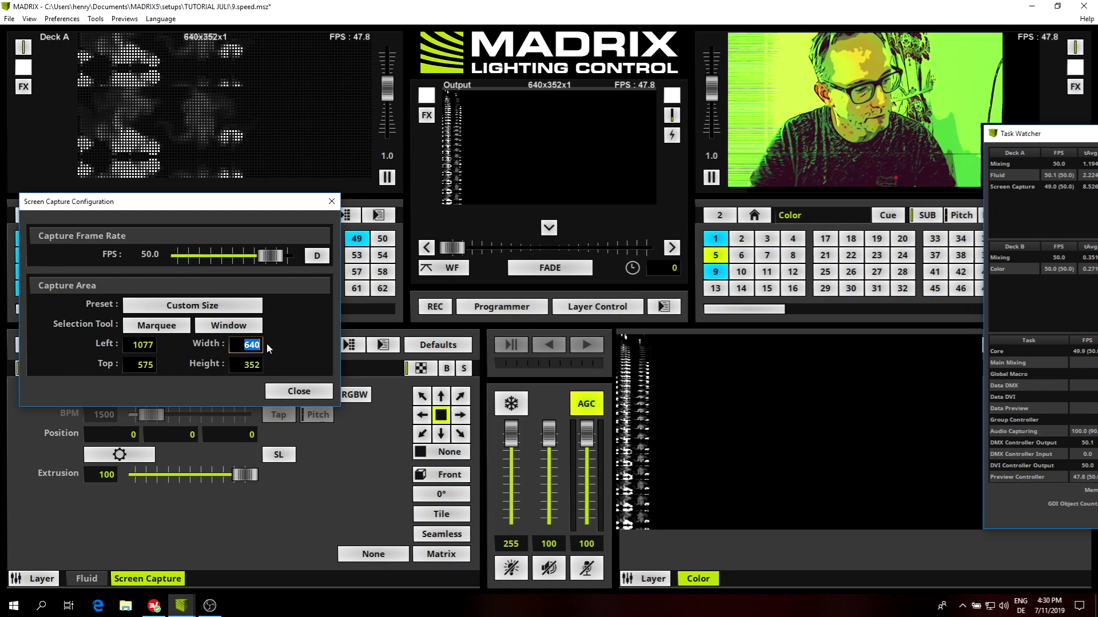
text(64)
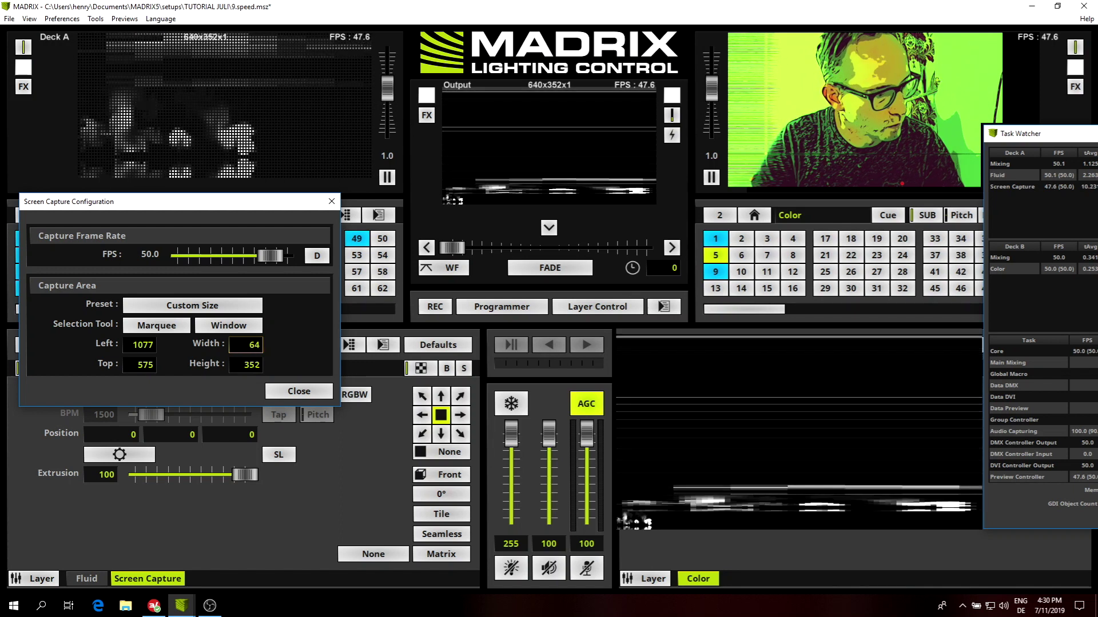
key(Tab)
text(32)
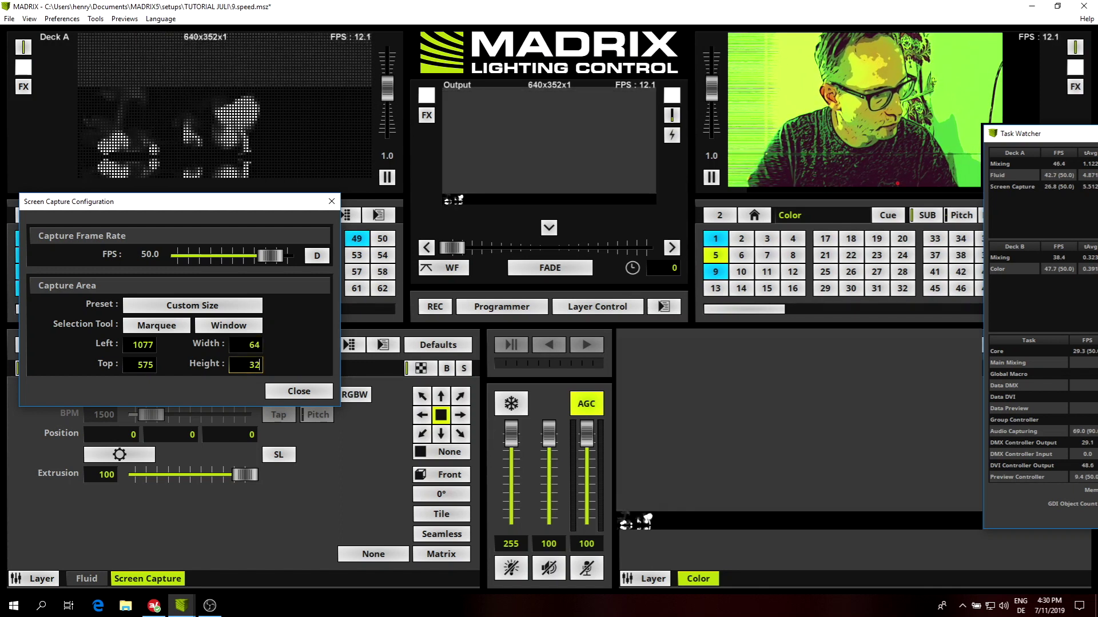
- Shift the capture area down to a top position of 895, keeping the Custom Size preset, and close the configuration
click(138, 365)
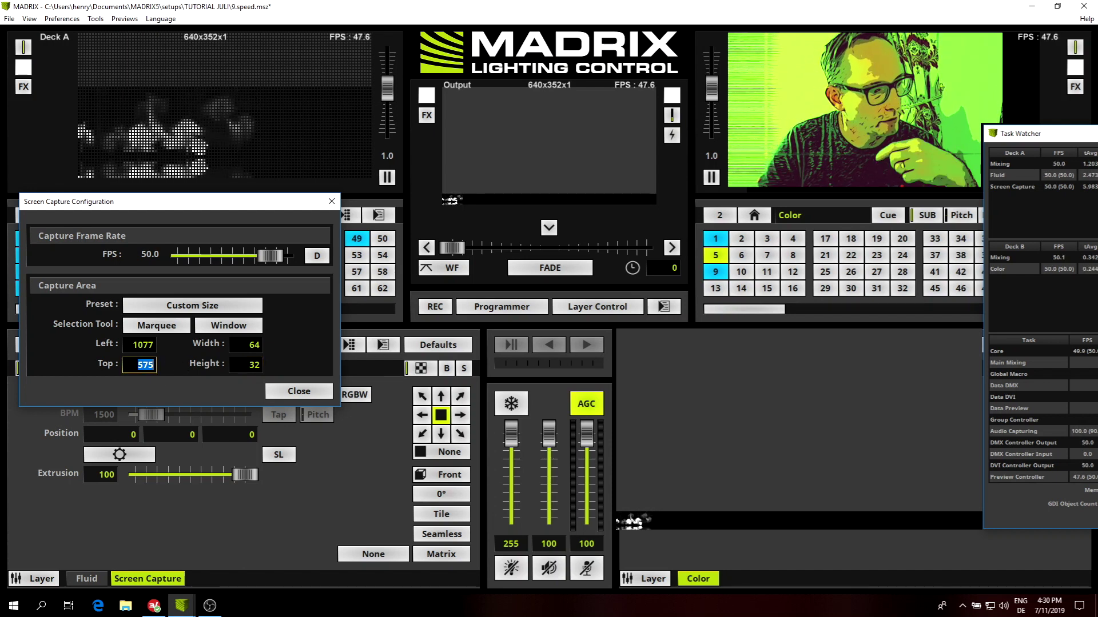
text(594)
key(Return)
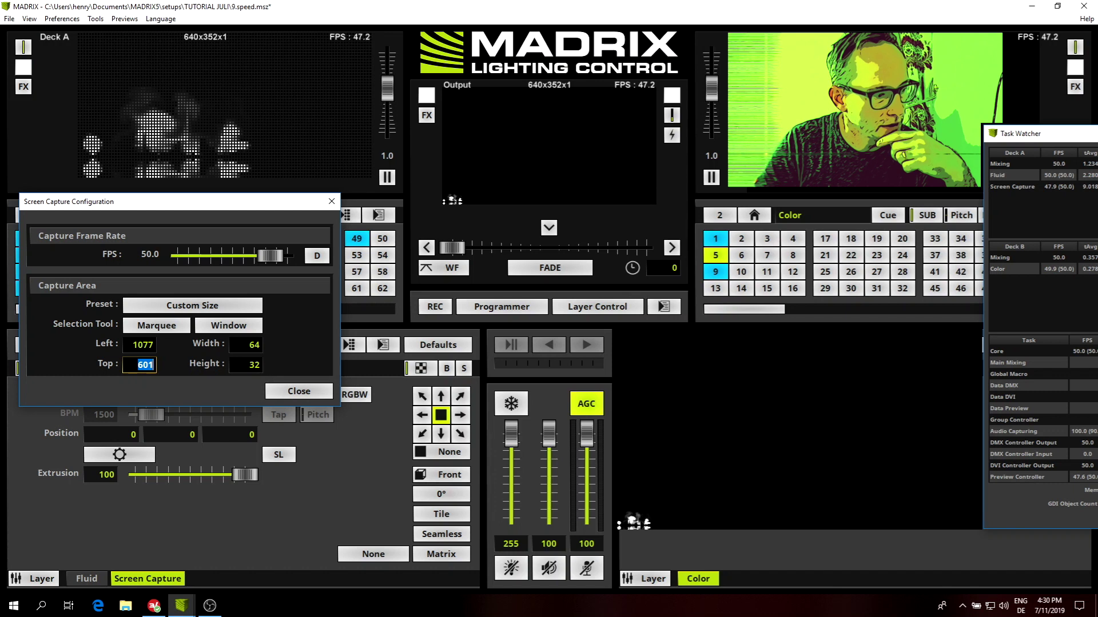
key(Down)
key(Down)
text(800)
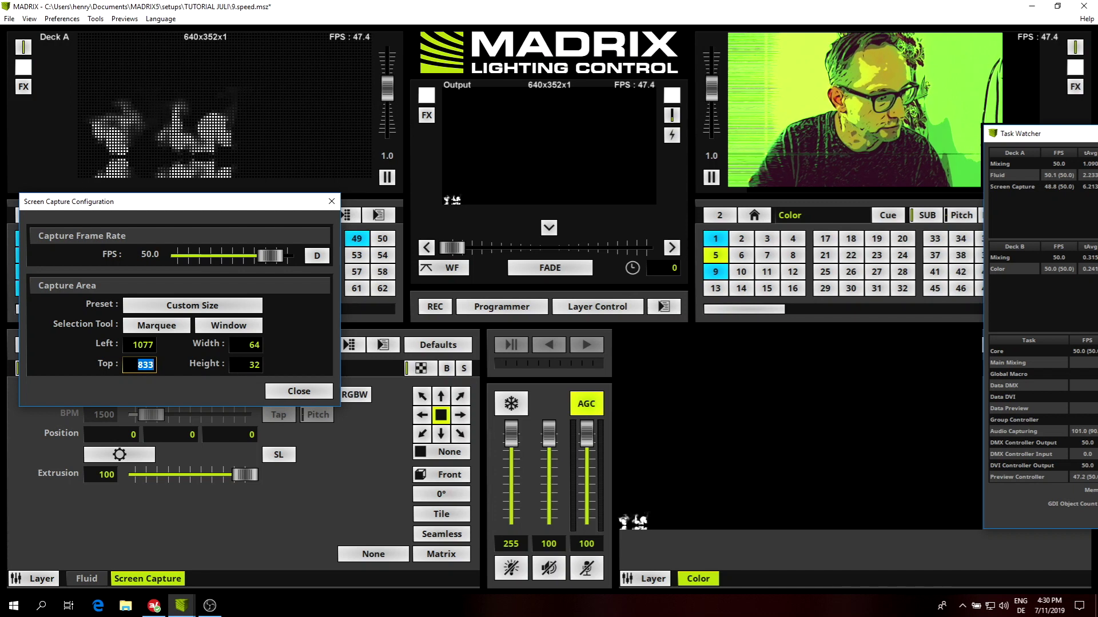
key(Up)
key(Up)
key(Up)
key(Up)
key(Up)
key(Up)
key(Up)
key(Up)
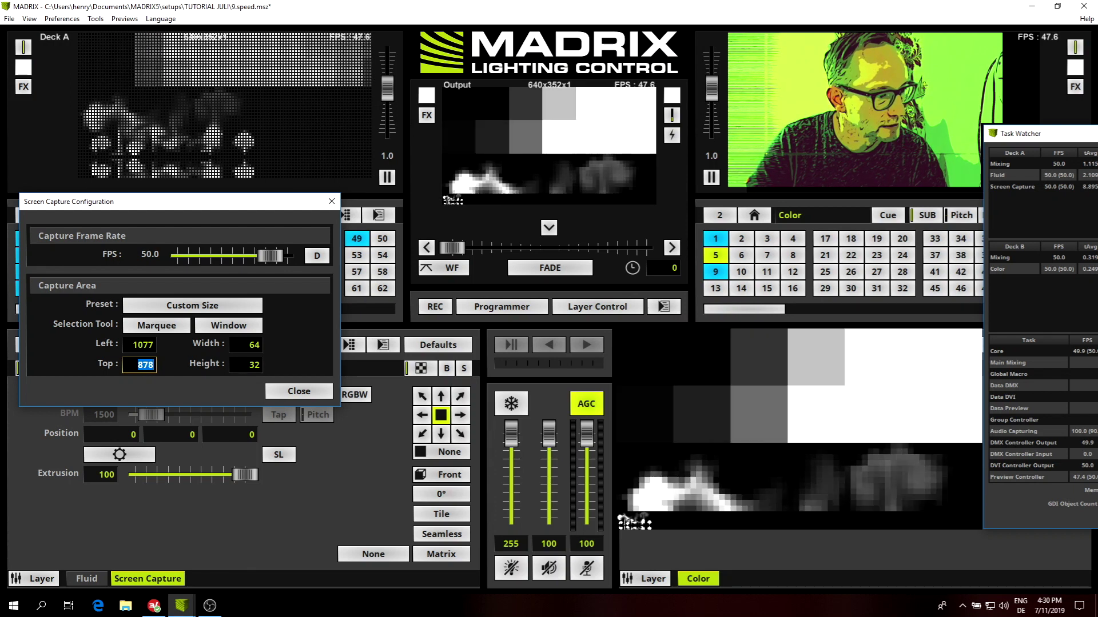
key(Down)
key(Down)
key(Down)
key(Down)
key(Down)
key(Down)
key(Down)
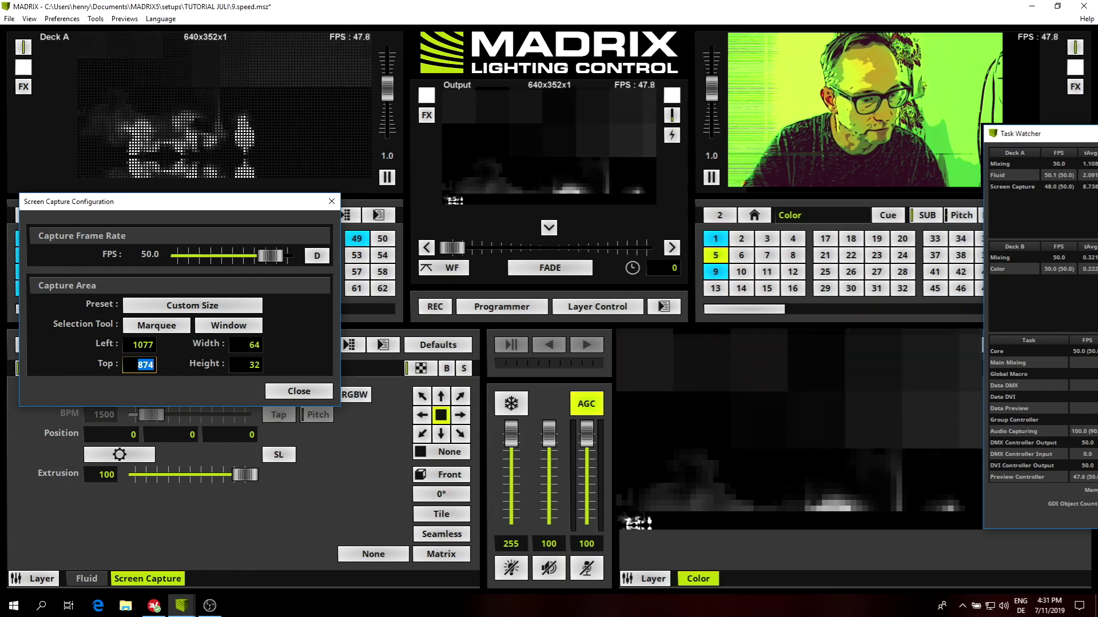
key(Down)
key(Down)
key(Down)
key(Down)
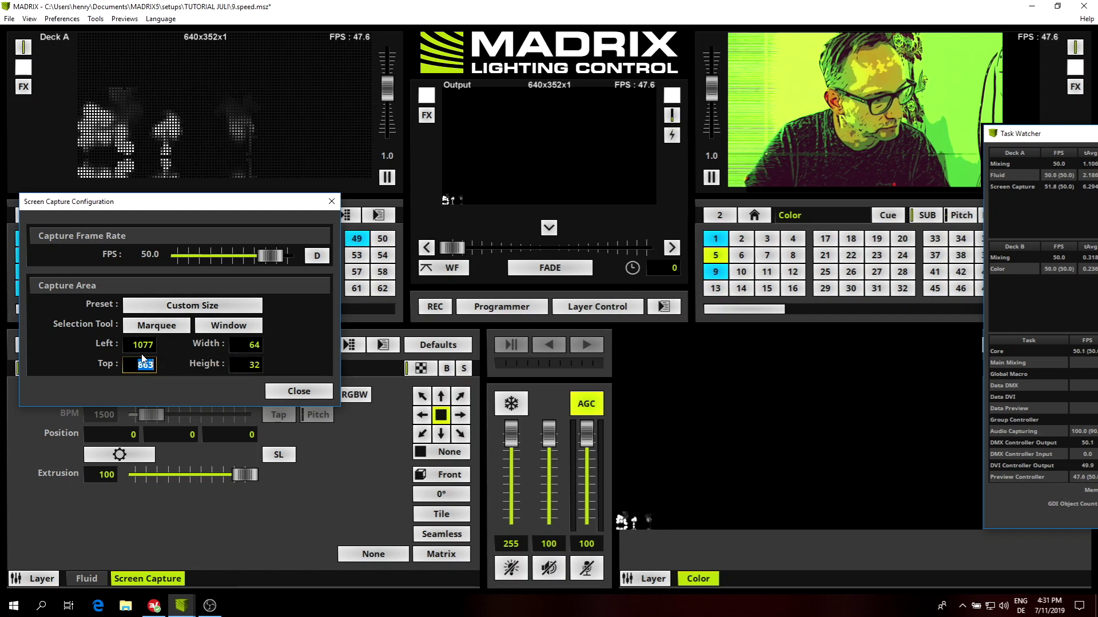
click(230, 309)
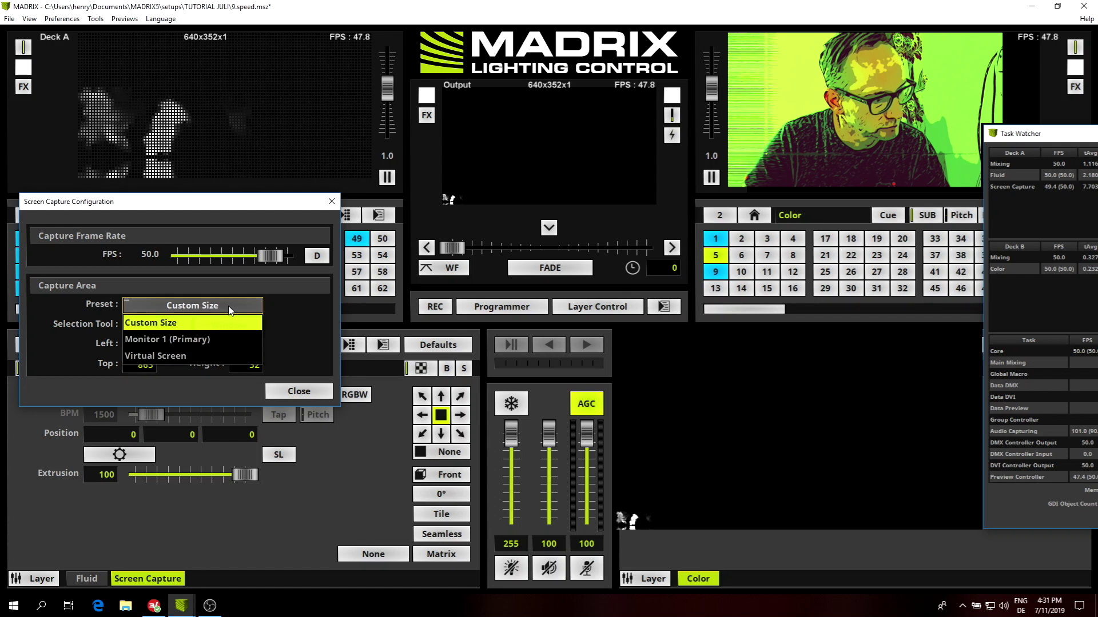
click(198, 324)
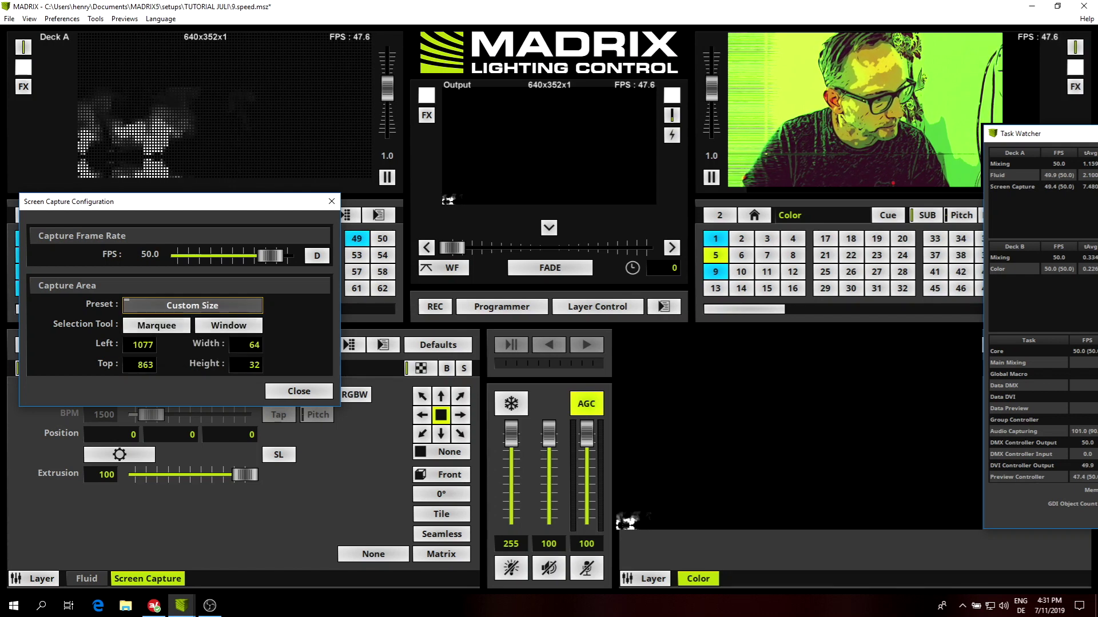
click(143, 364)
scroll(143, 365, up, 20)
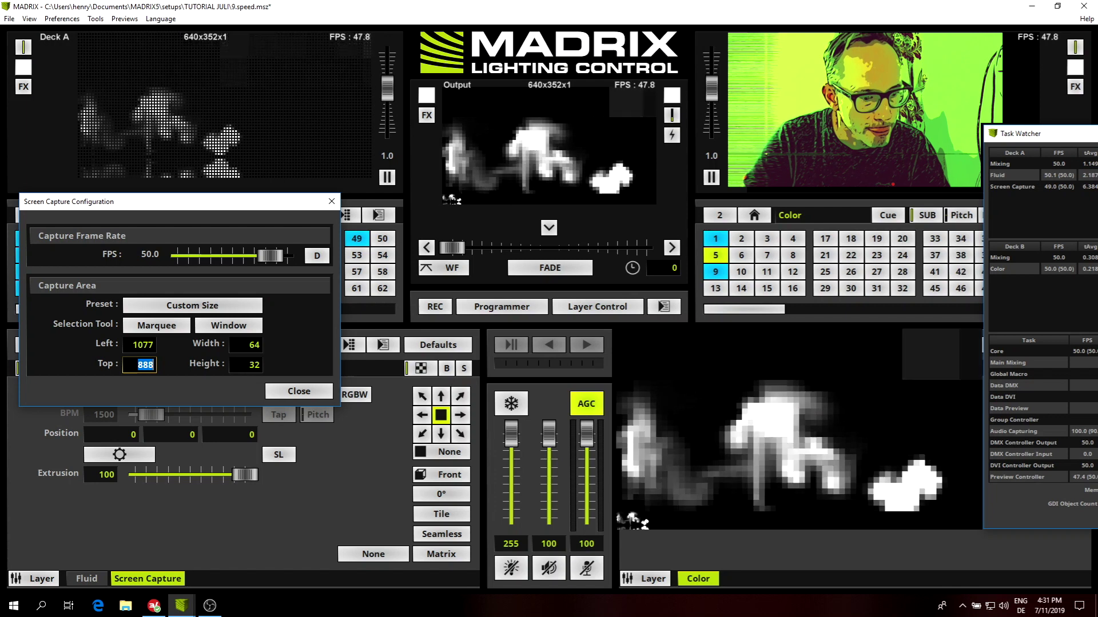
scroll(143, 365, up, 7)
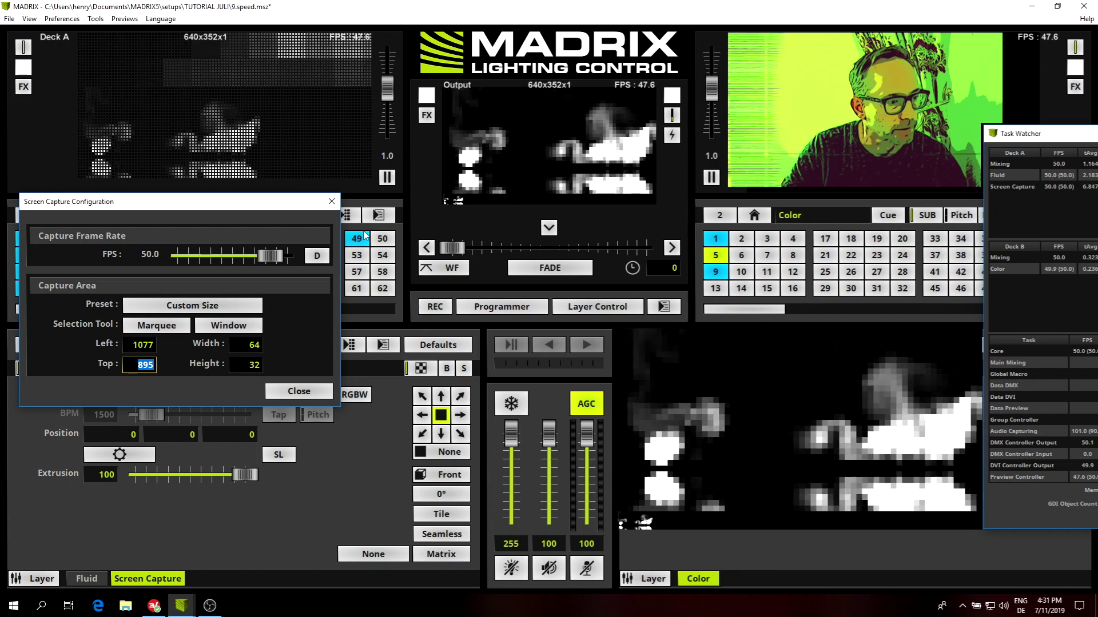
click(298, 391)
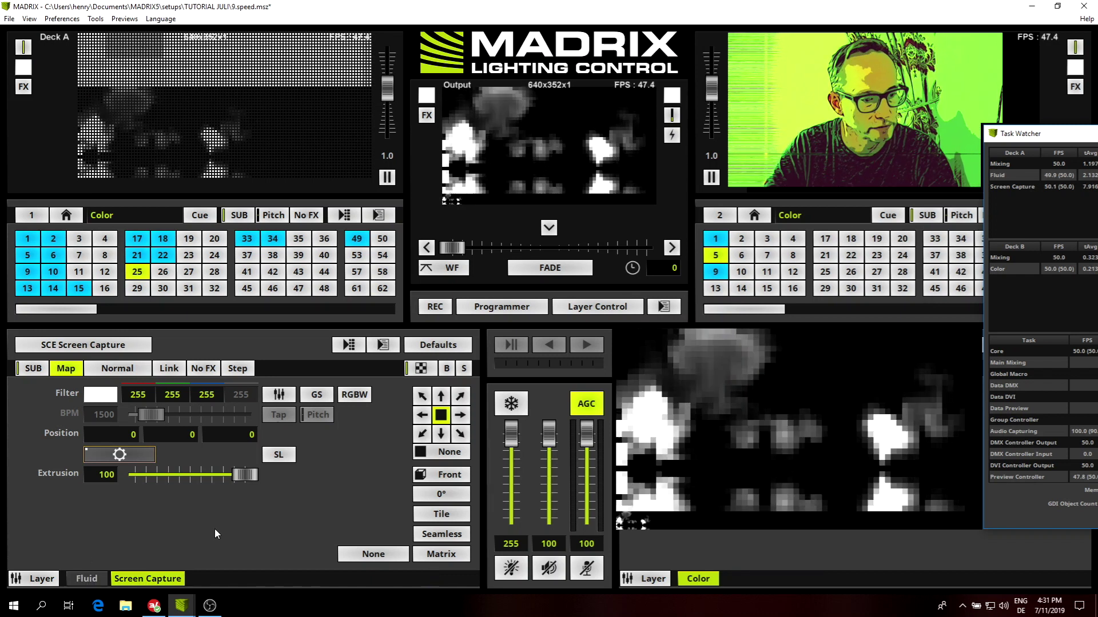
- Restore the default view of Deck A's preview and set the Fluid layer's radius to 53
right_click(290, 139)
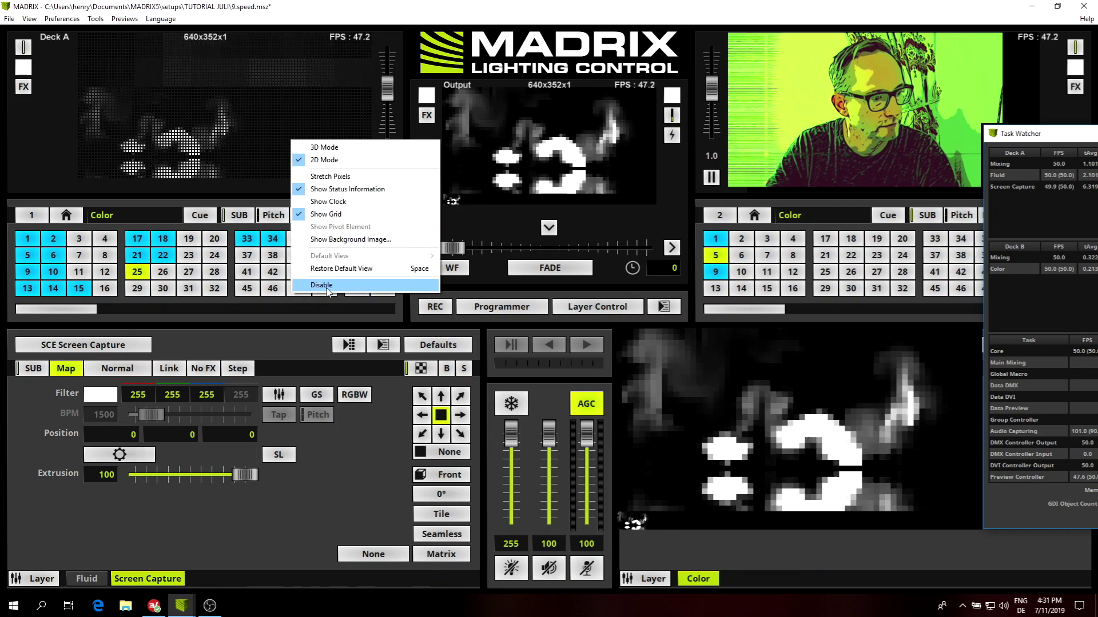
click(328, 268)
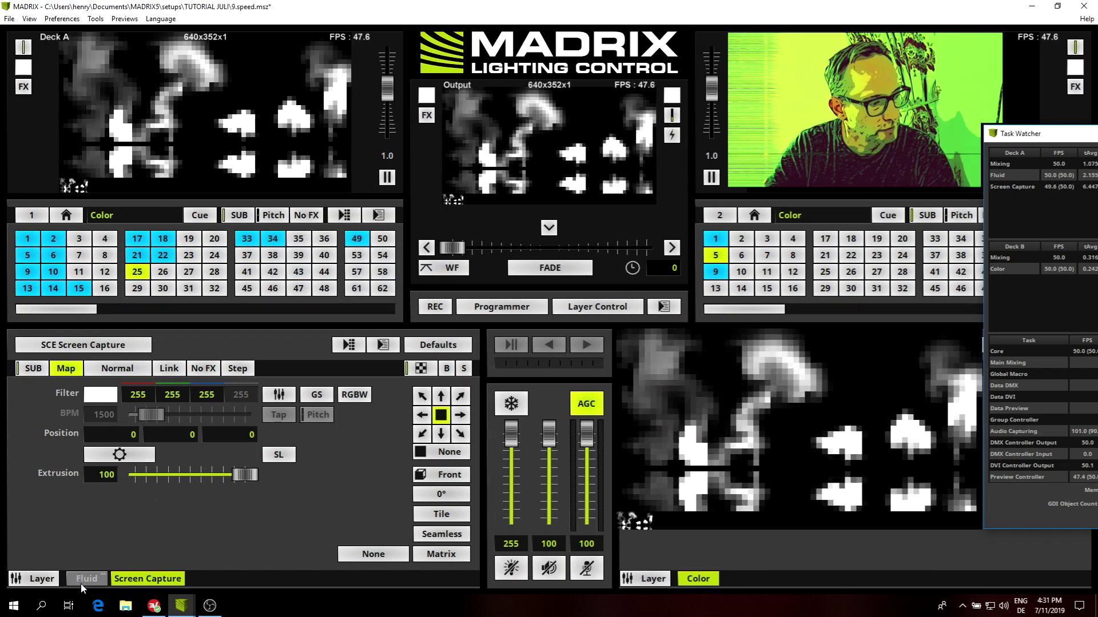
click(81, 583)
drag(146, 435, 186, 434)
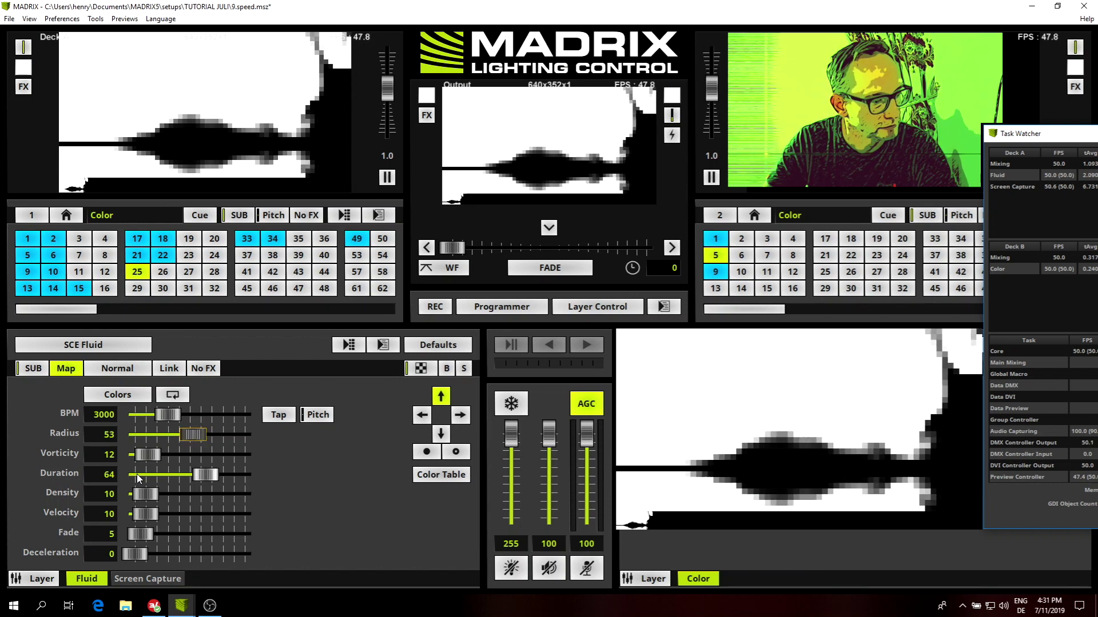
- Switch the Fluid layer from Color Table to Color Gradient and recolor the gradient's dark grey stop to near-black
click(441, 475)
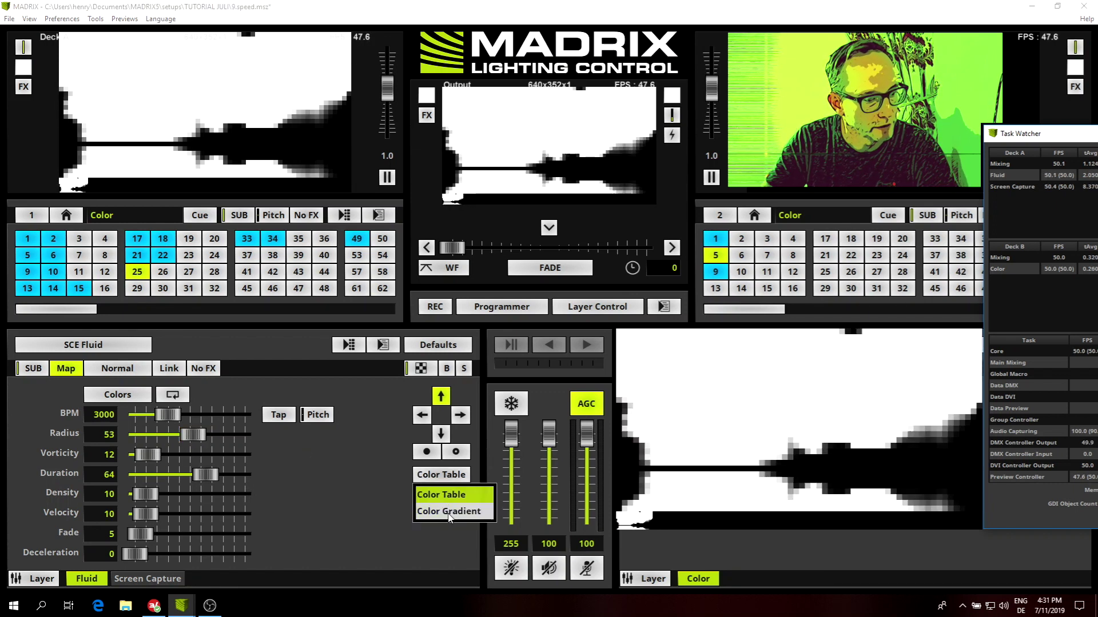
click(449, 513)
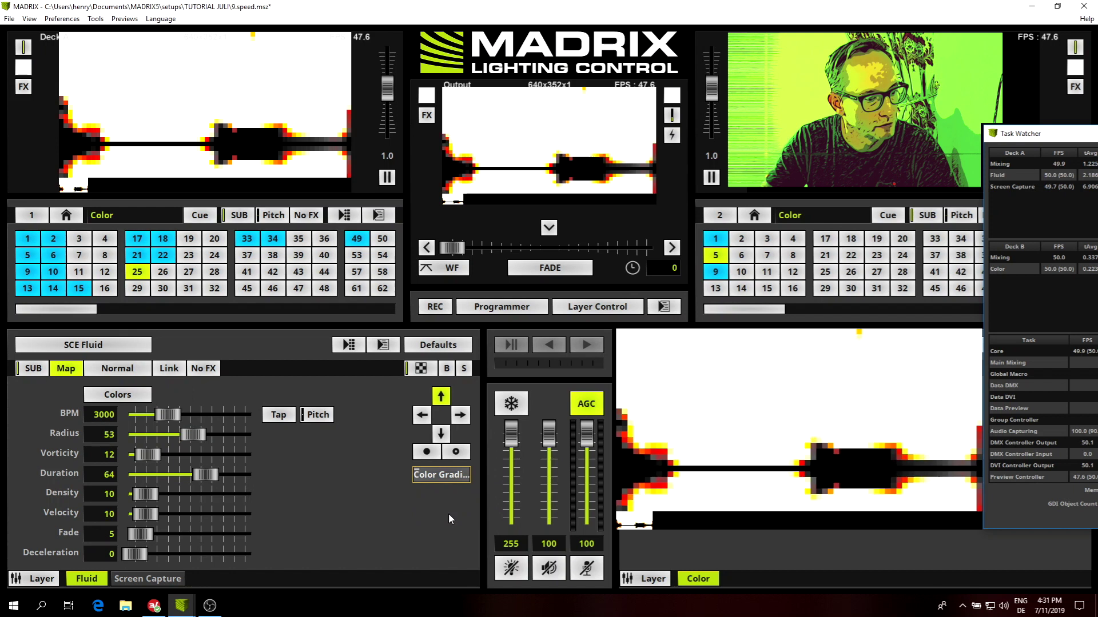
click(136, 401)
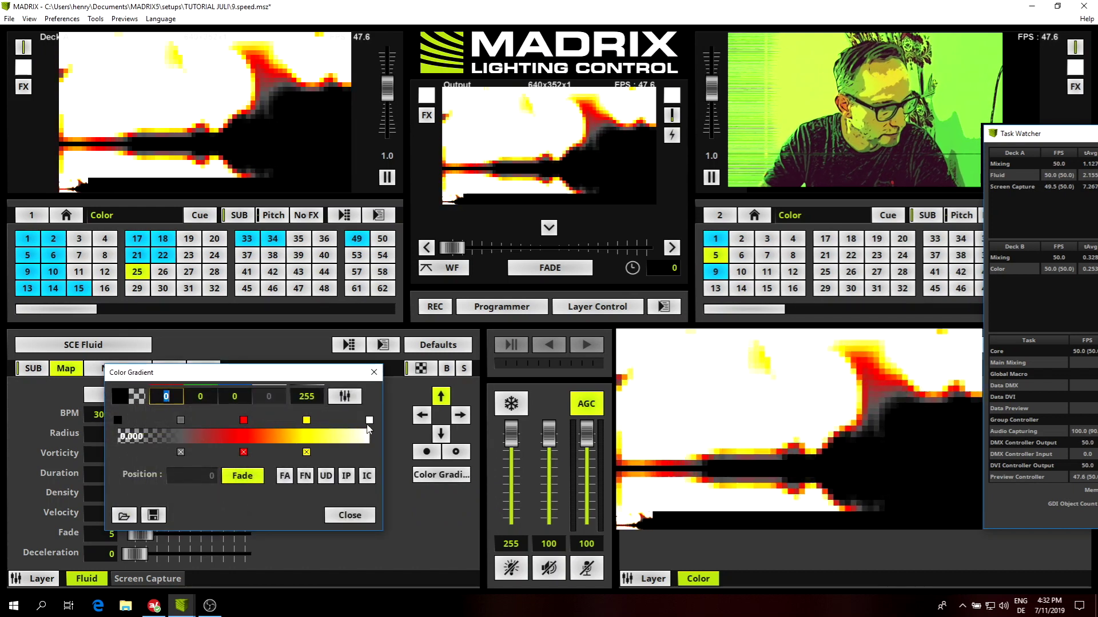
click(370, 420)
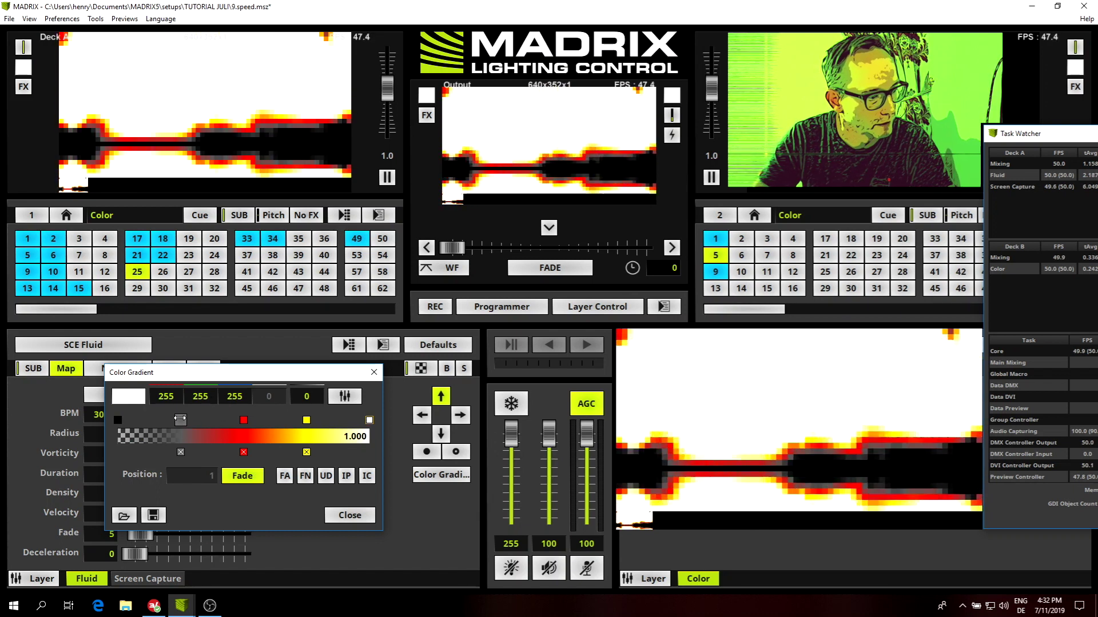
click(179, 420)
click(129, 395)
drag(119, 486, 121, 521)
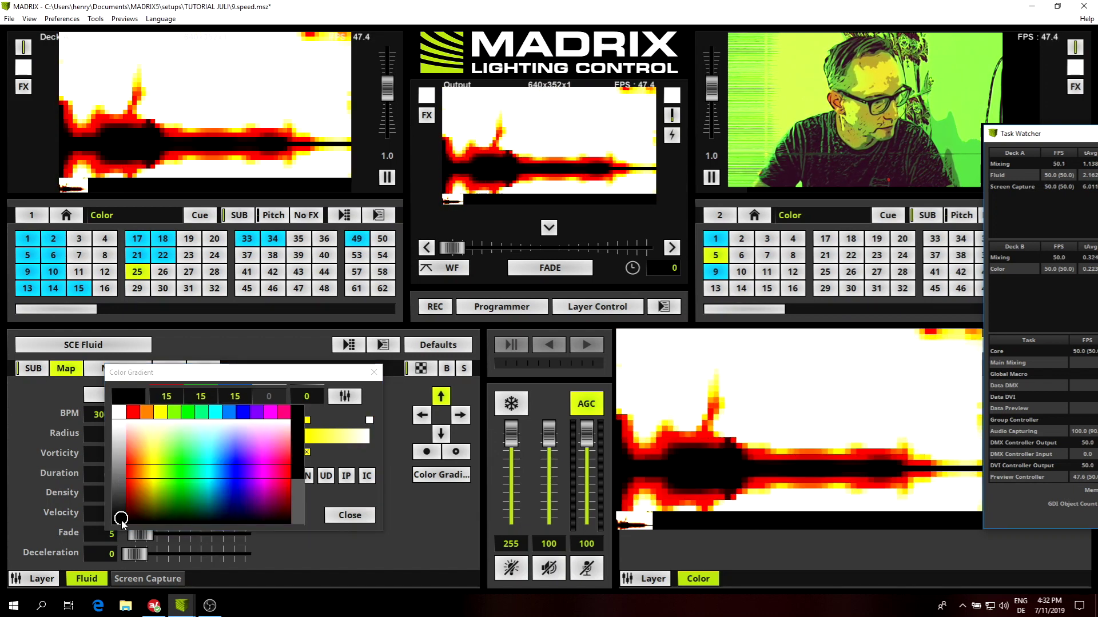
- Recolor the gradient's red middle stop to grey 128 and the yellow stop at 0.75 to grey 168, then close the gradient
click(244, 420)
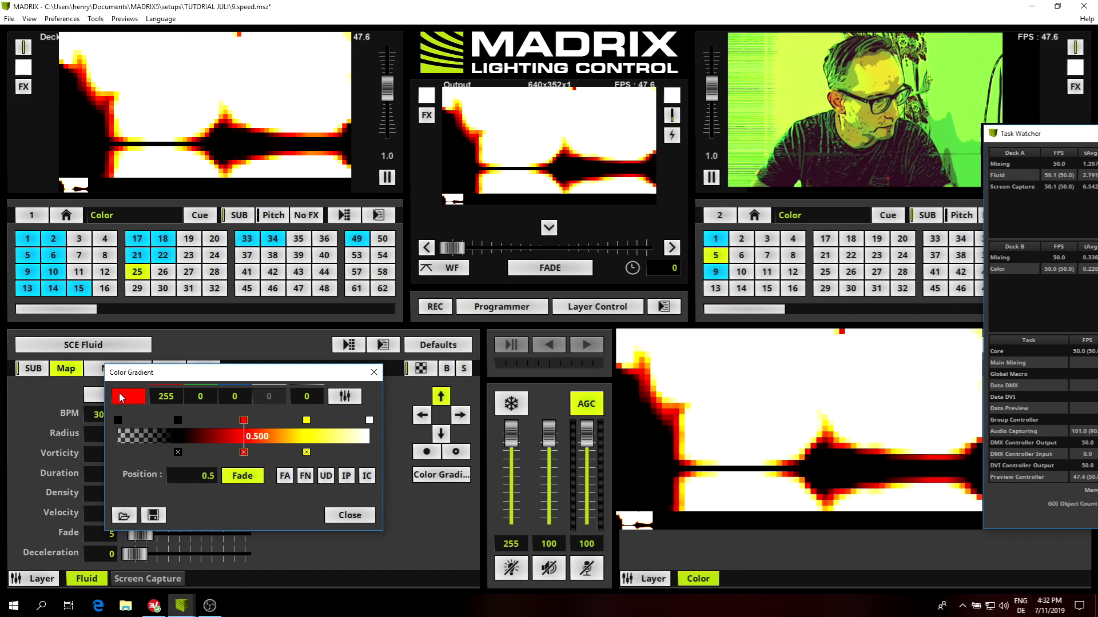
click(119, 393)
drag(120, 457, 118, 472)
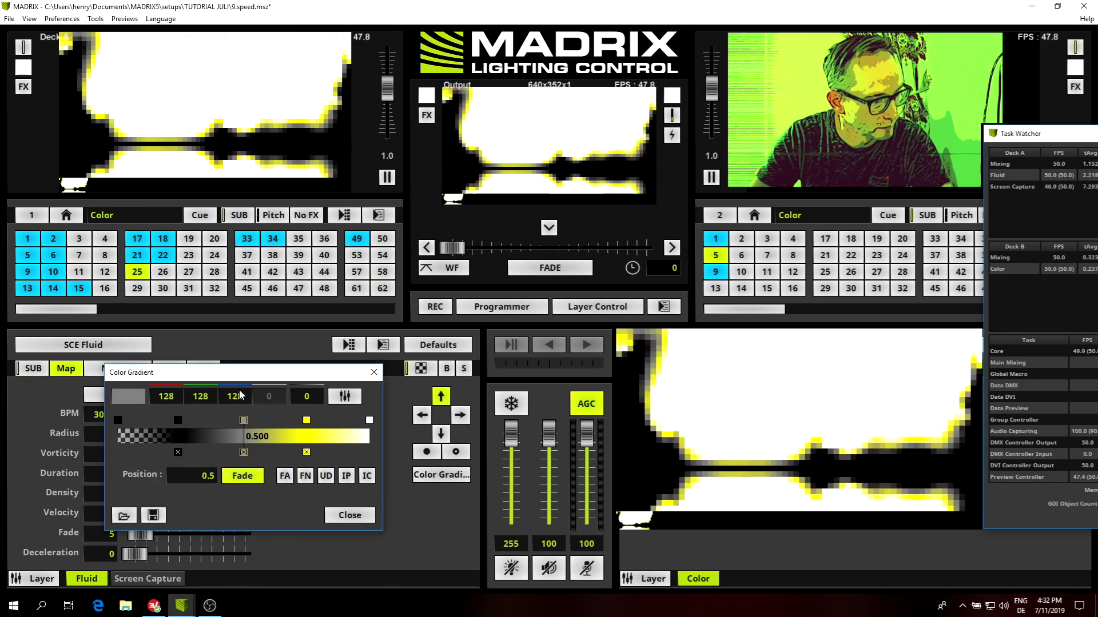
click(307, 421)
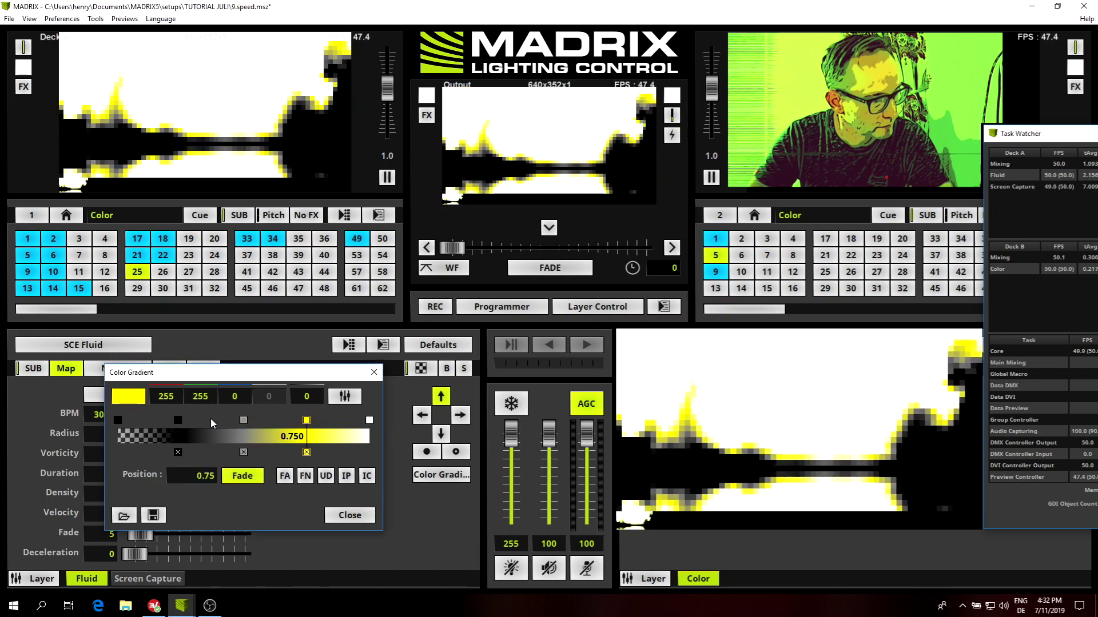
click(138, 400)
click(120, 454)
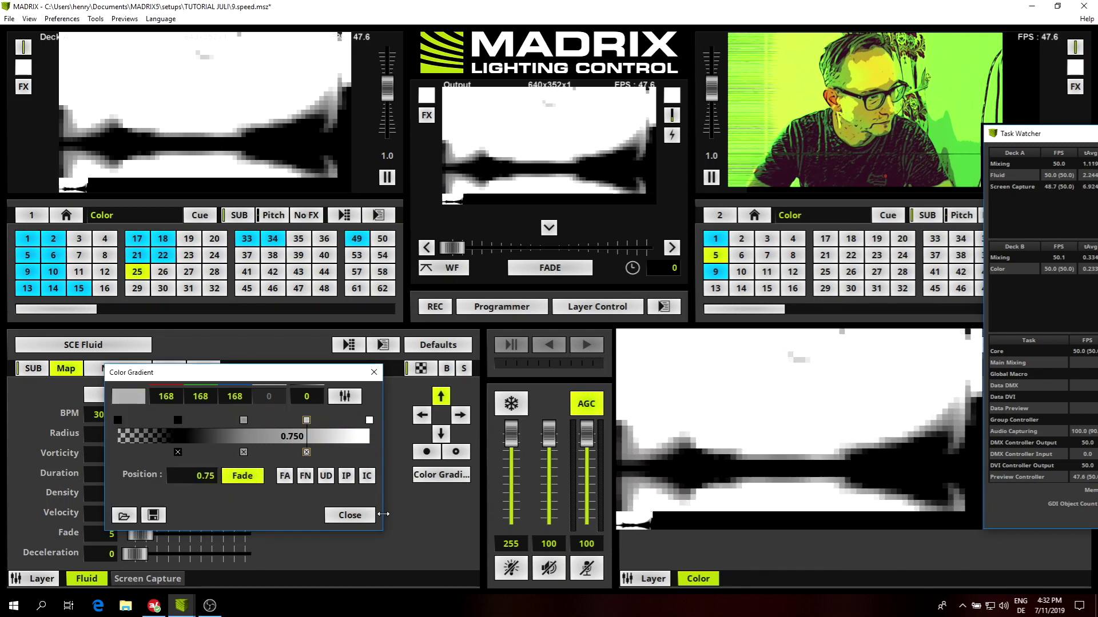
click(350, 522)
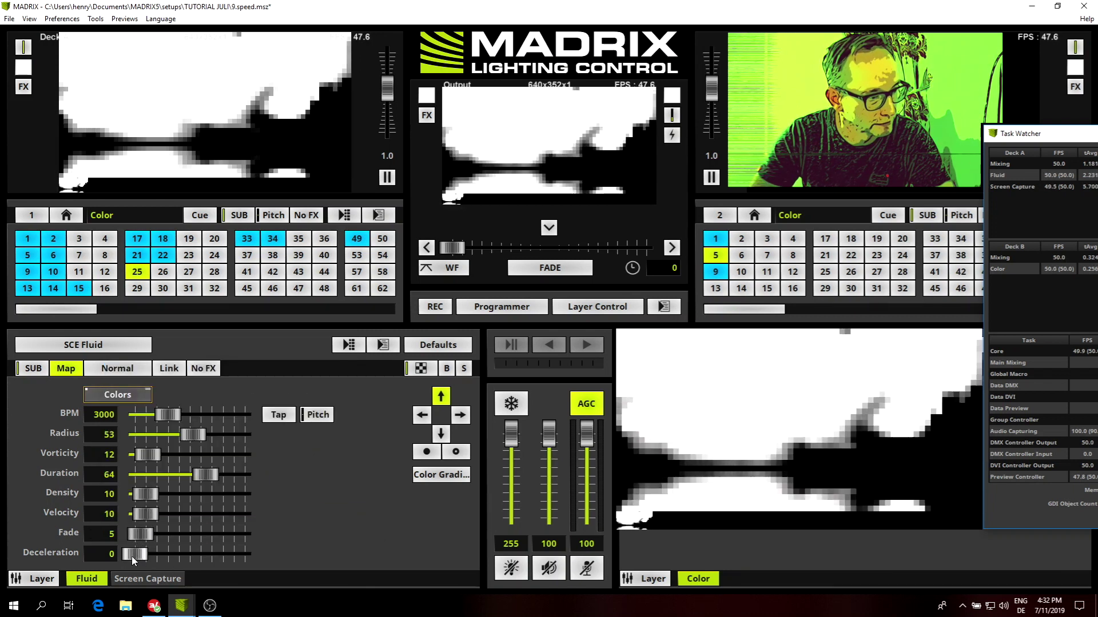
- Set the Fluid layer's Deceleration to 47, BPM to 8052, Duration to 18 and Velocity to 34
drag(131, 557, 175, 558)
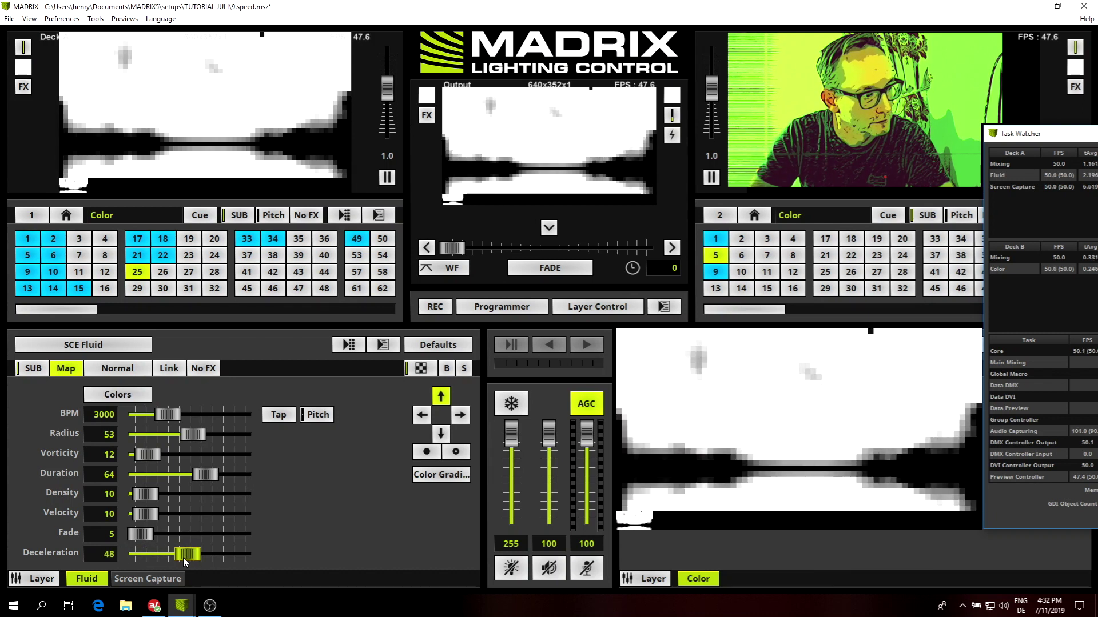
drag(183, 558, 182, 557)
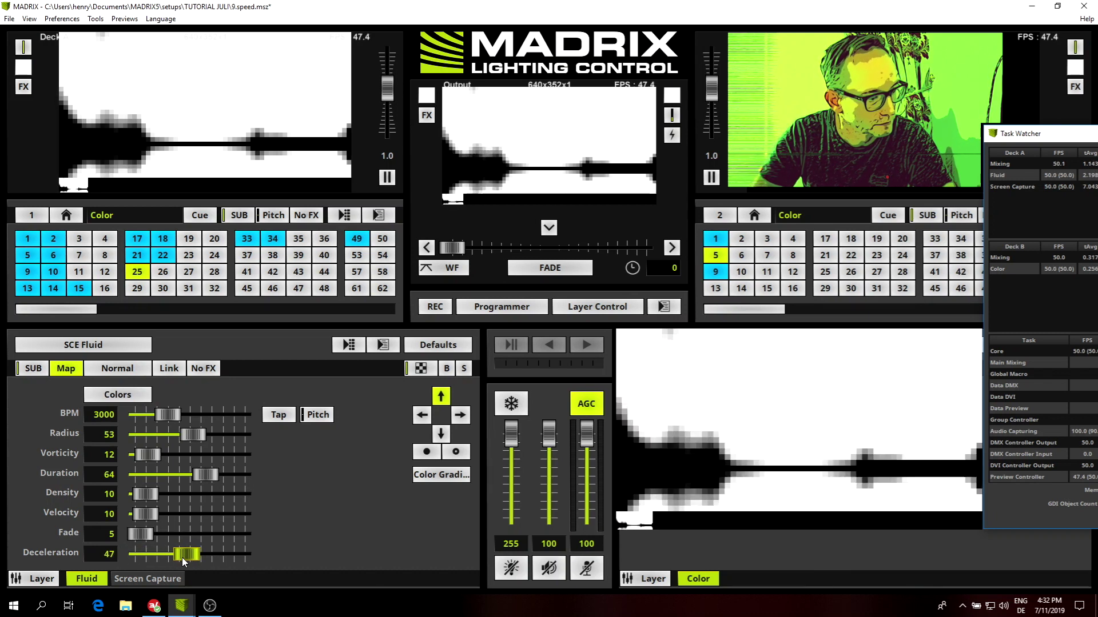
drag(170, 413, 223, 414)
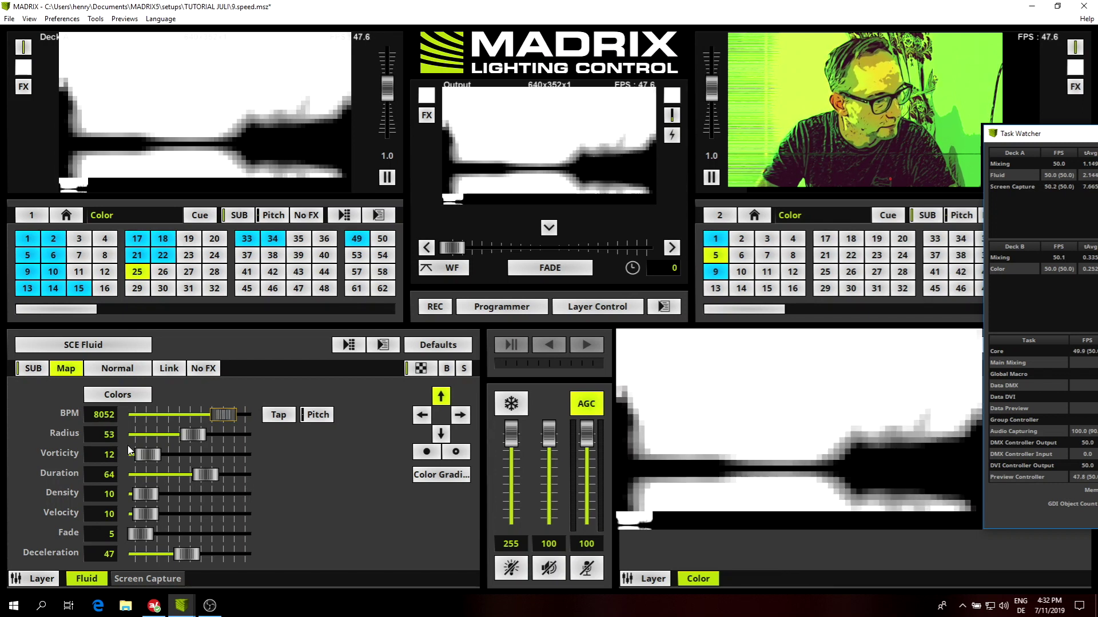
drag(177, 476, 159, 475)
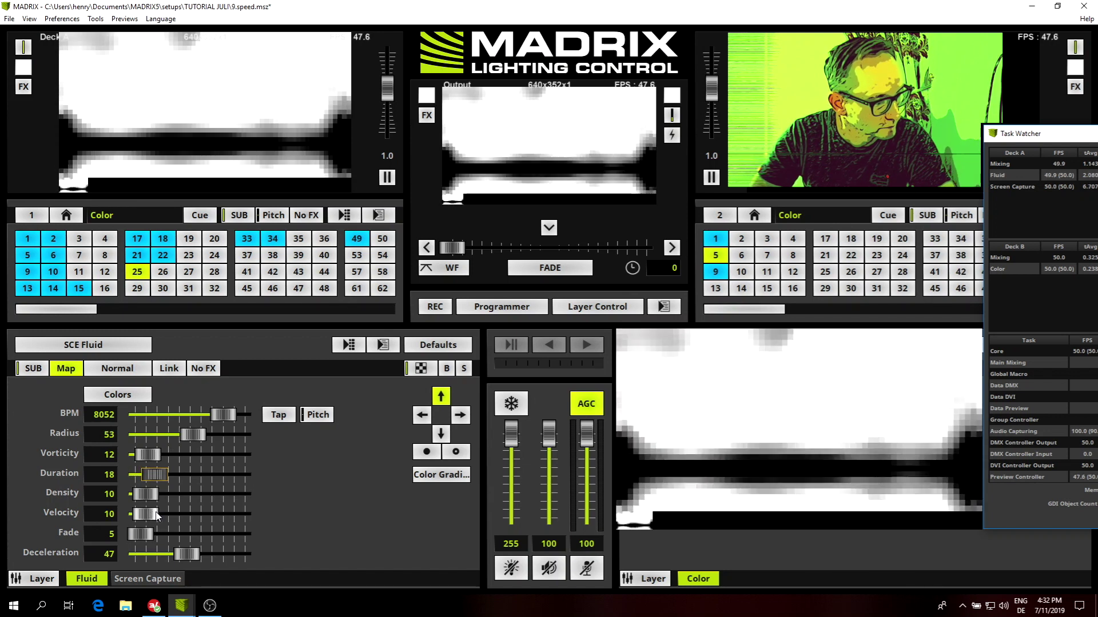
drag(156, 514, 173, 513)
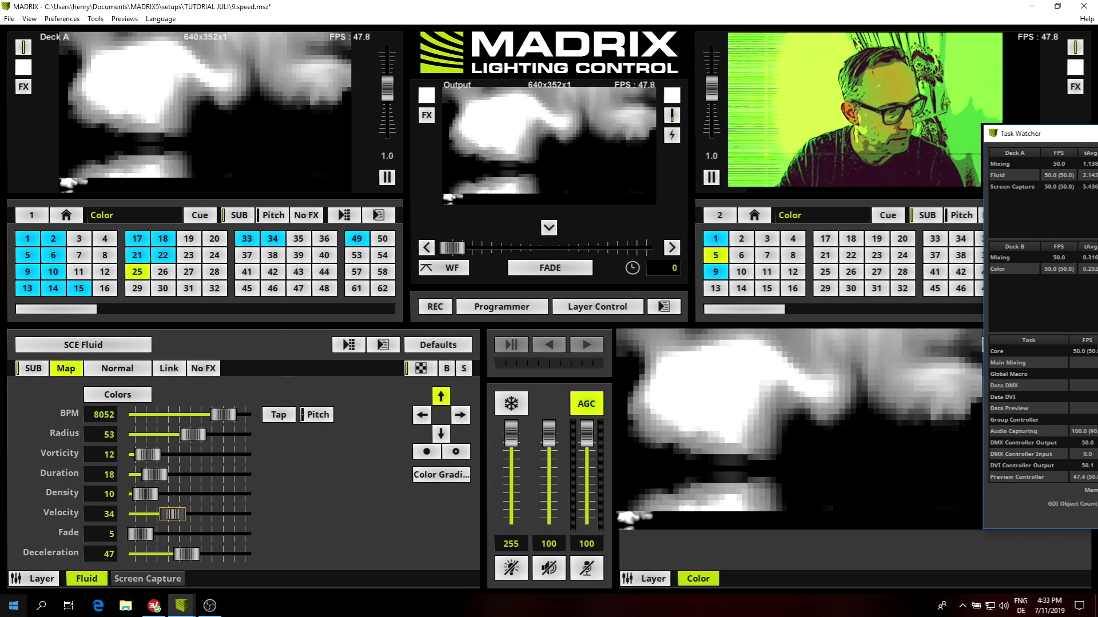
- Add a new Color layer after the Screen Capture layer on Deck A
click(138, 579)
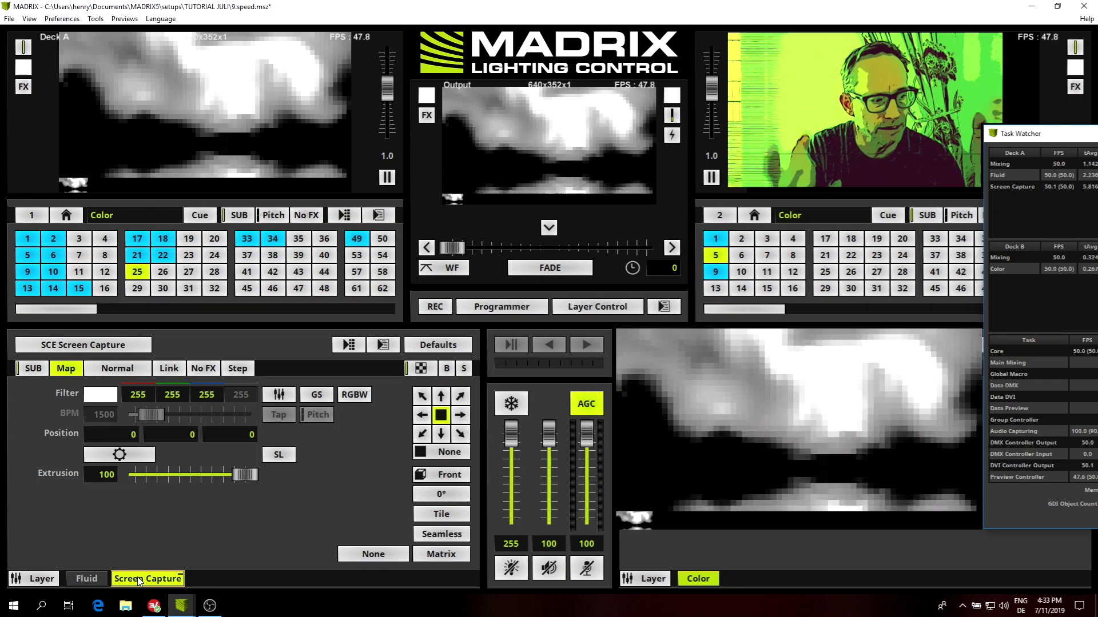
right_click(139, 579)
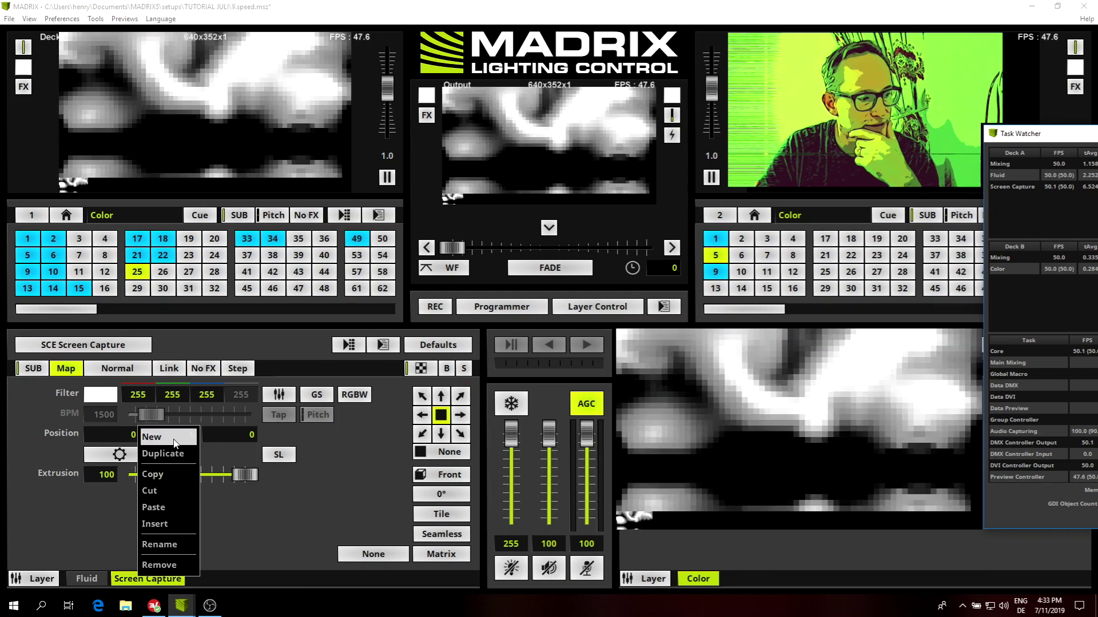
click(172, 438)
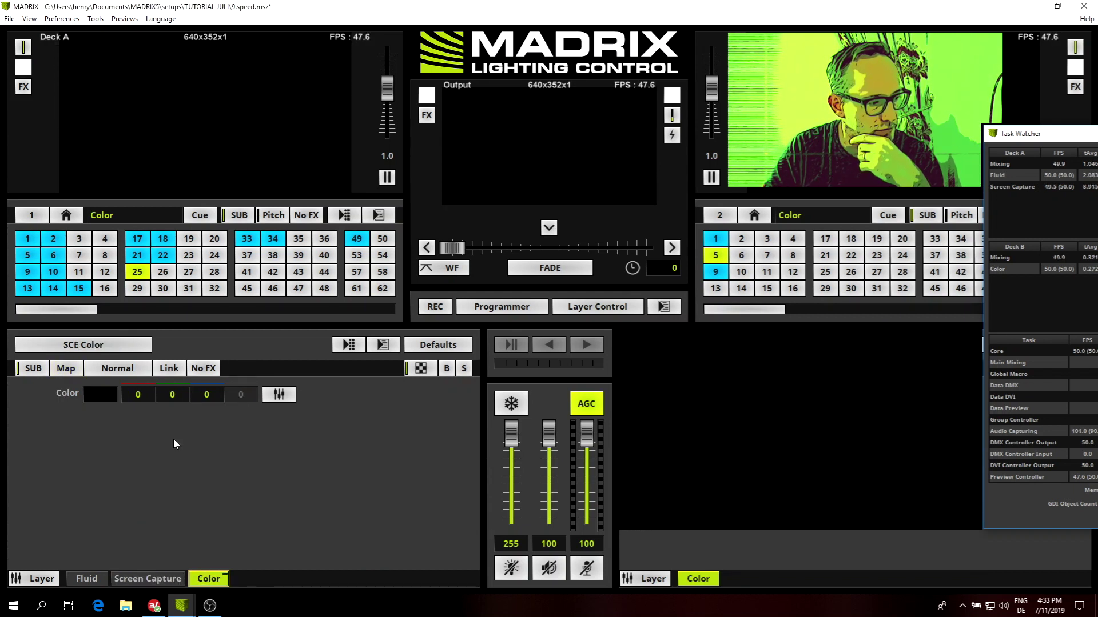
- Map the new Color layer to the DJ BOOTH preset and set its color to white (255, 255, 255)
click(66, 368)
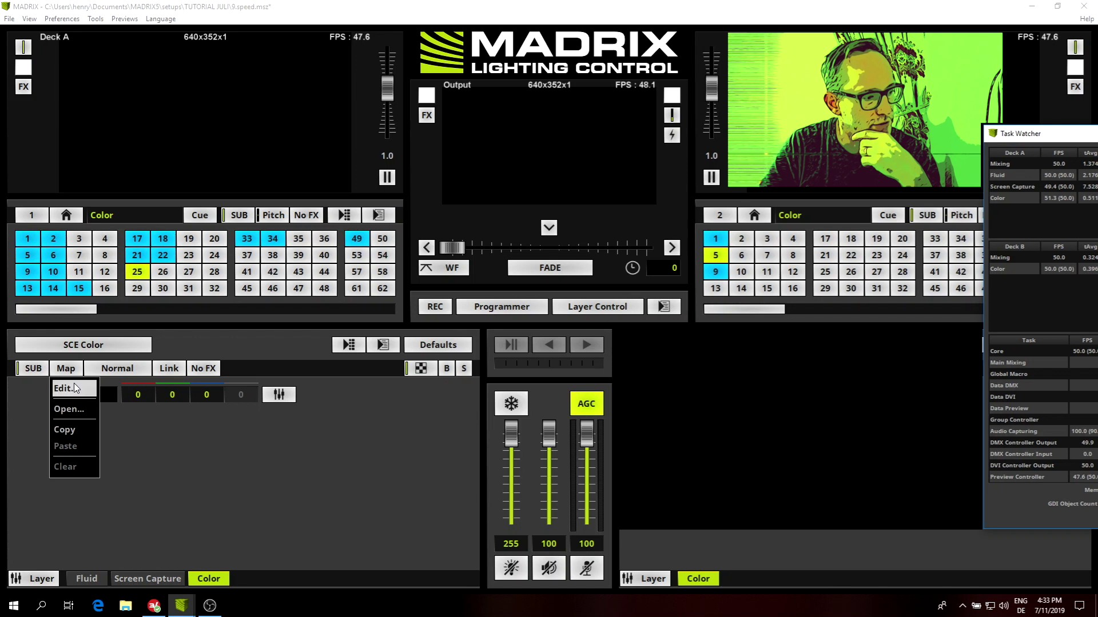
click(75, 388)
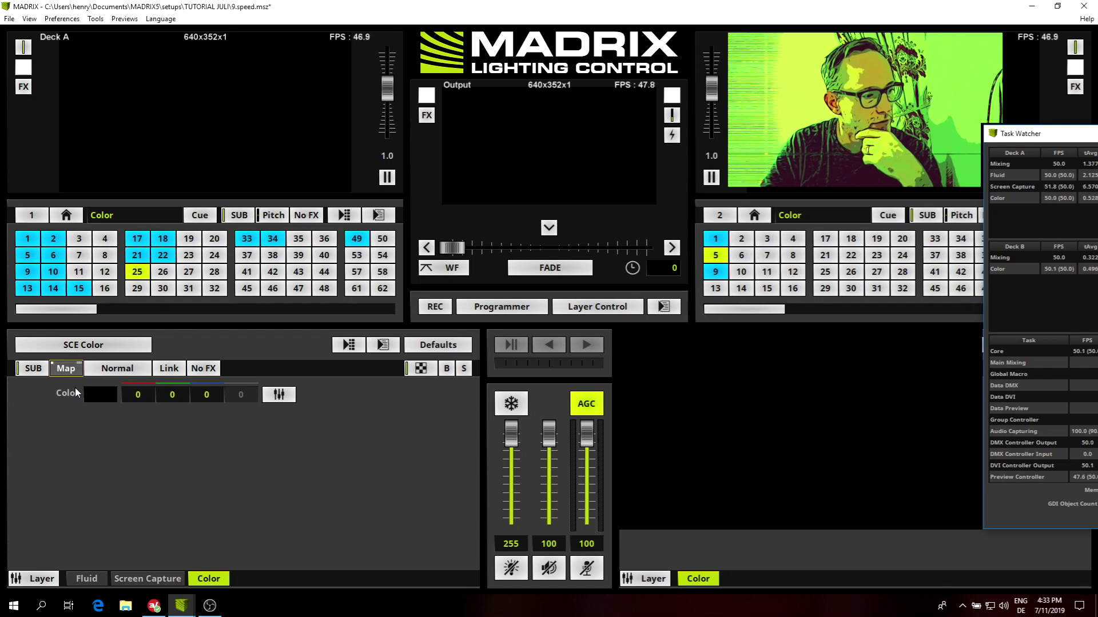
click(445, 216)
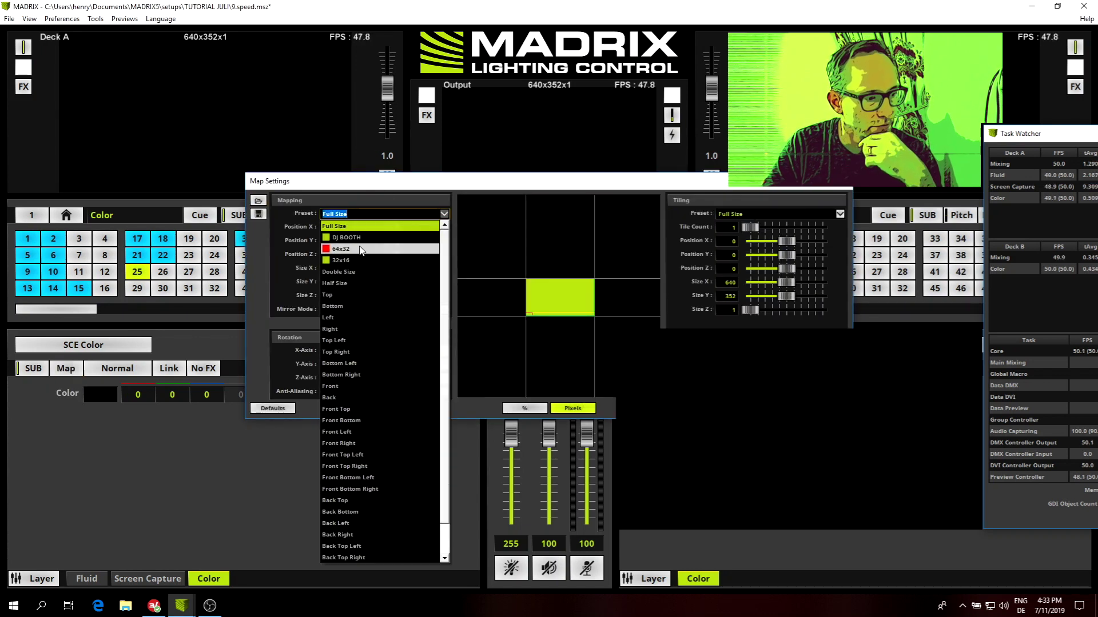
click(350, 237)
drag(583, 184, 579, 81)
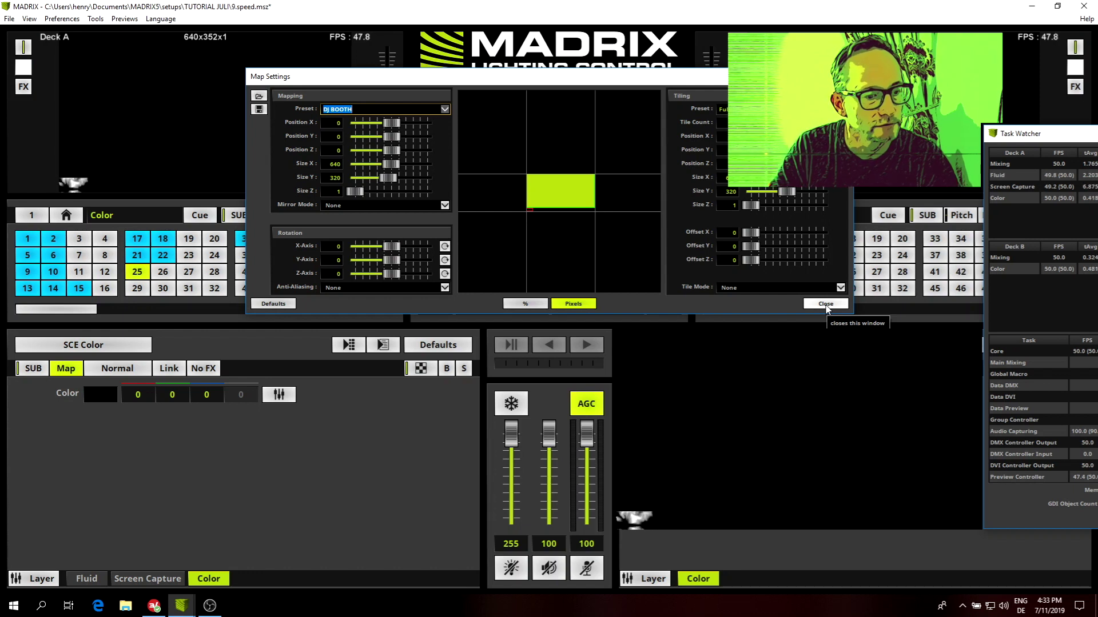
click(825, 304)
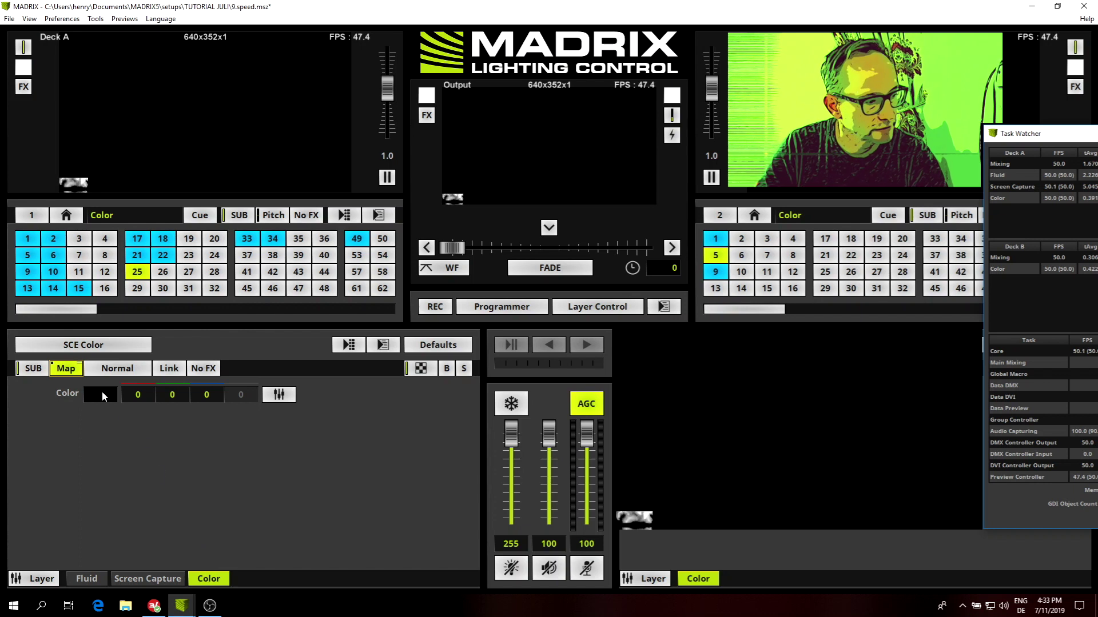
mouse_move(102, 398)
mouse_down()
mouse_move(91, 523)
mouse_move(91, 411)
mouse_up()
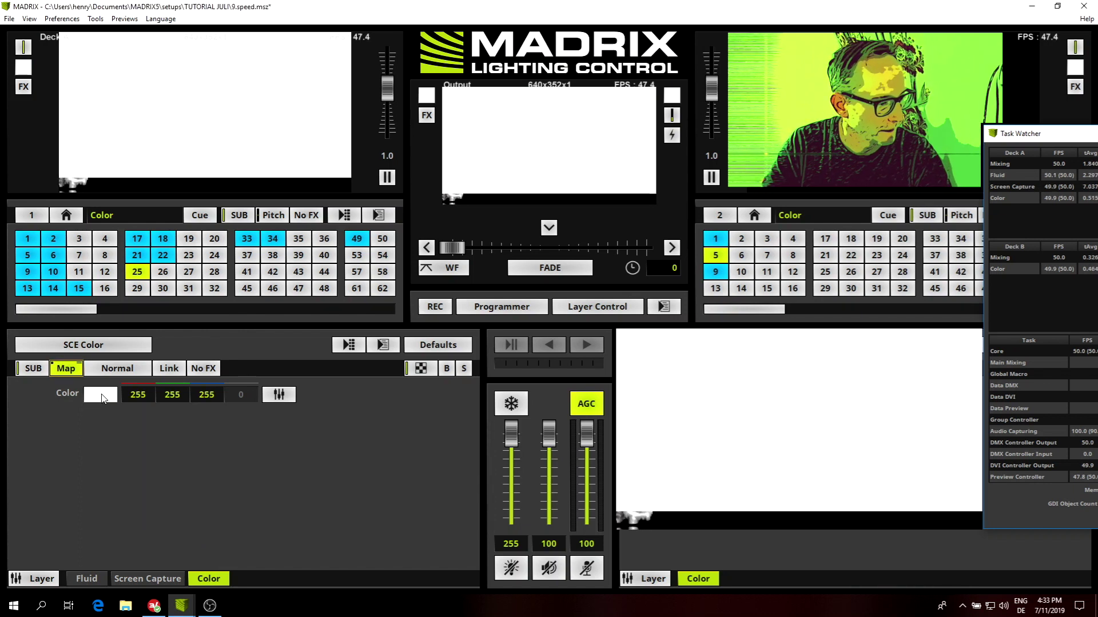
- Reopen the Color layer's map settings and reduce the tiling Size X and Size Y to a tiny tile
right_click(66, 368)
drag(509, 184, 509, 59)
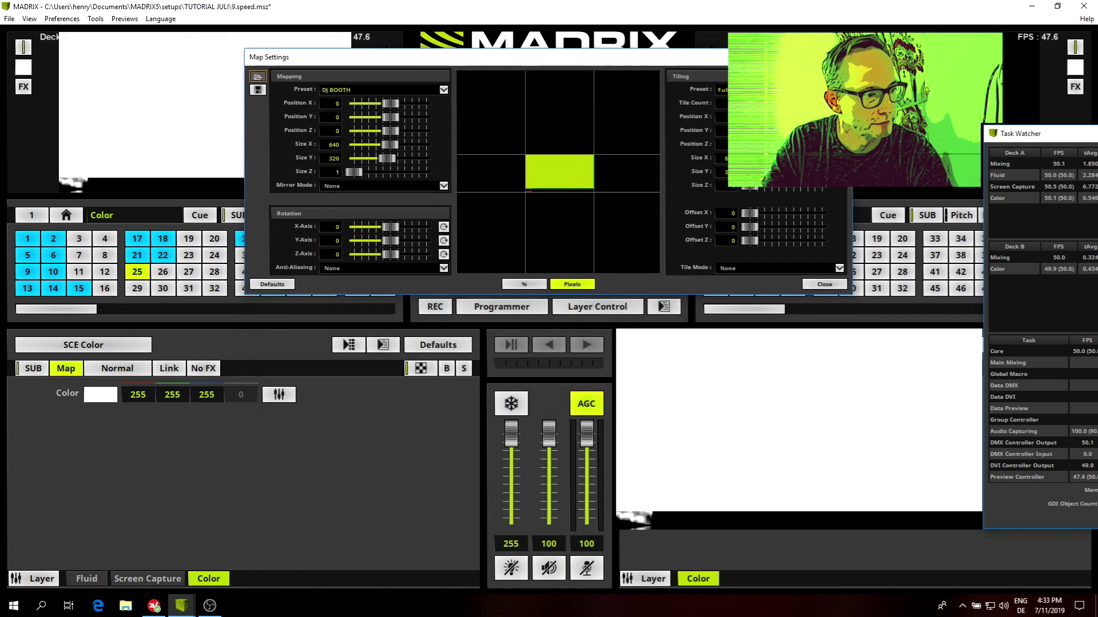
click(723, 159)
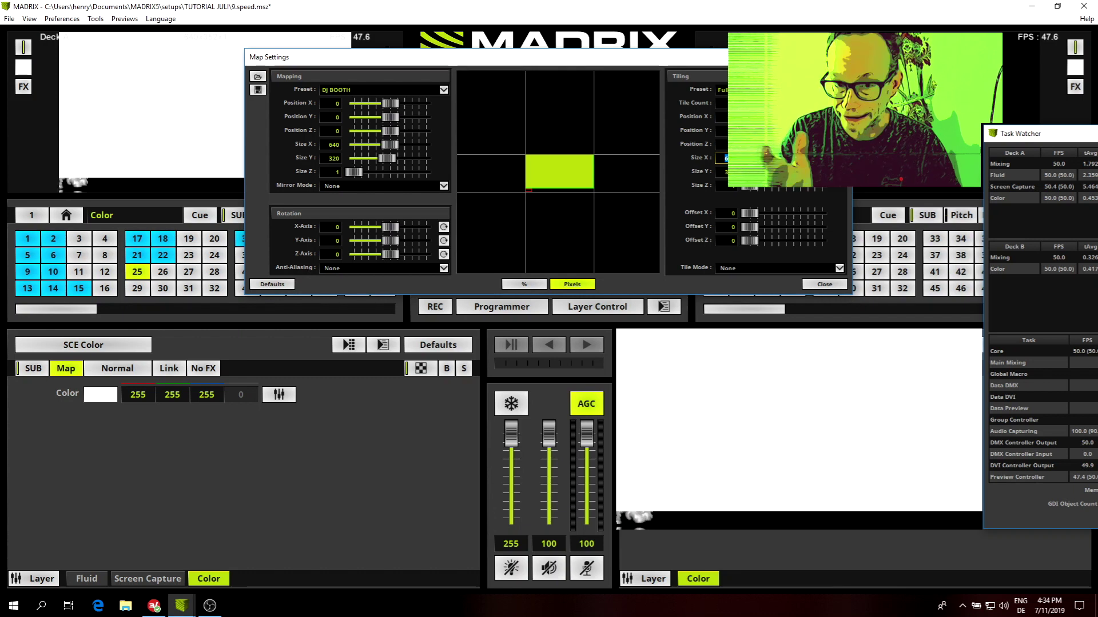
text(1280)
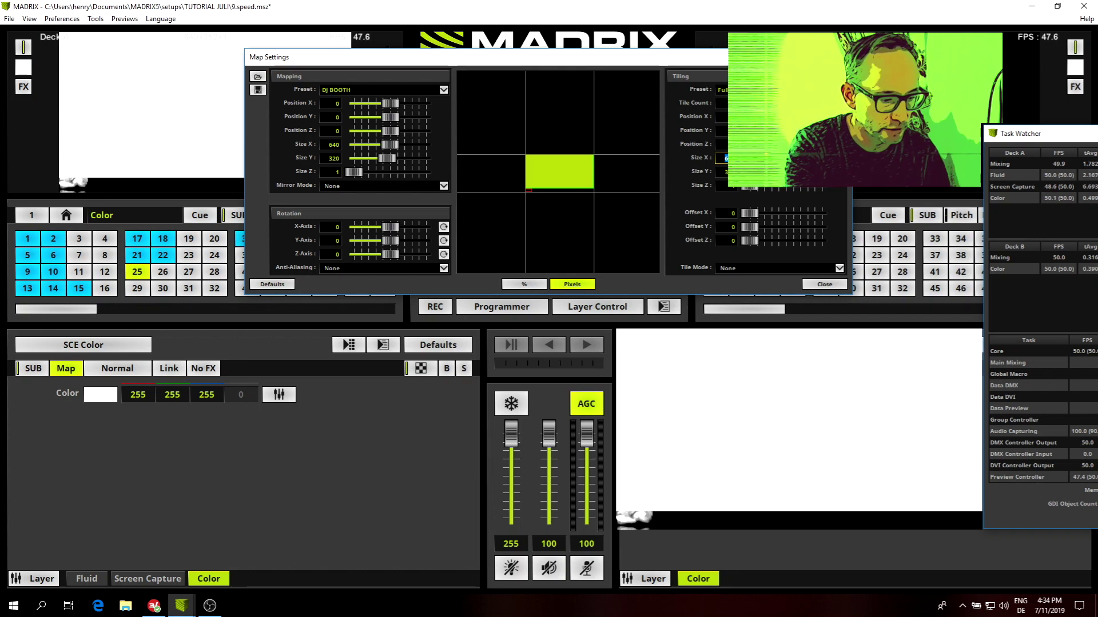
key(Return)
click(719, 171)
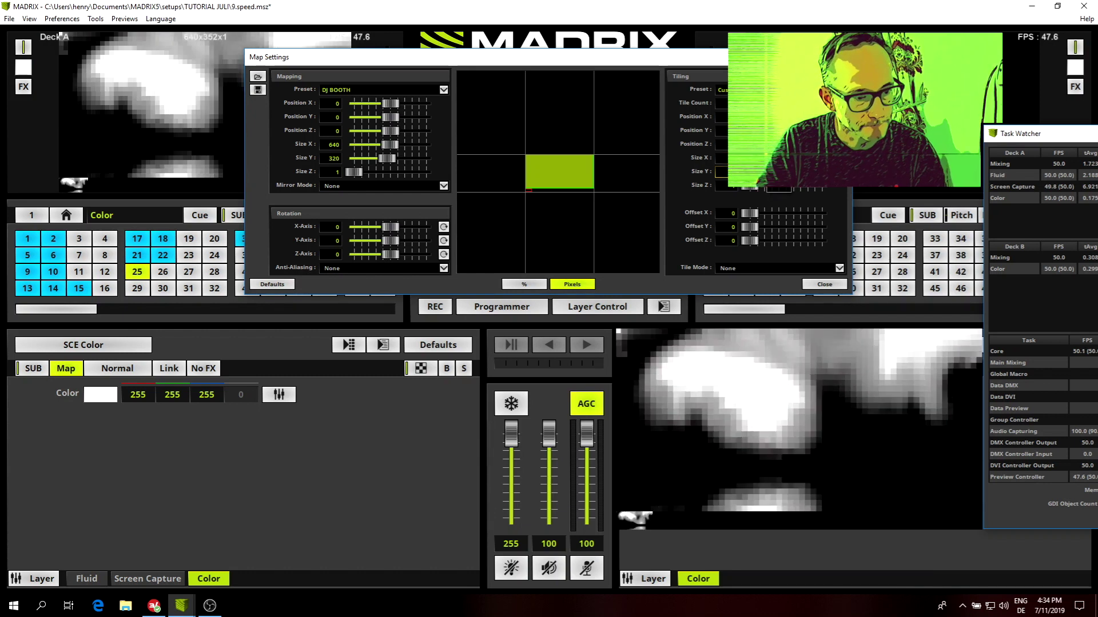
- Set the Color layer's tiling Offset X and Offset Y to 2
click(733, 213)
text(2)
click(733, 227)
text(1)
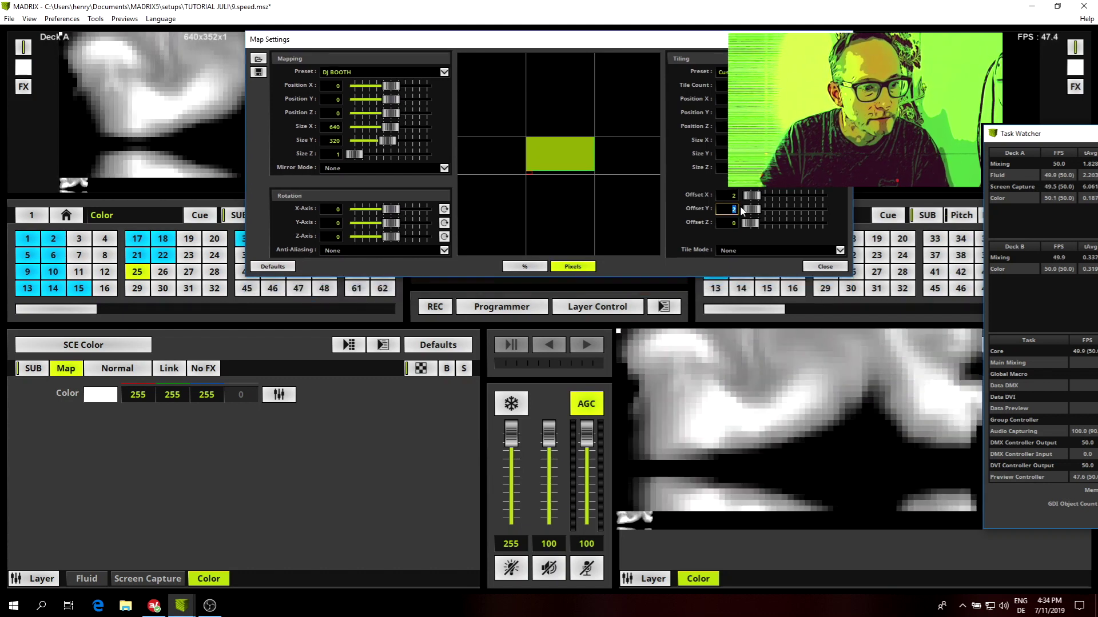
- Set the Color layer's tile mode to Repeat, close the map settings and change its mix mode to Mask
click(744, 250)
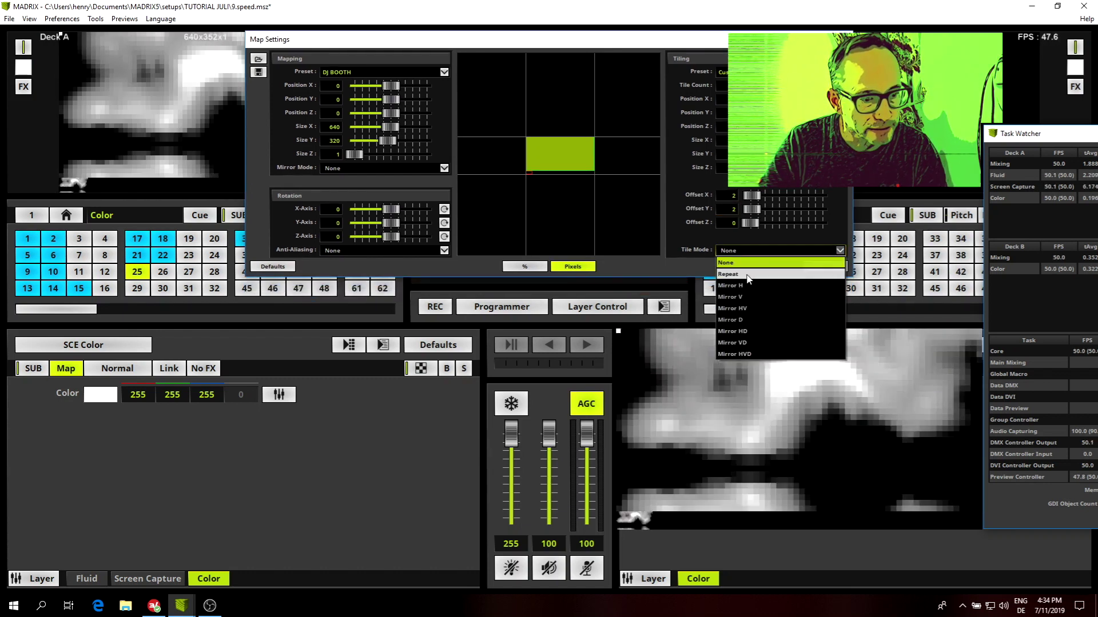
click(749, 277)
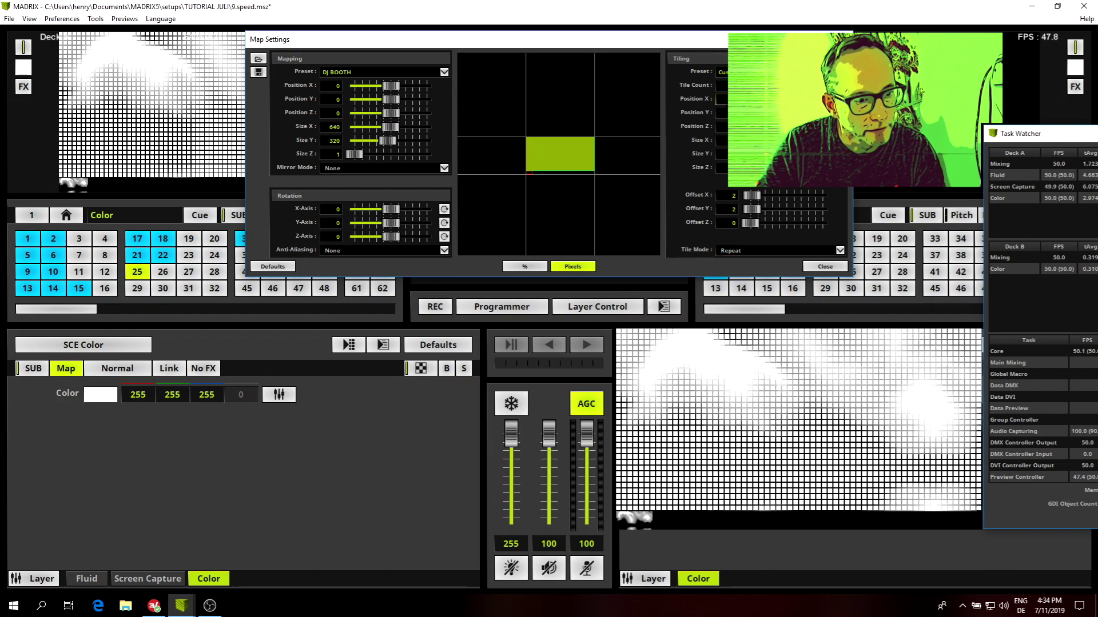
click(840, 274)
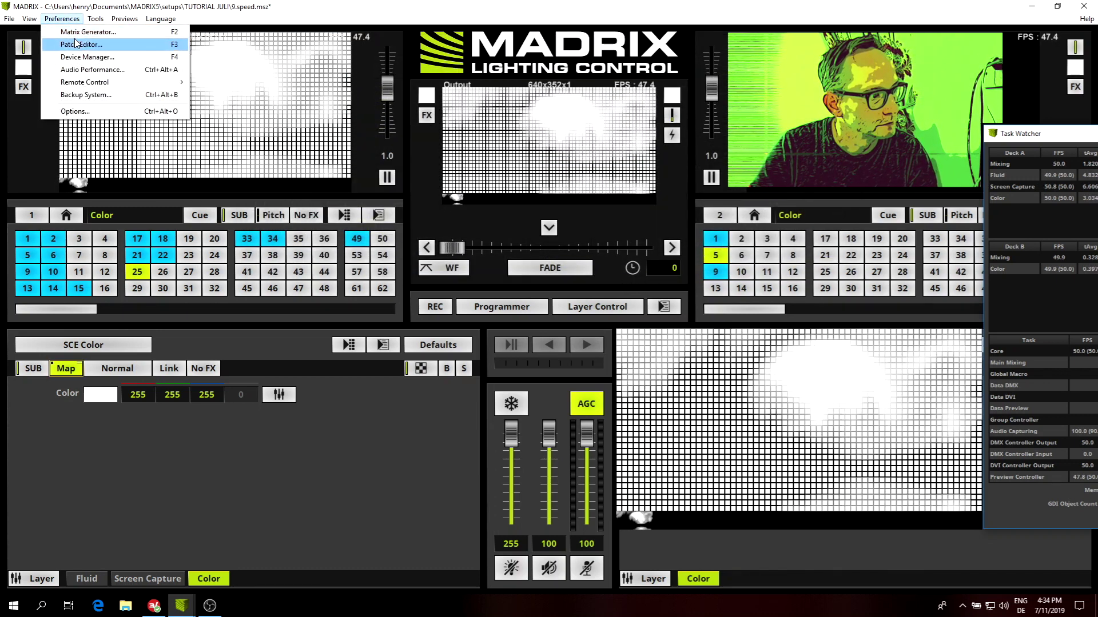
click(103, 370)
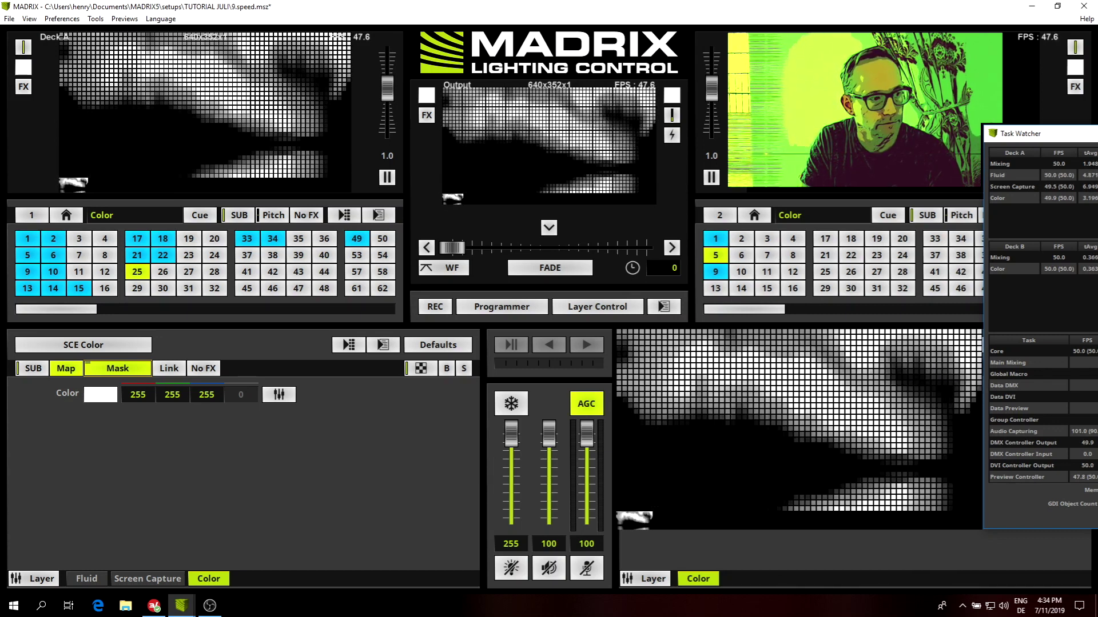
- Try red, green and blue as Deck A's color filter, ending on blue
click(23, 68)
click(35, 84)
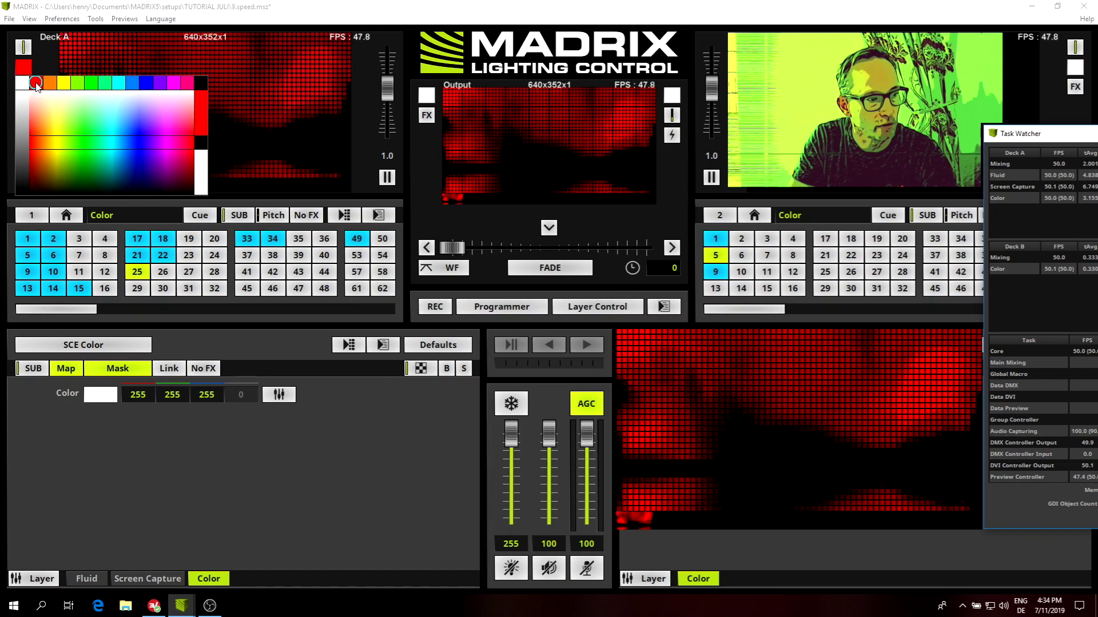
click(91, 84)
click(138, 84)
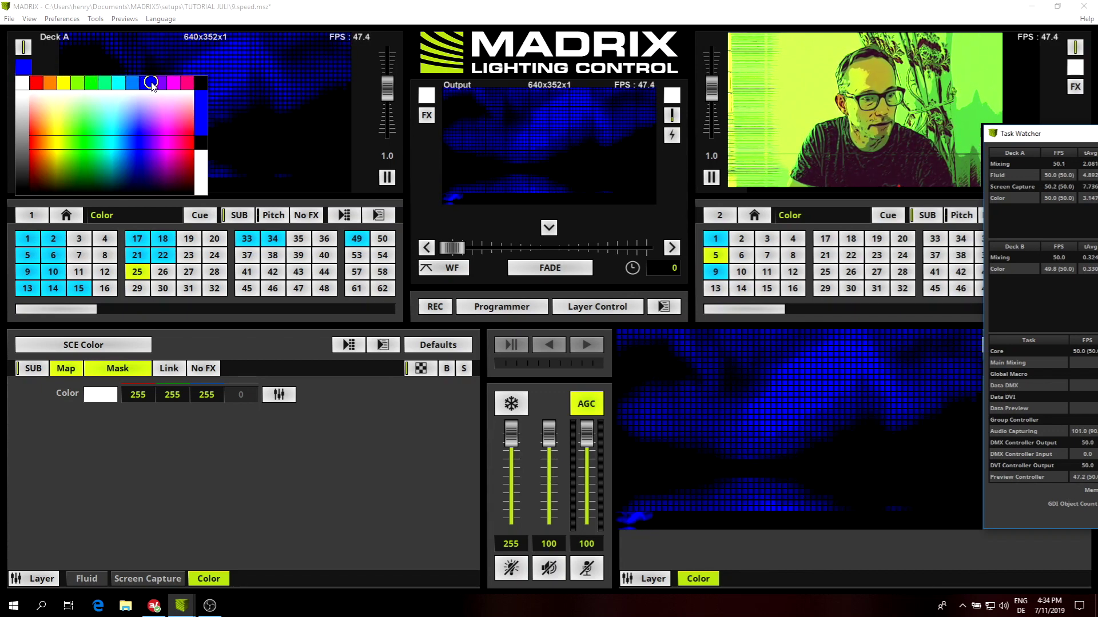
- Try several other hues such as pink and cyan as Deck A's color filter, then reset the filter to white
click(107, 84)
click(172, 83)
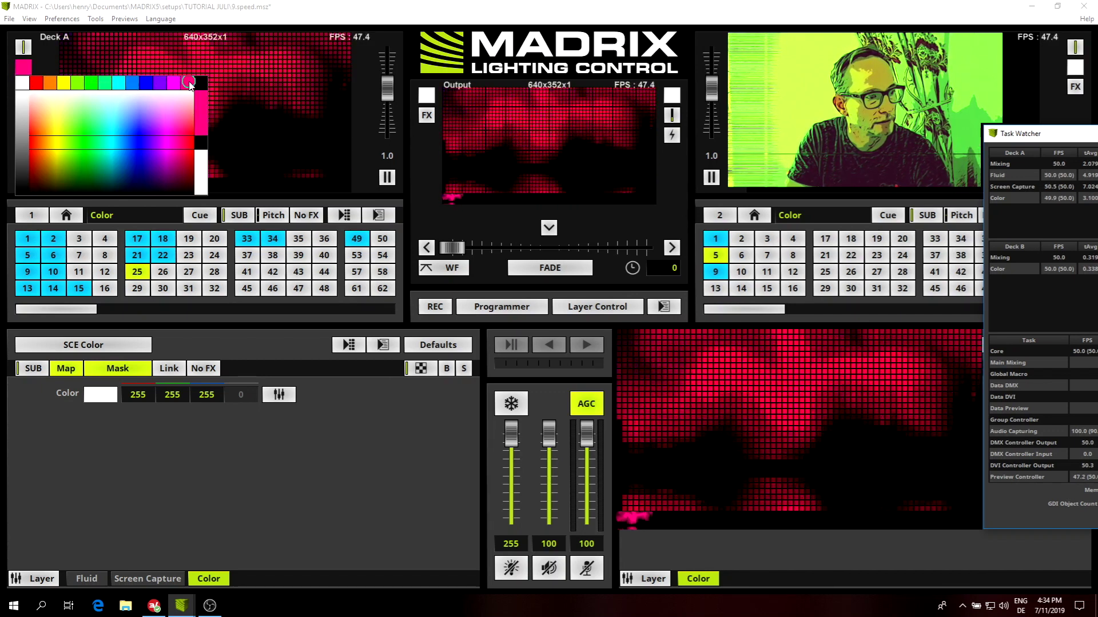
mouse_move(164, 135)
mouse_down()
mouse_move(164, 146)
mouse_move(67, 147)
mouse_move(35, 171)
mouse_move(110, 194)
mouse_move(67, 142)
mouse_move(76, 101)
mouse_move(106, 100)
mouse_up()
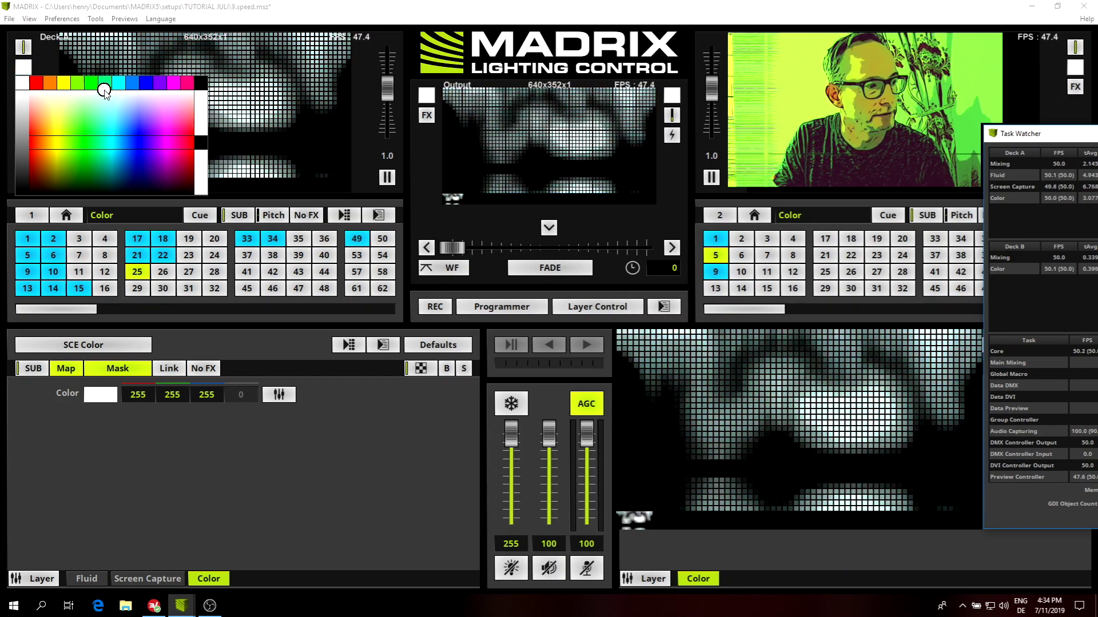
click(88, 84)
mouse_move(88, 84)
mouse_down()
mouse_move(189, 84)
mouse_move(111, 148)
mouse_up()
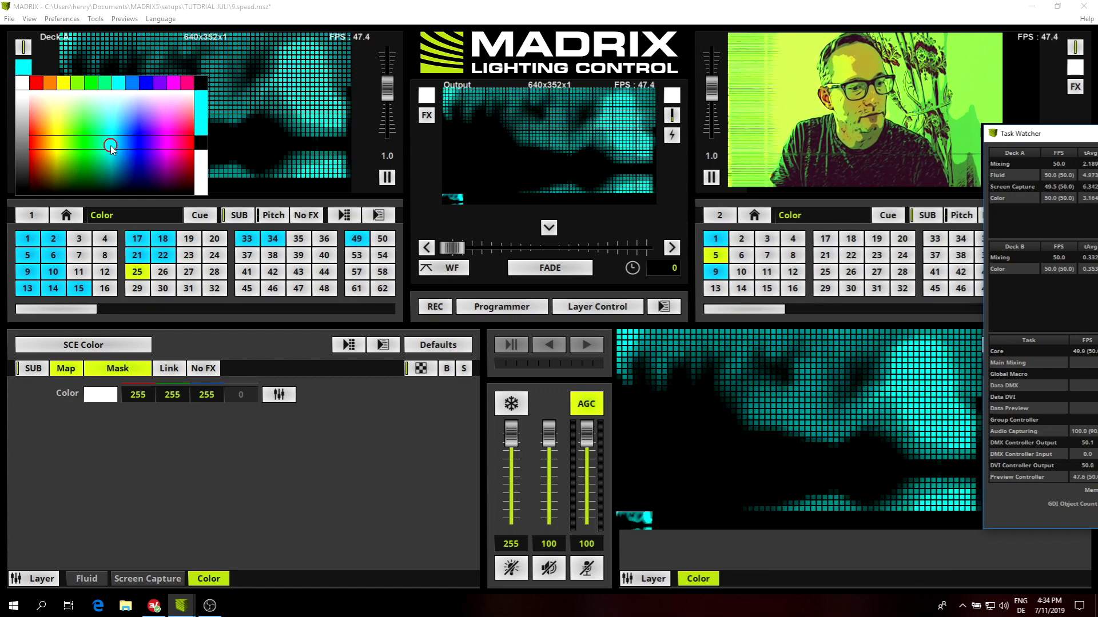
click(21, 84)
click(36, 84)
click(22, 85)
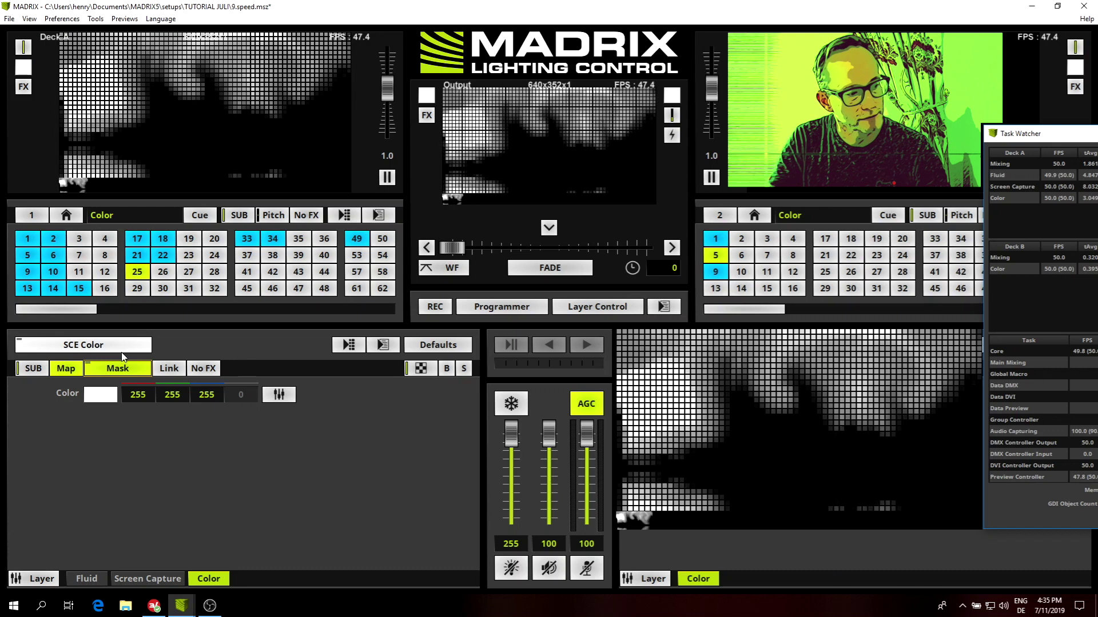
- Change the Color mask layer's effect to SCE Gradient and delete four gradient colors, keeping only red and yellow
click(111, 346)
mouse_move(115, 364)
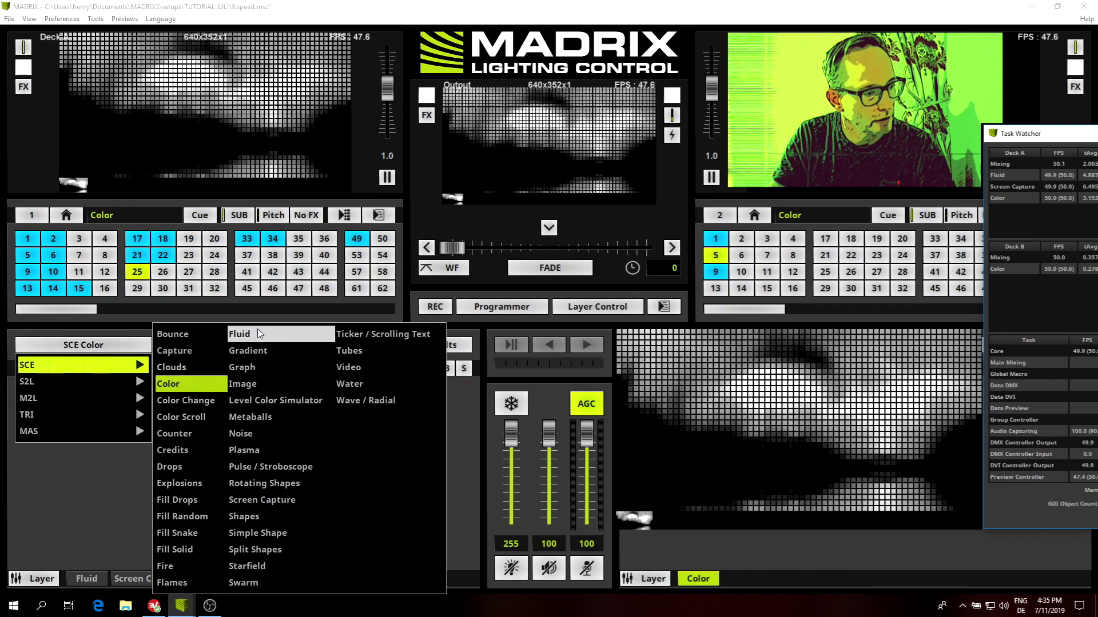
click(271, 351)
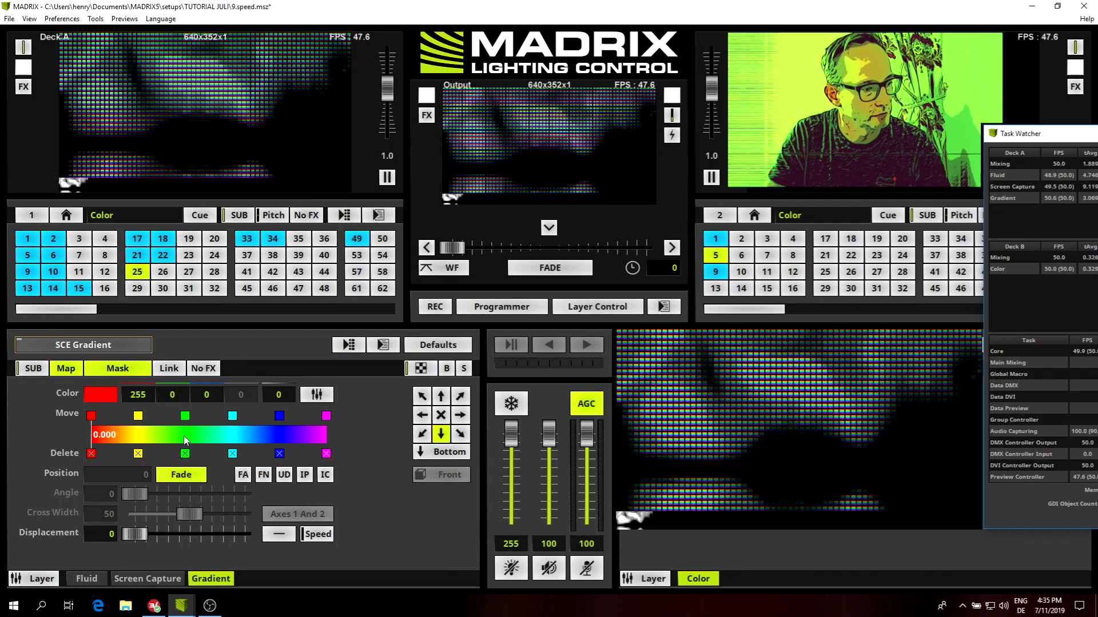
click(326, 454)
click(326, 454)
click(326, 454)
click(326, 454)
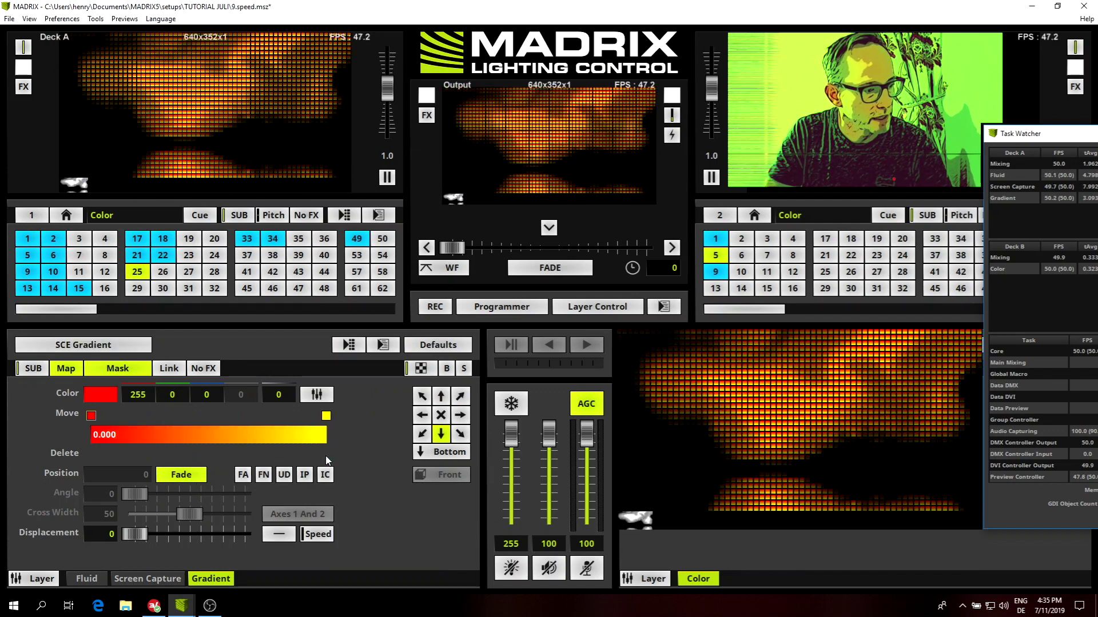
- Set the gradient's first color to white and its last color to black
click(111, 397)
click(114, 417)
click(326, 415)
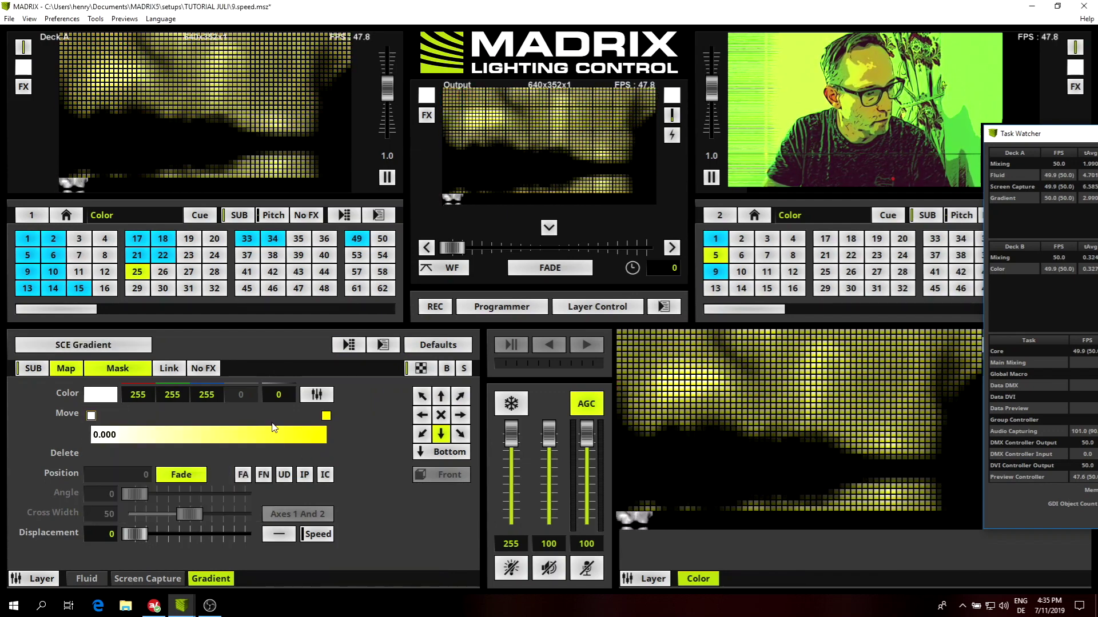
click(100, 394)
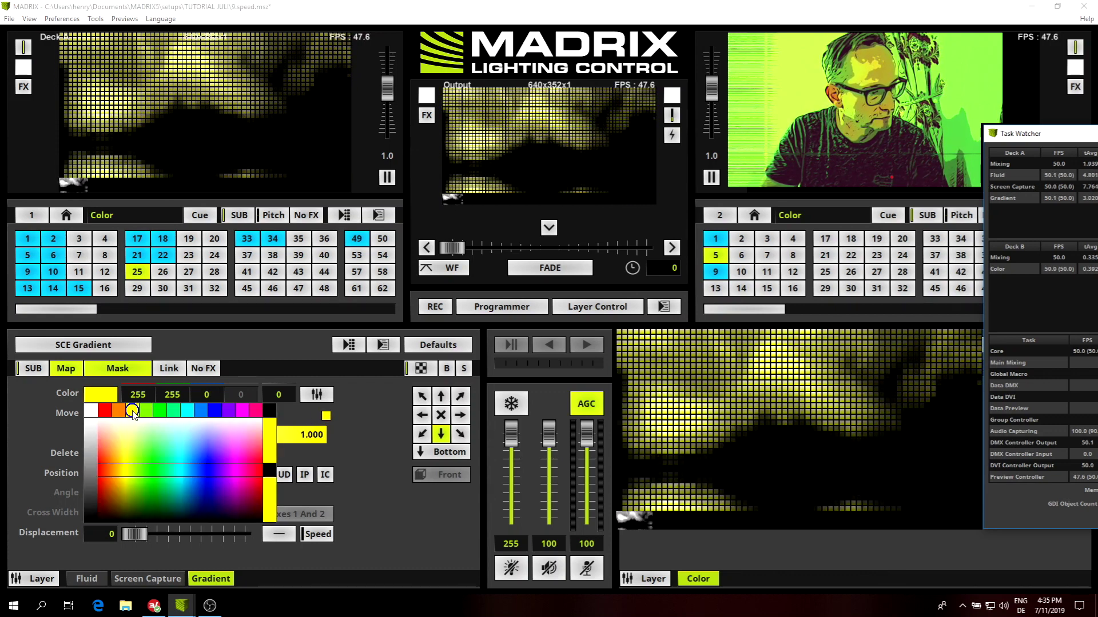
drag(128, 448, 108, 543)
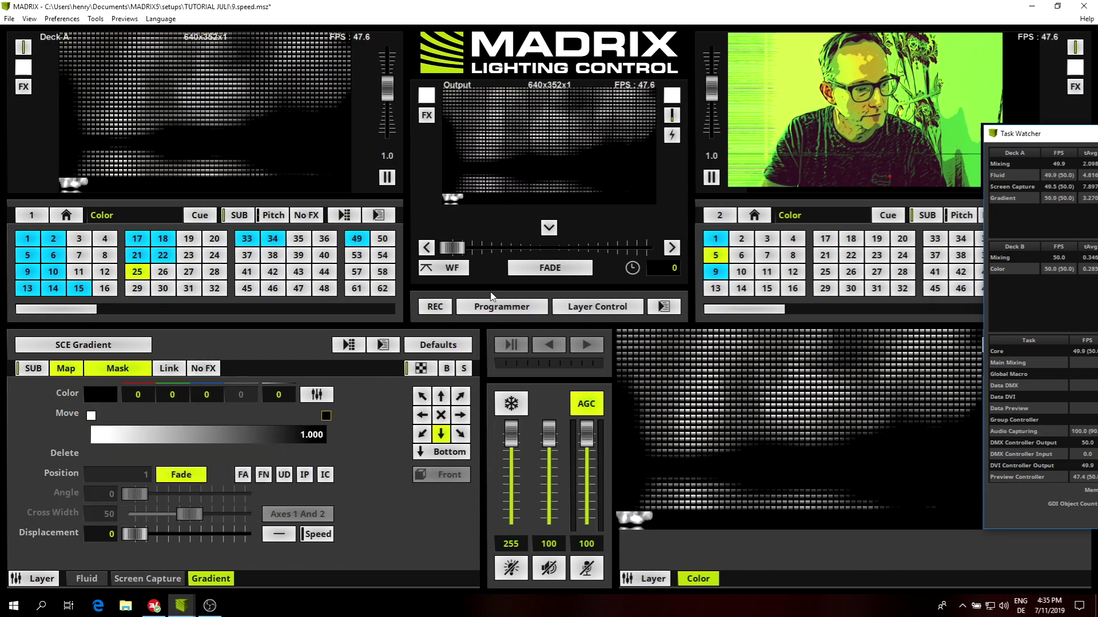
- Set the gradient's direction to the 2D shape Circle Explode
click(441, 454)
mouse_move(472, 489)
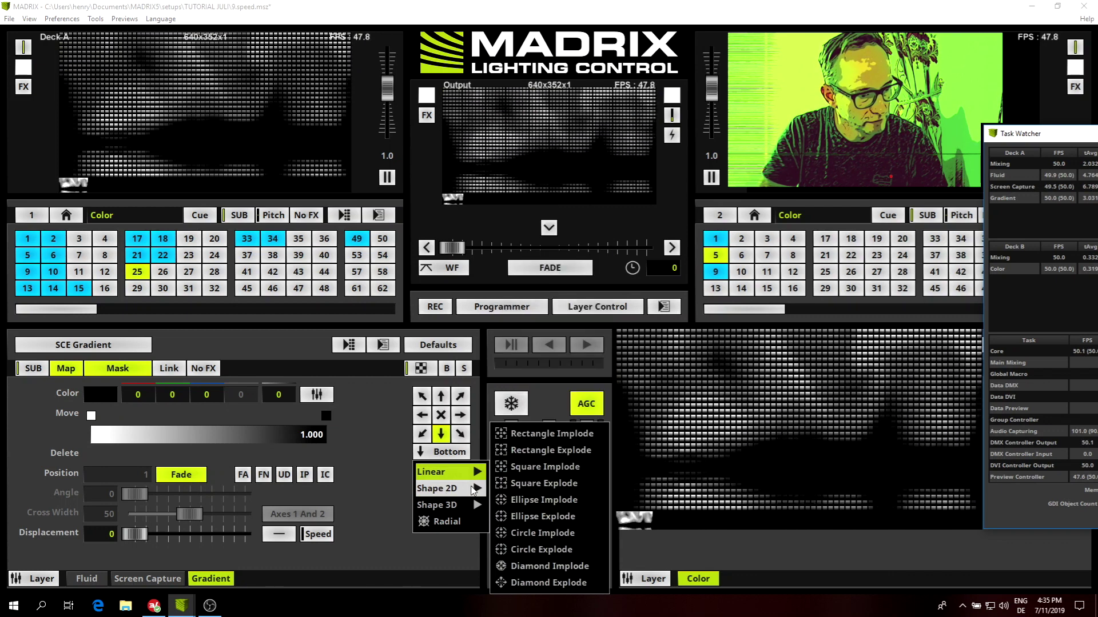
click(541, 550)
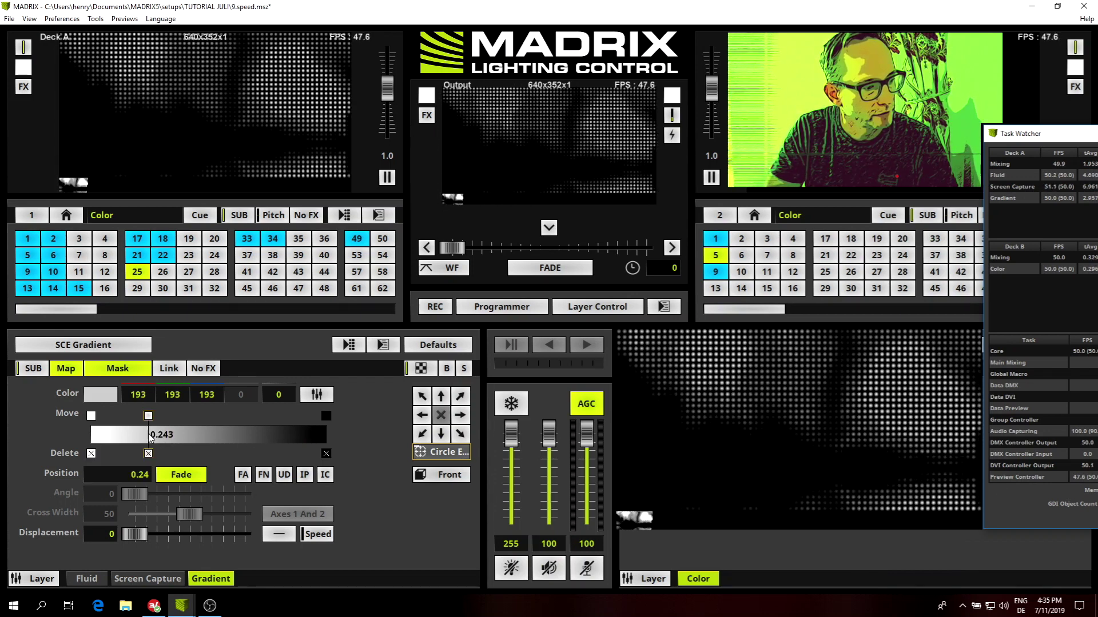
- Make the gradient's added middle color white and move it to position 0.84
click(91, 416)
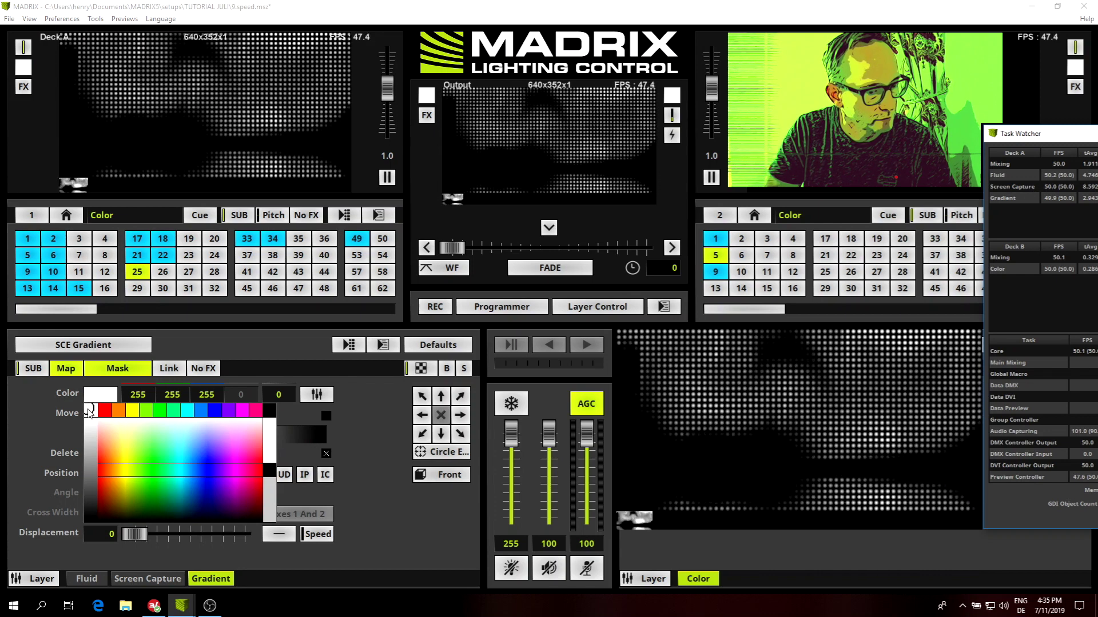
click(90, 411)
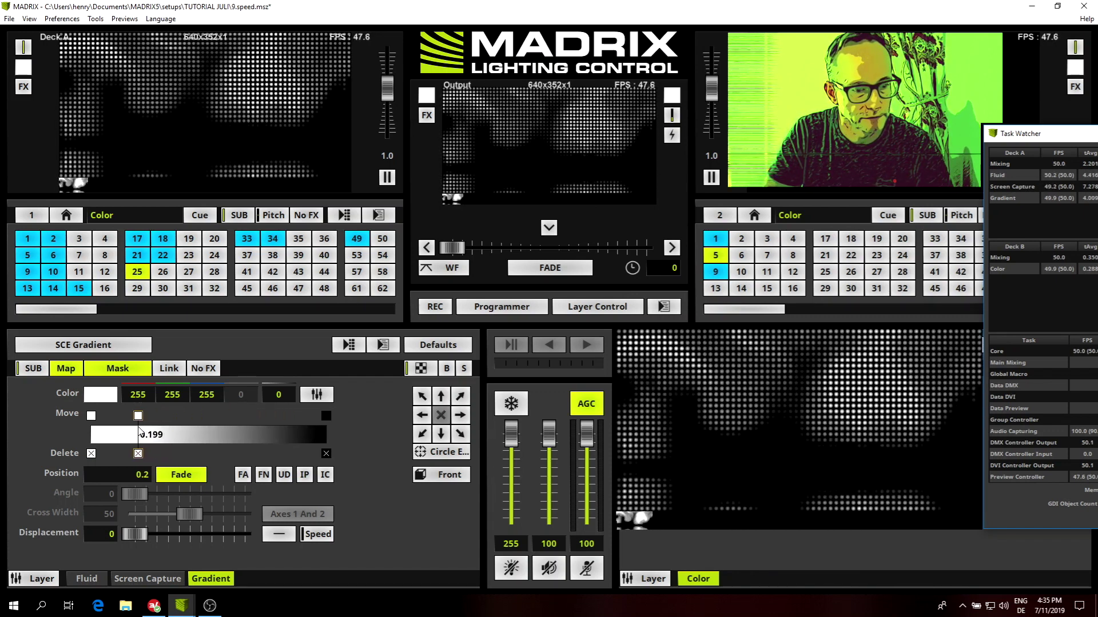
drag(139, 432, 230, 430)
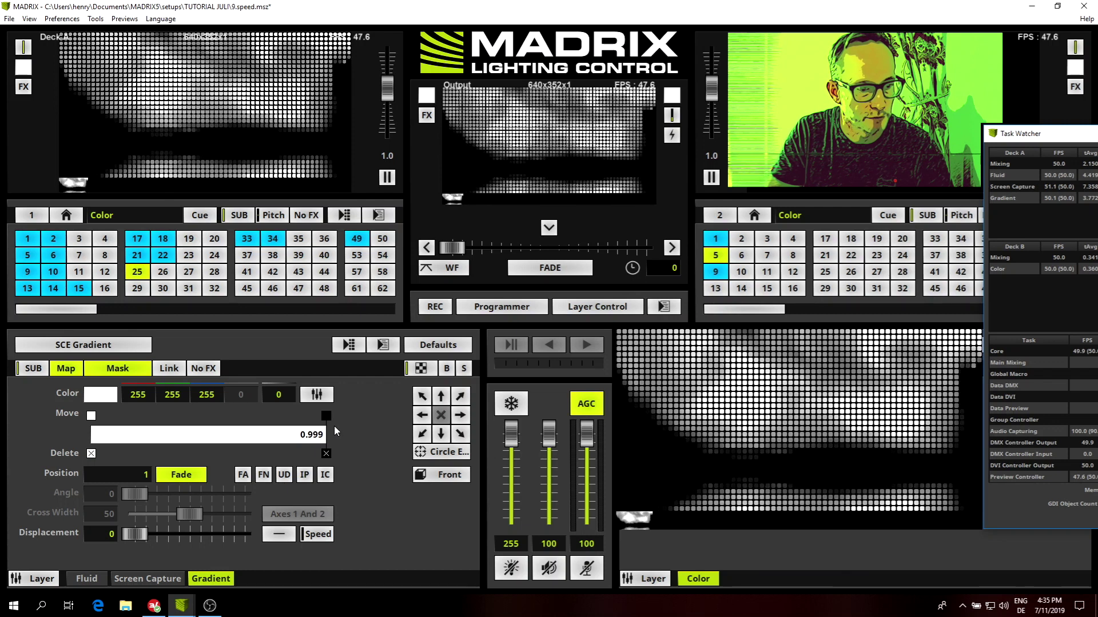
click(318, 433)
drag(289, 433, 291, 433)
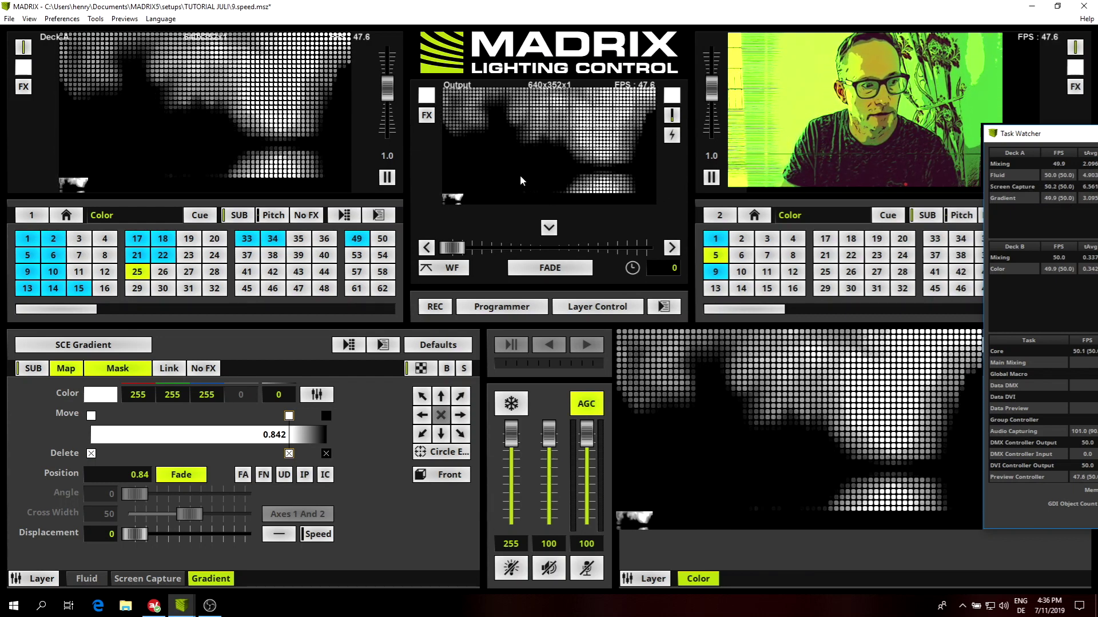
mouse_move(388, 87)
mouse_down()
mouse_move(391, 117)
mouse_move(393, 88)
mouse_move(388, 96)
mouse_up()
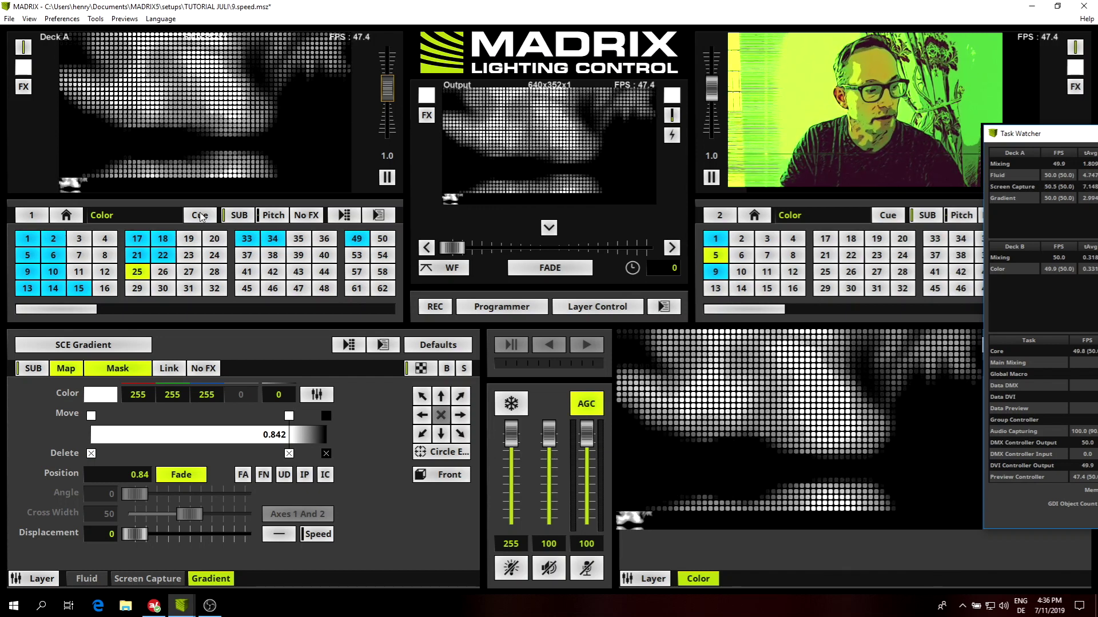
- Add a new layer after the Gradient layer and set its effect to SCE Ticker / Scrolling Text
right_click(222, 578)
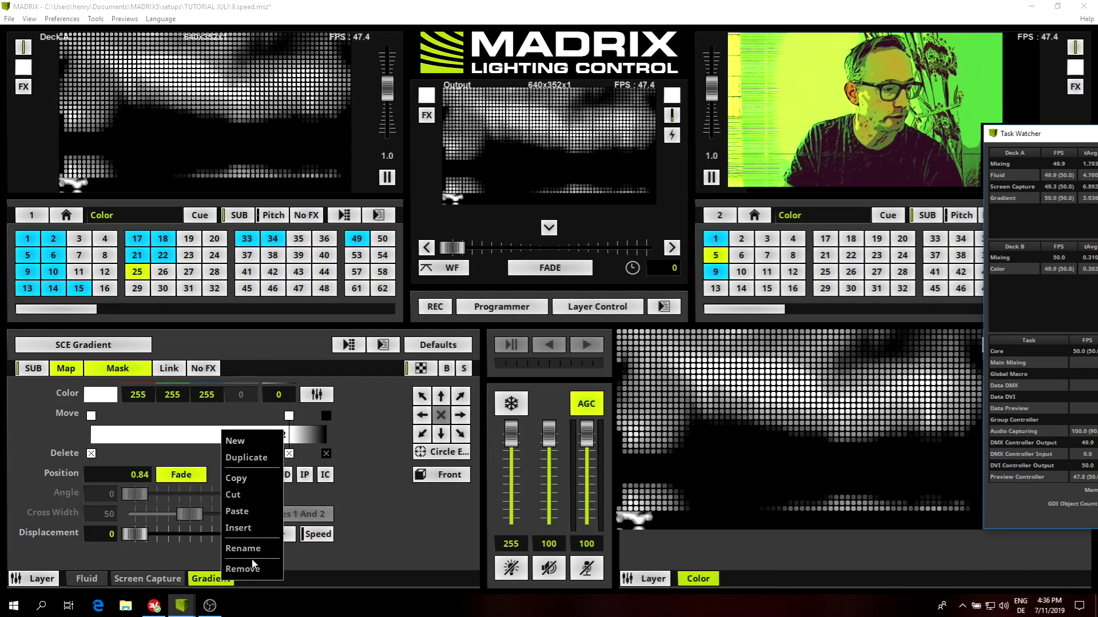
click(241, 438)
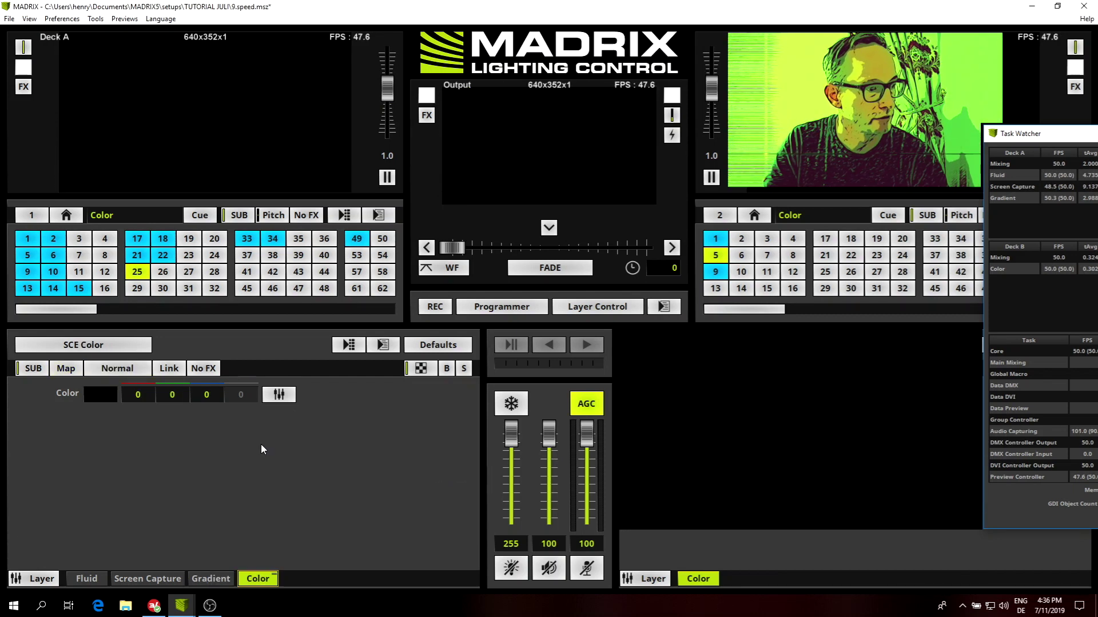
click(135, 350)
mouse_move(112, 365)
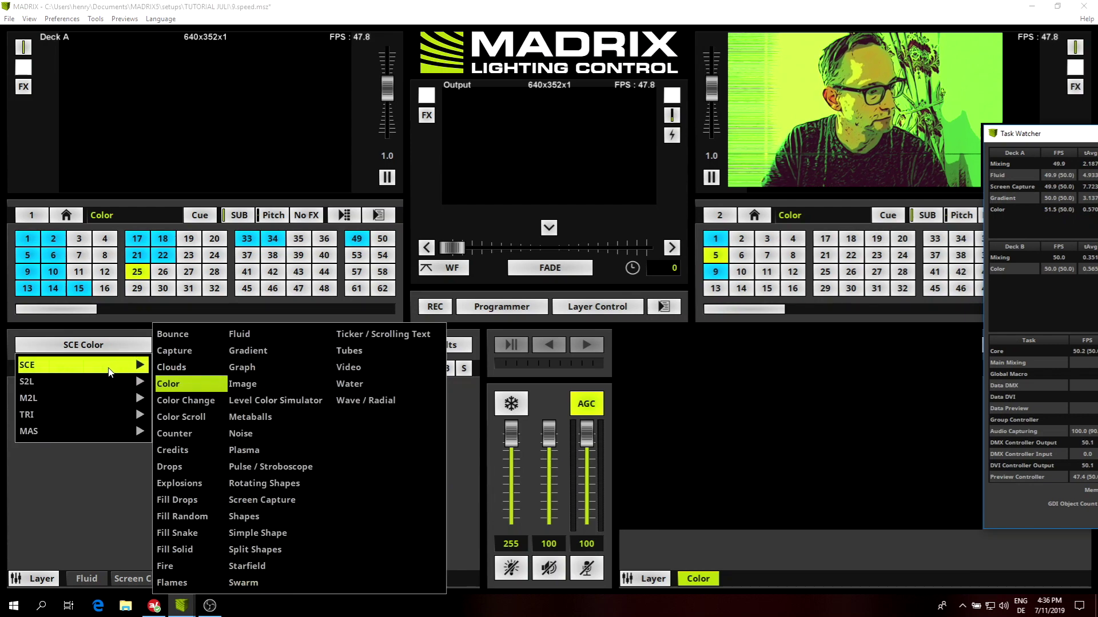
click(383, 334)
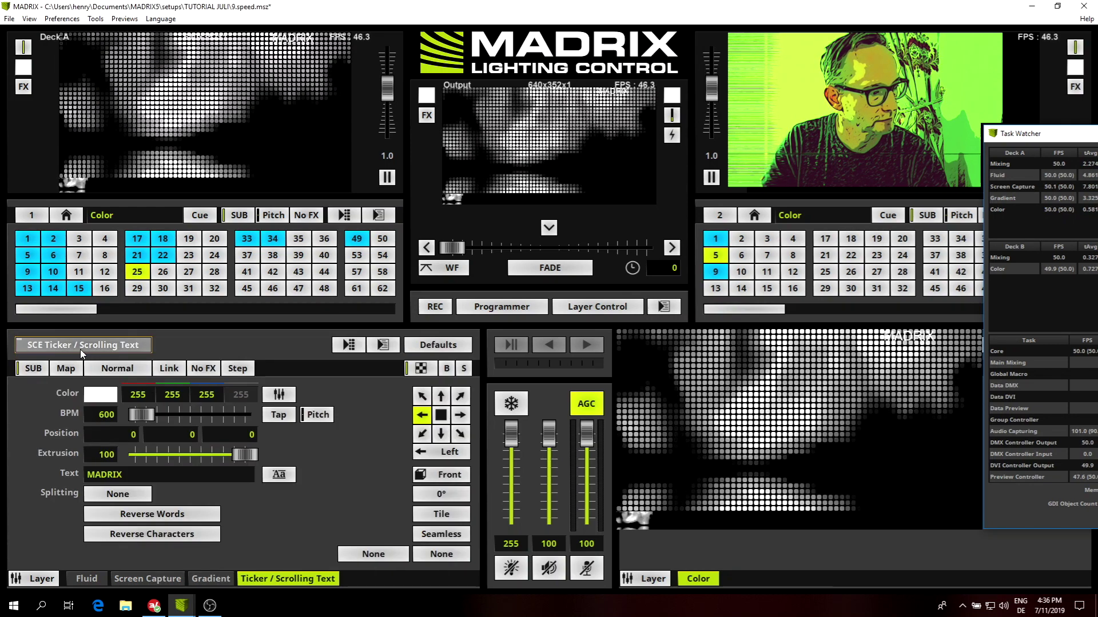
- Apply the DJ BOOTH mapping preset to the Ticker / Scrolling Text layer and close its map settings
click(70, 371)
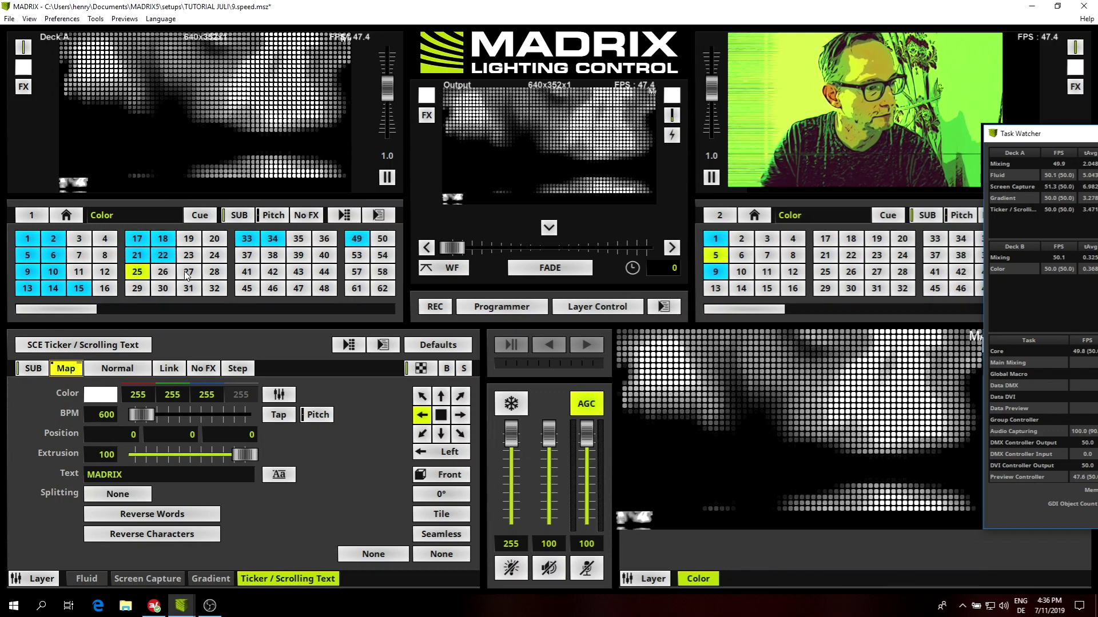
right_click(69, 369)
click(443, 215)
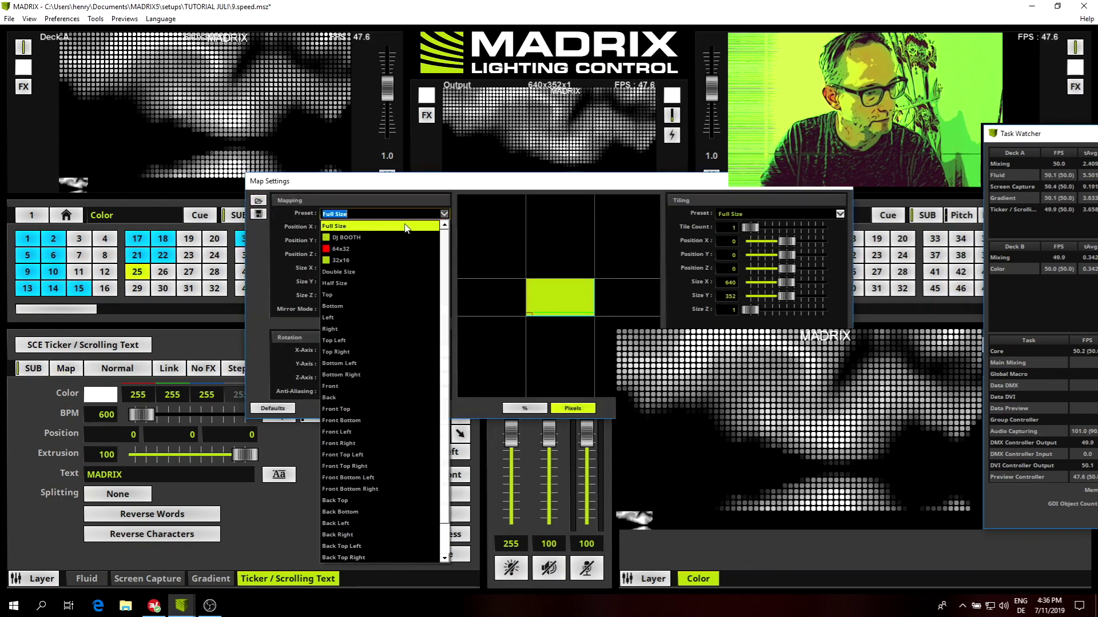
click(376, 237)
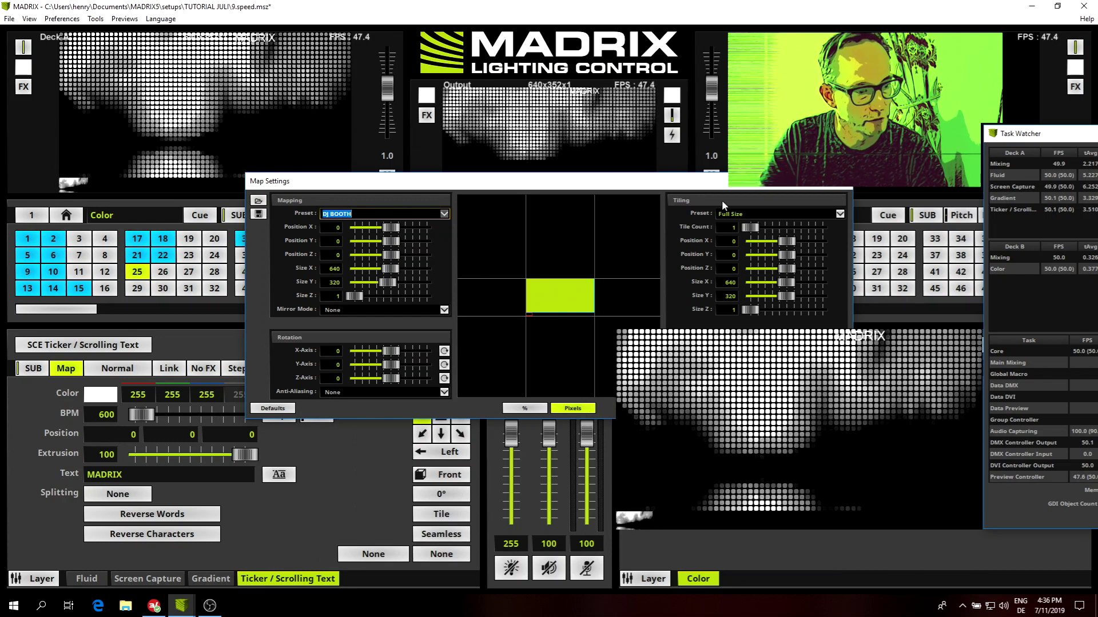
click(852, 190)
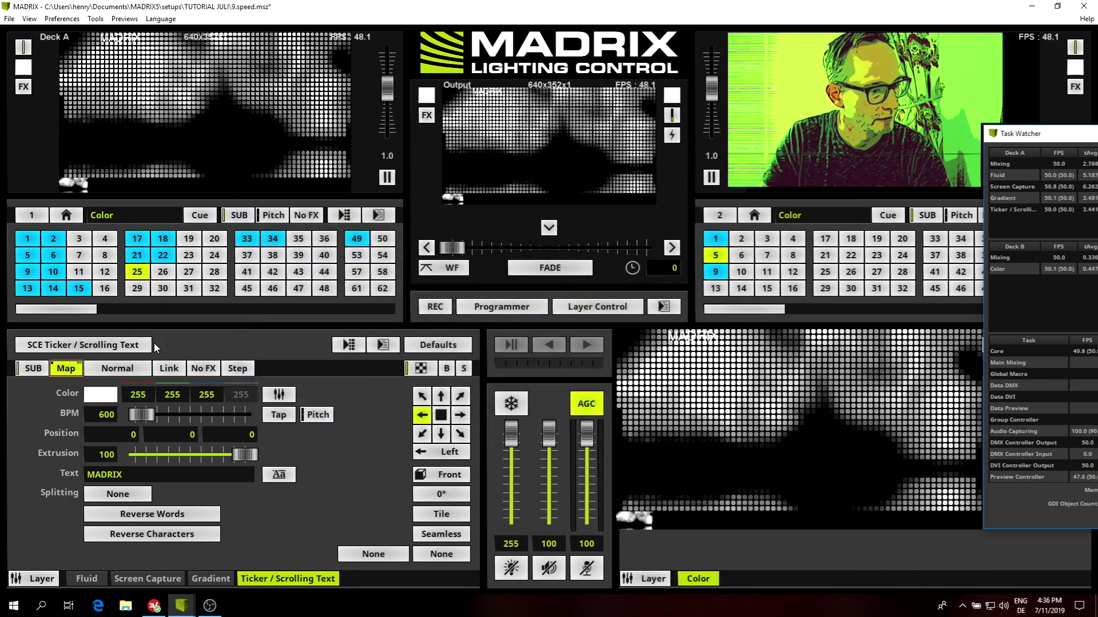
- Set the ticker's BPM to 200 and its text font to Arial Black, size 72
click(277, 475)
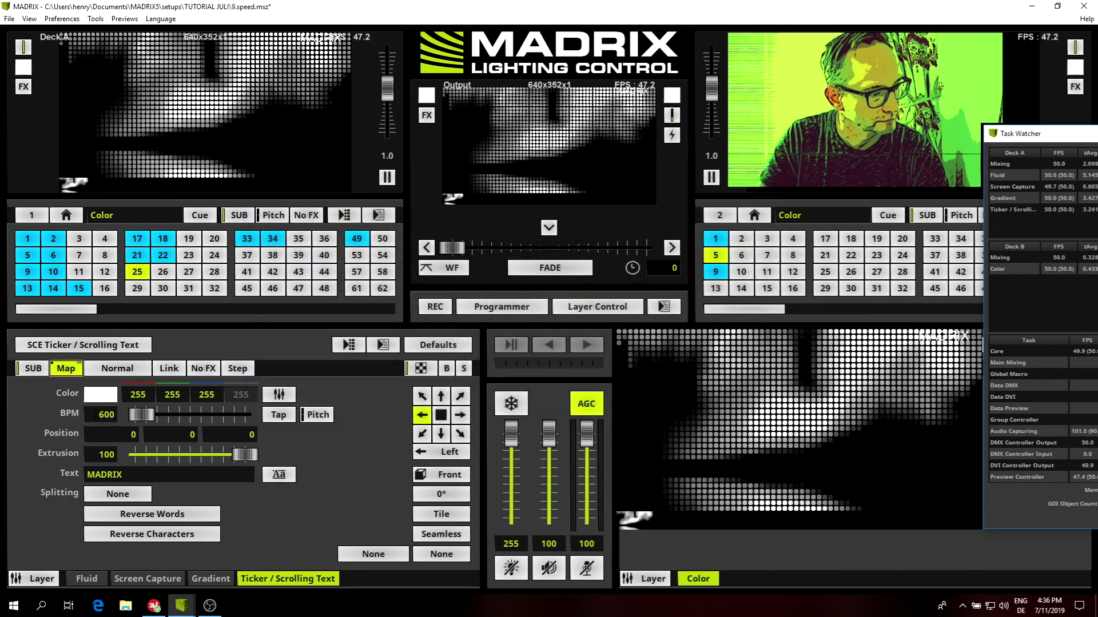
text(20)
key(Return)
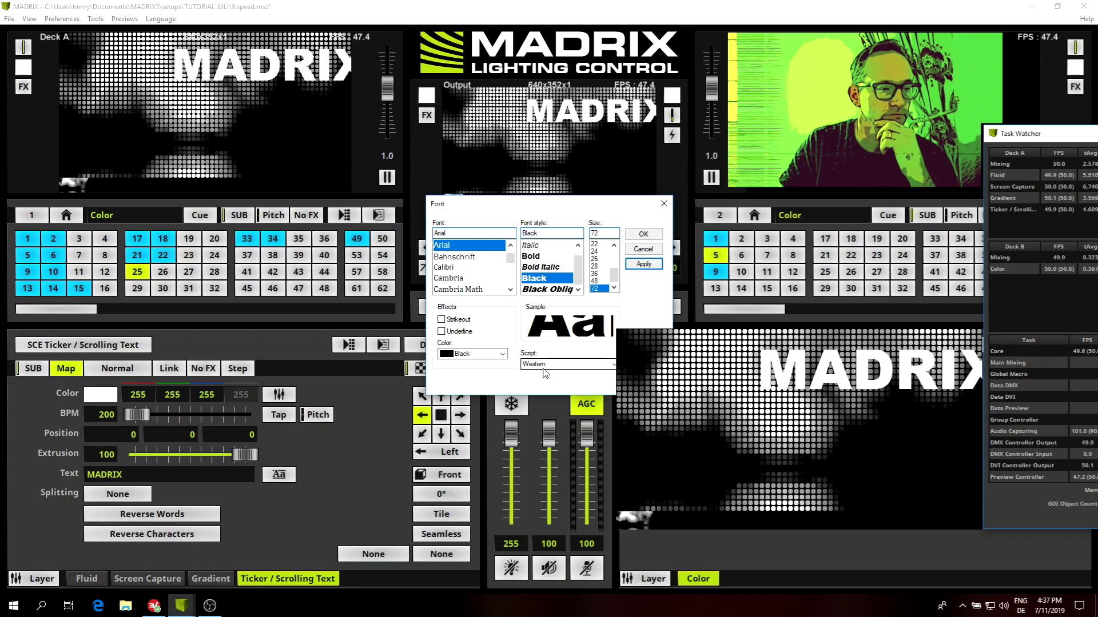
click(630, 249)
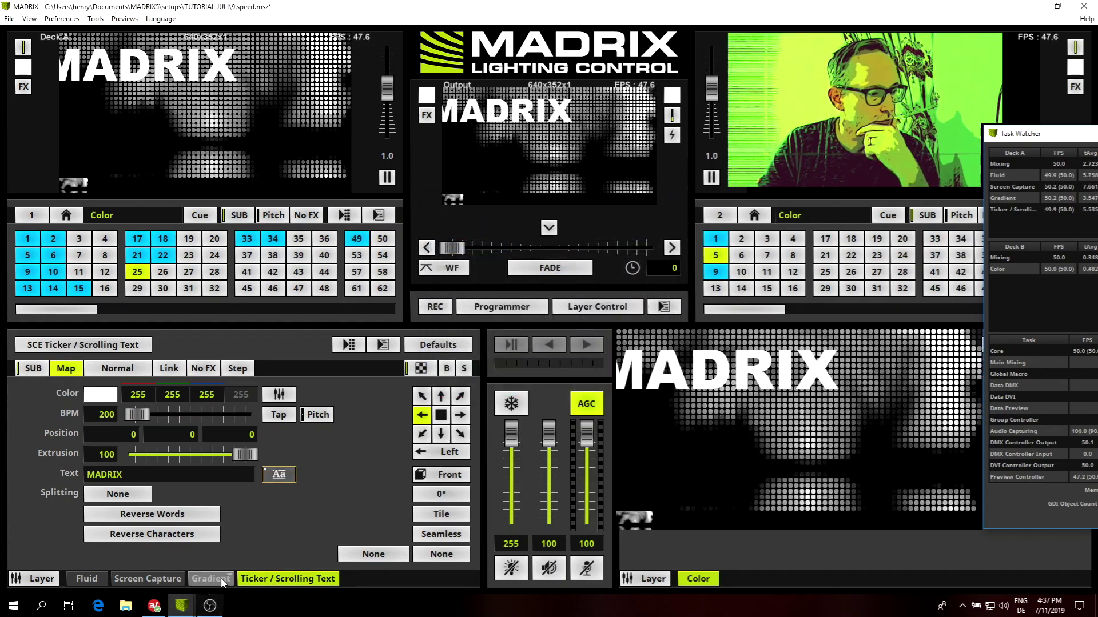
- Duplicate the Gradient mask layer and change the copy's effect to SCE Color
click(210, 578)
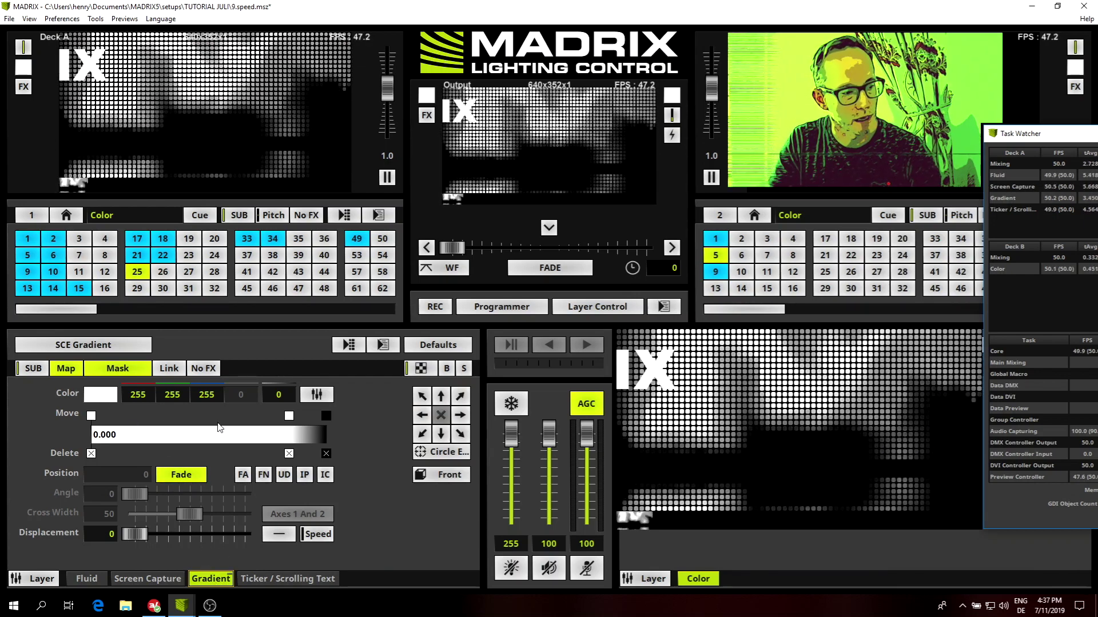
right_click(210, 580)
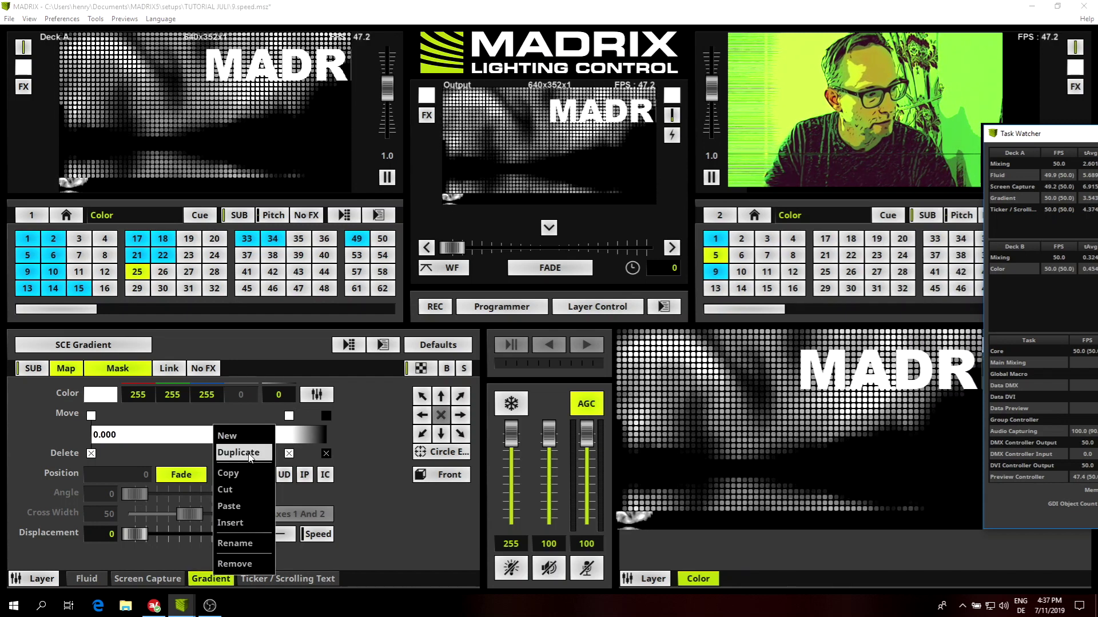
click(249, 456)
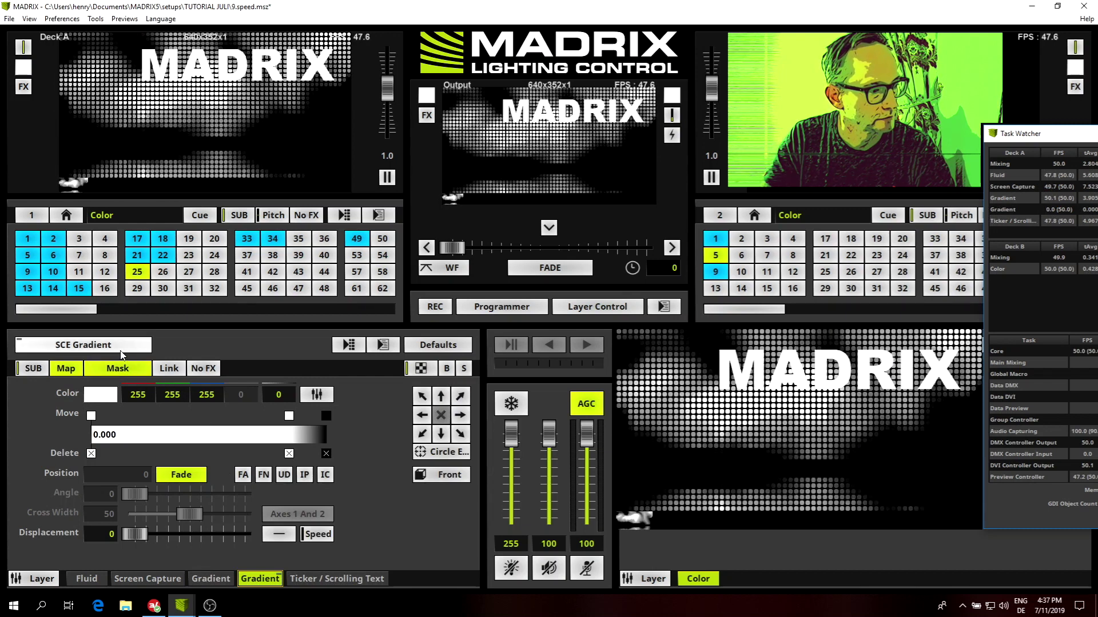
click(121, 352)
mouse_move(96, 369)
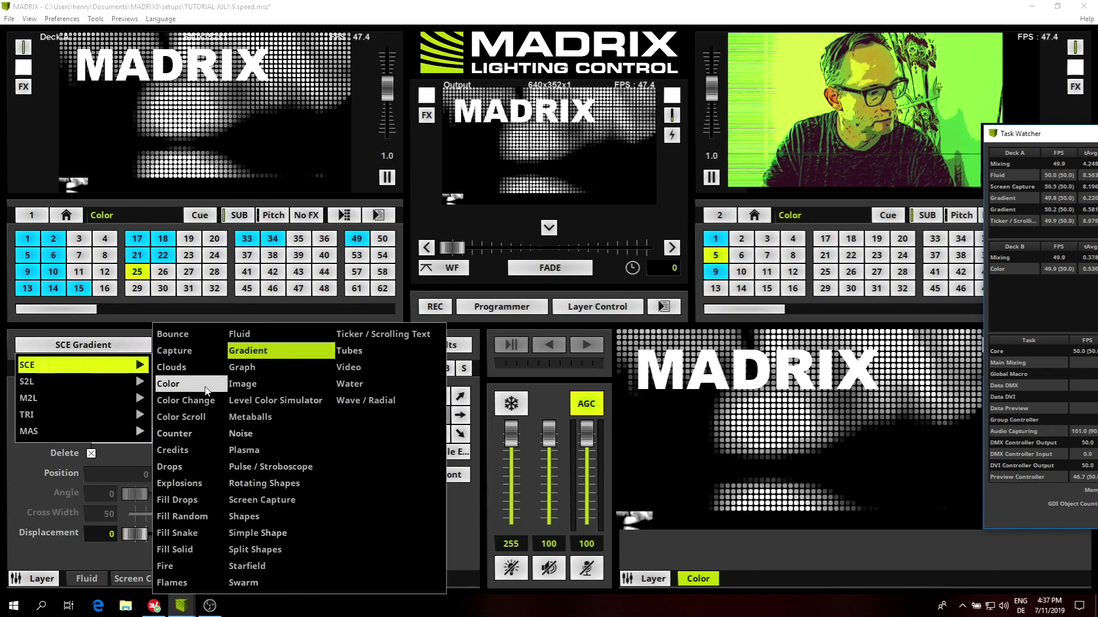
click(168, 384)
- Give the duplicated Color mask layer a yellow-green color with red 200, green 255 and blue 0
drag(95, 503, 141, 462)
click(147, 411)
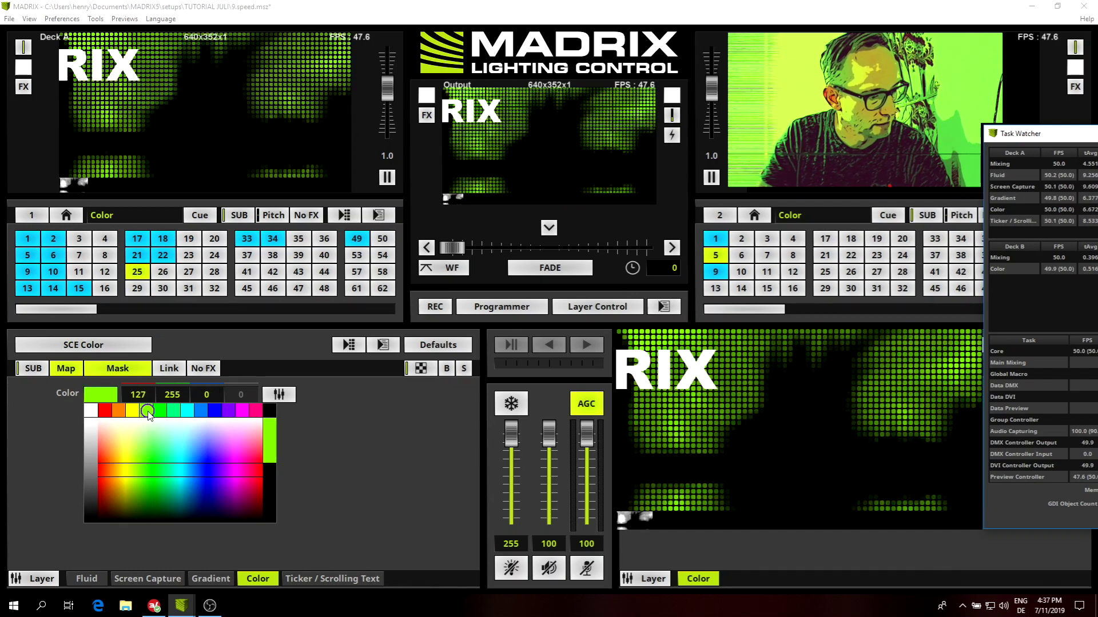
click(105, 400)
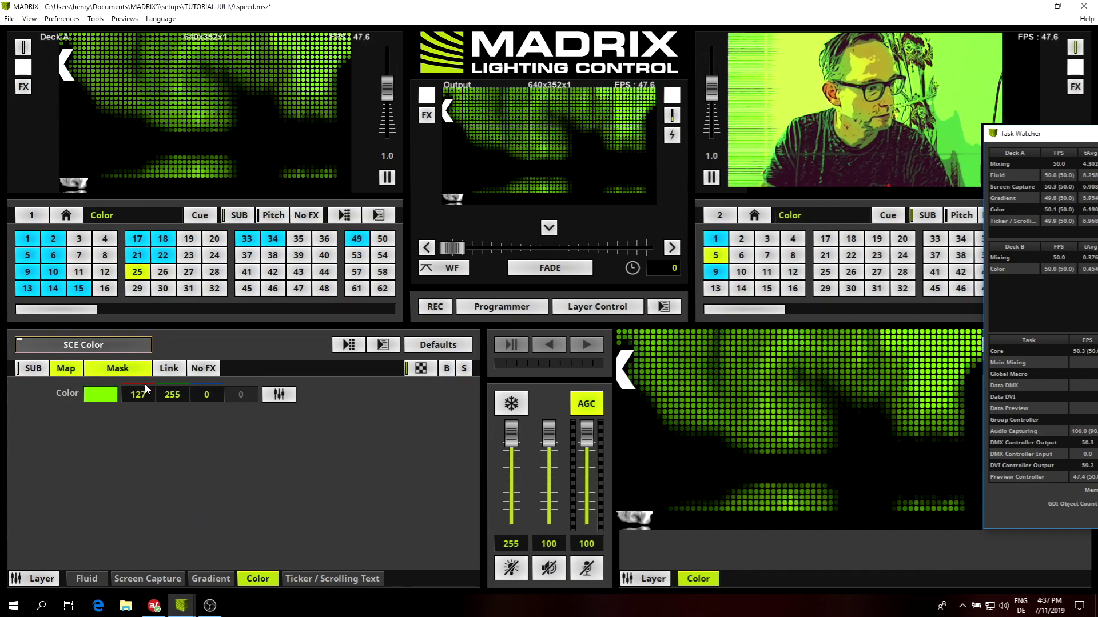
click(142, 394)
text(200)
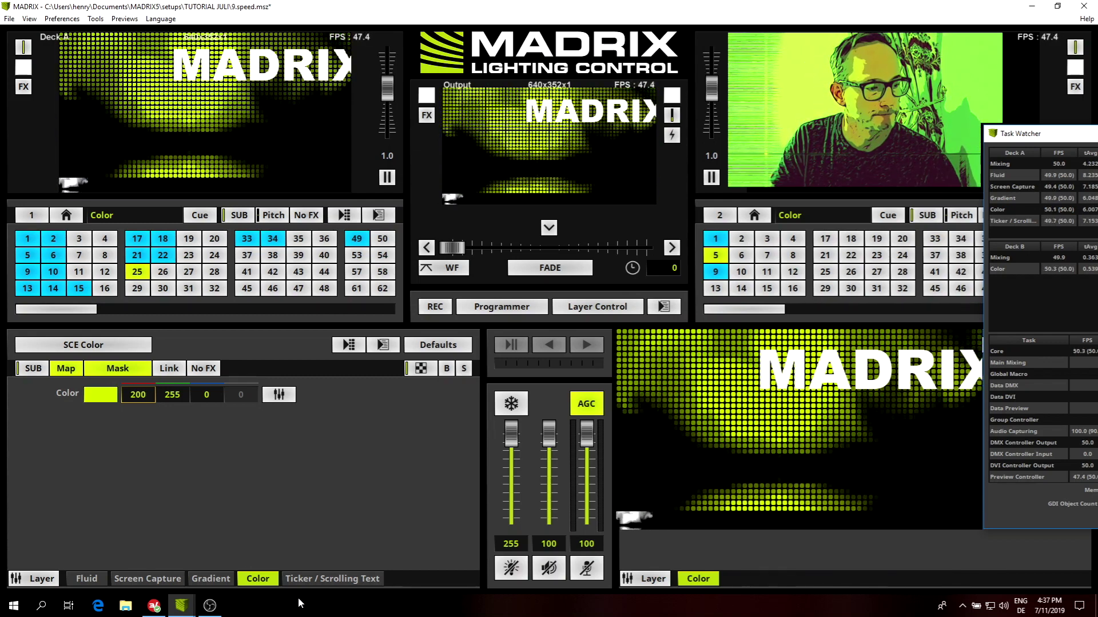
- Open the Ticker / Scrolling Text layer's map settings and set the tiling Size Y to 160 pixels
click(341, 578)
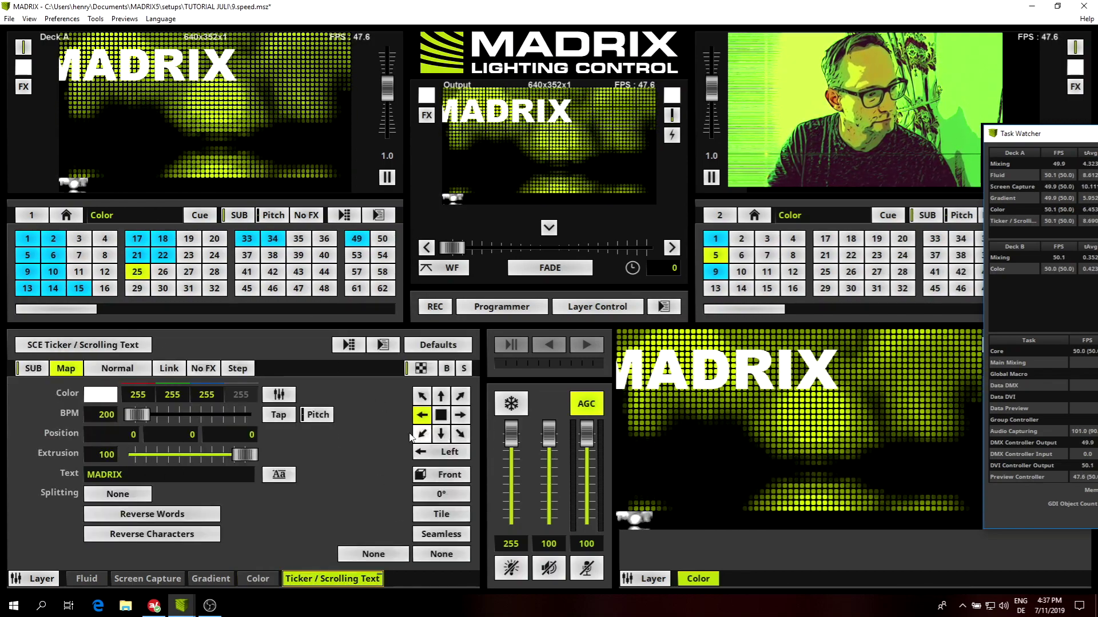
click(79, 374)
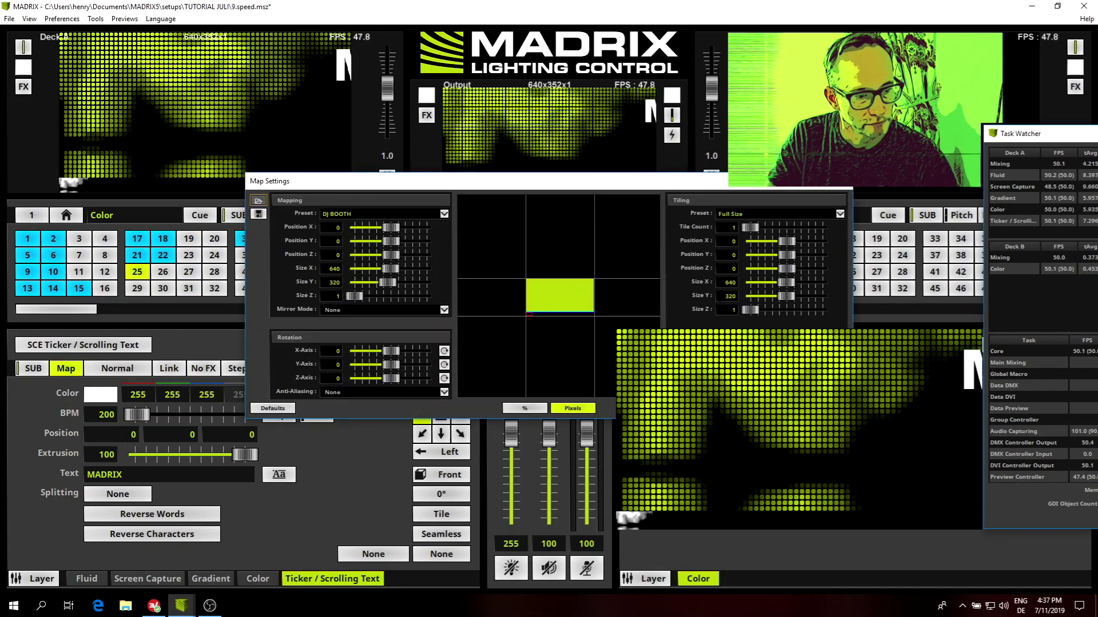
click(729, 296)
text(200)
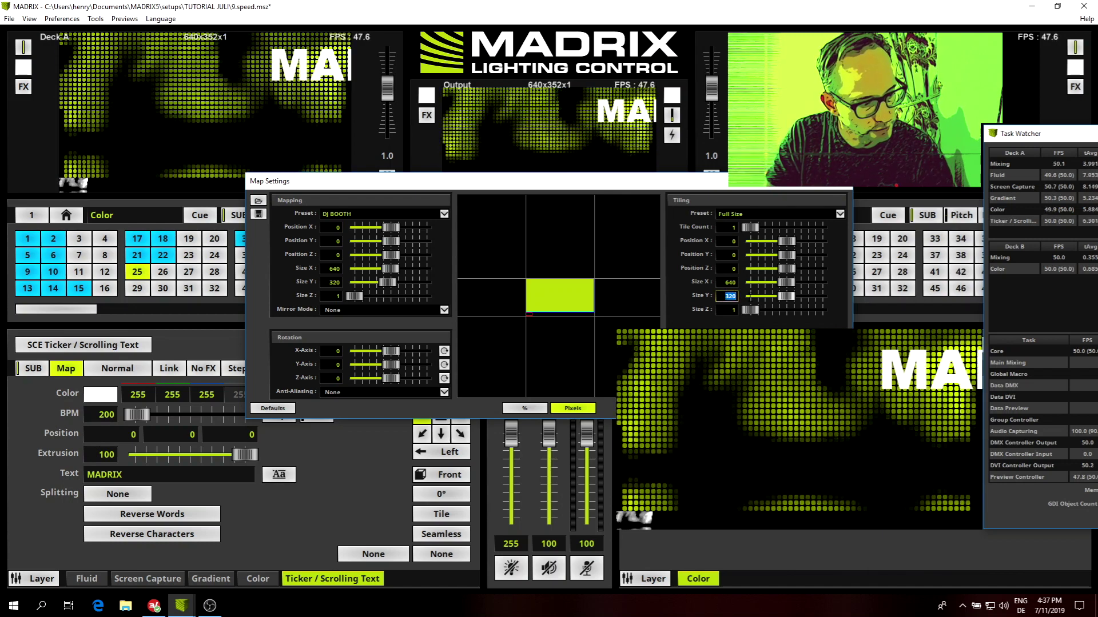
key(Return)
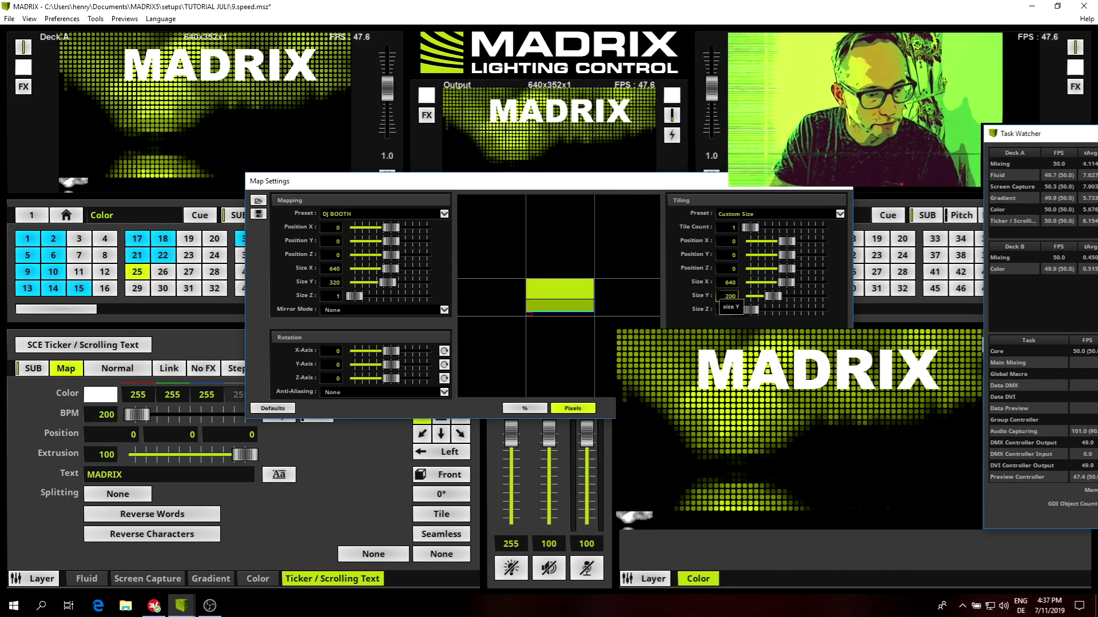
key(BackSpace)
key(BackSpace)
key(BackSpace)
text(1)
key(Return)
text(60)
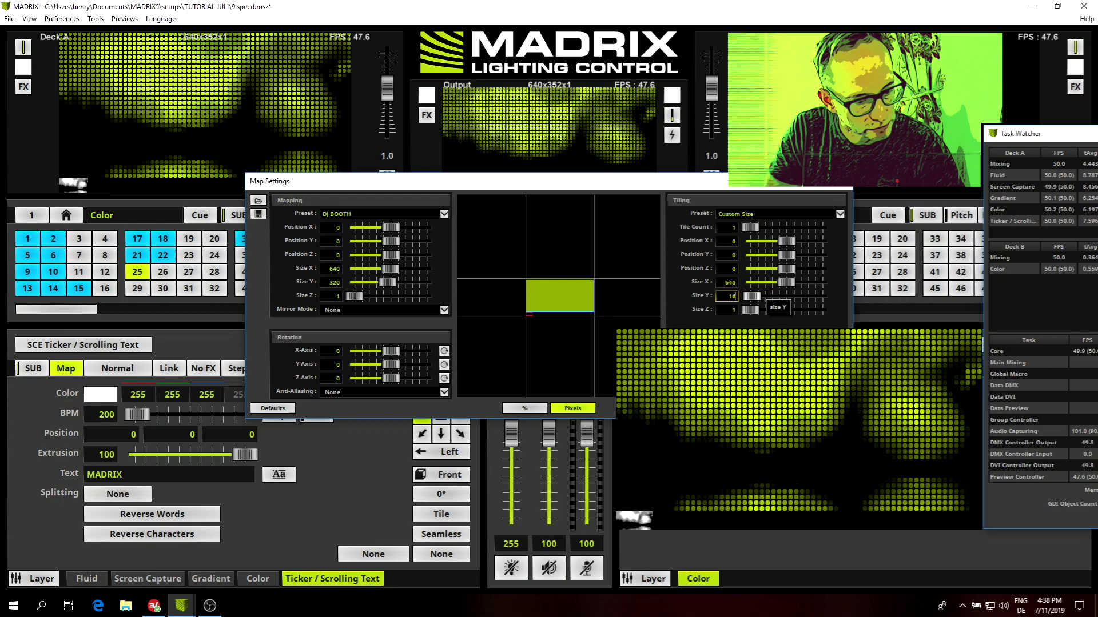
key(Return)
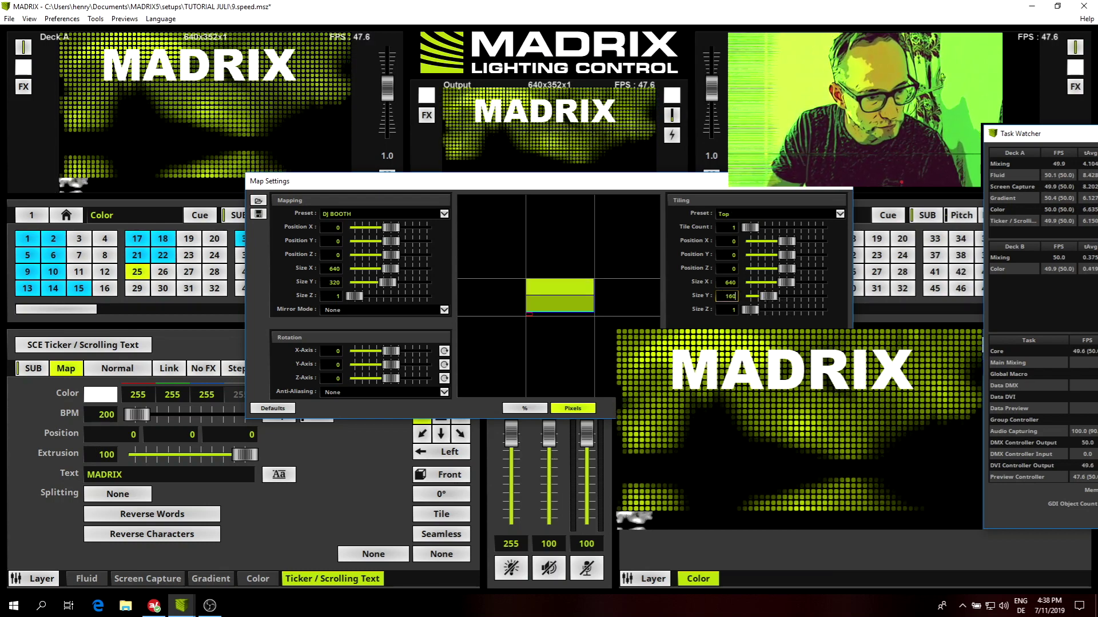
- Set the ticker's tile mode to Mirror V, trying Mirror H first, and close the map settings
drag(752, 186, 757, 94)
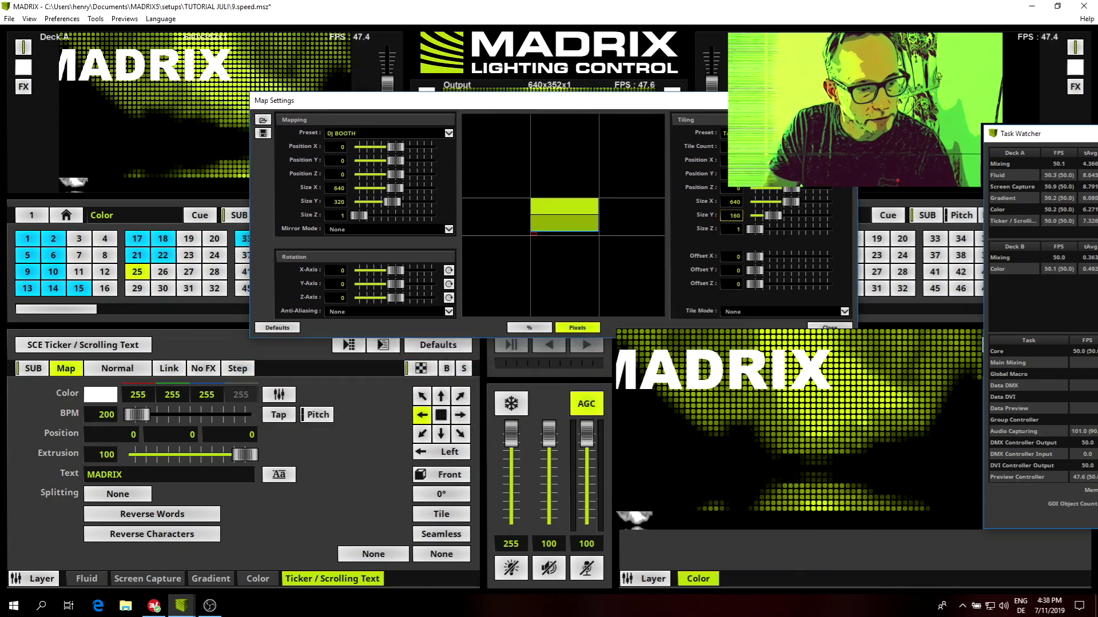
click(788, 296)
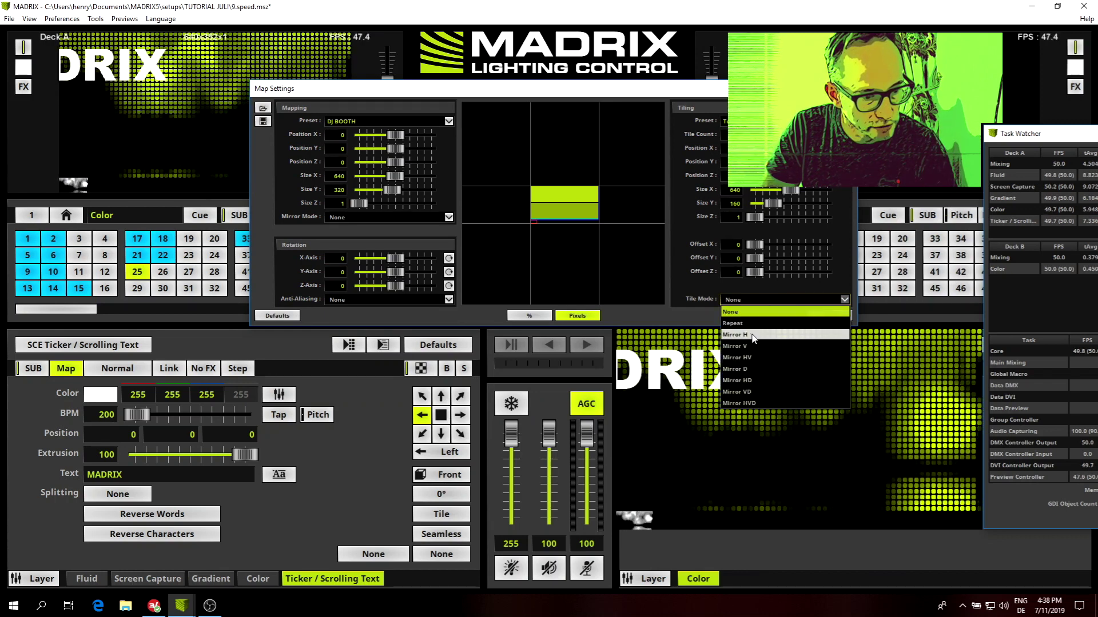
click(752, 335)
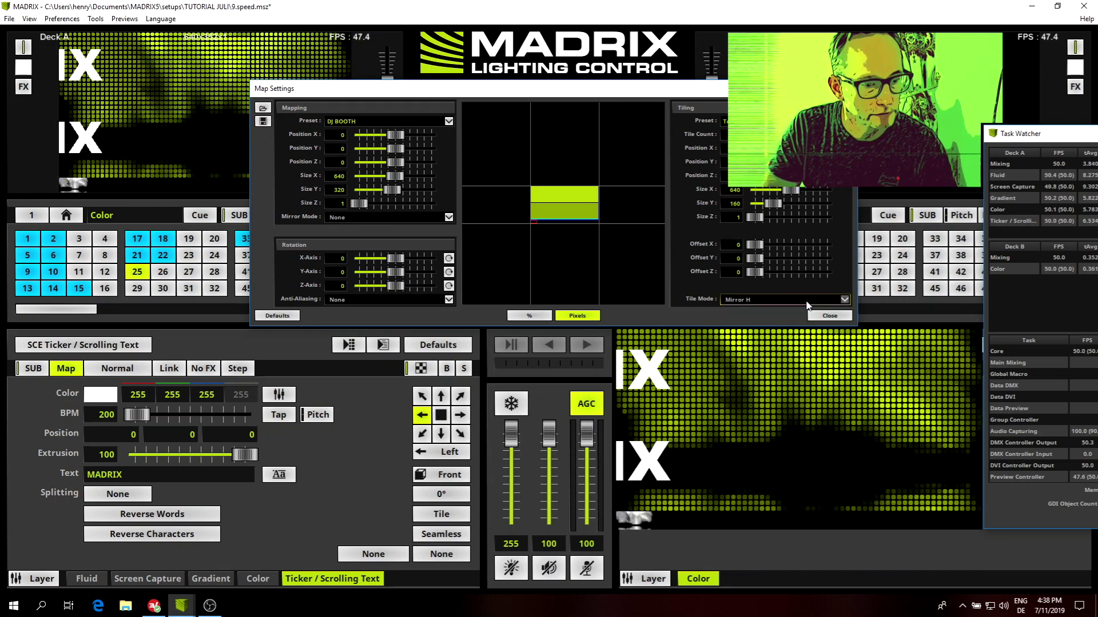
click(825, 304)
click(755, 342)
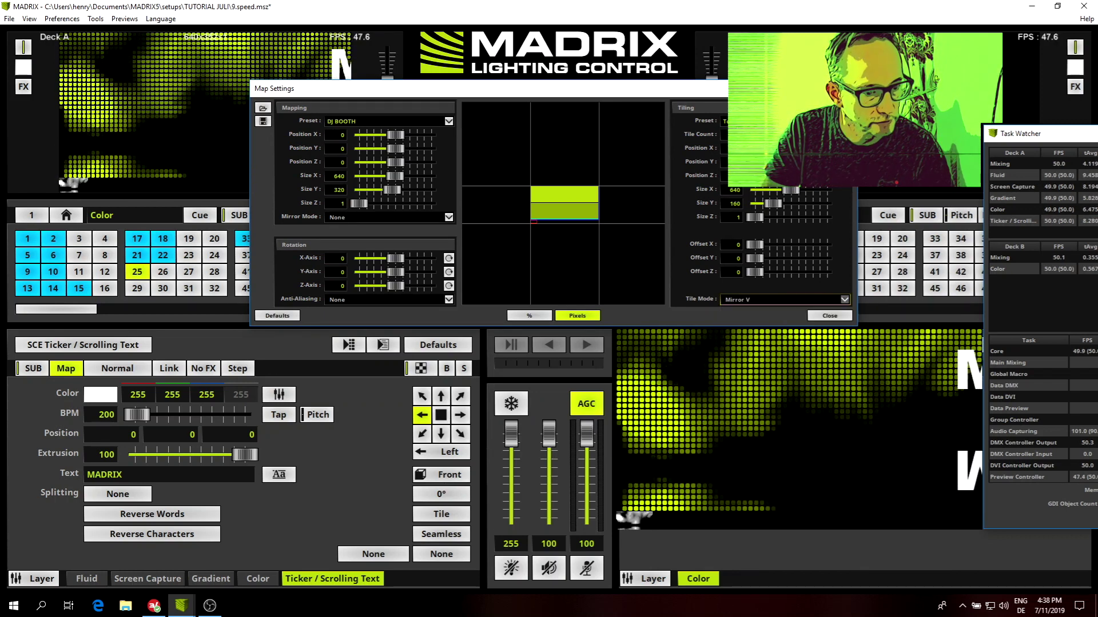
click(829, 316)
- Set the ticker text's vertical position to 31.2 to bring it closer to its mirrored copy
click(192, 435)
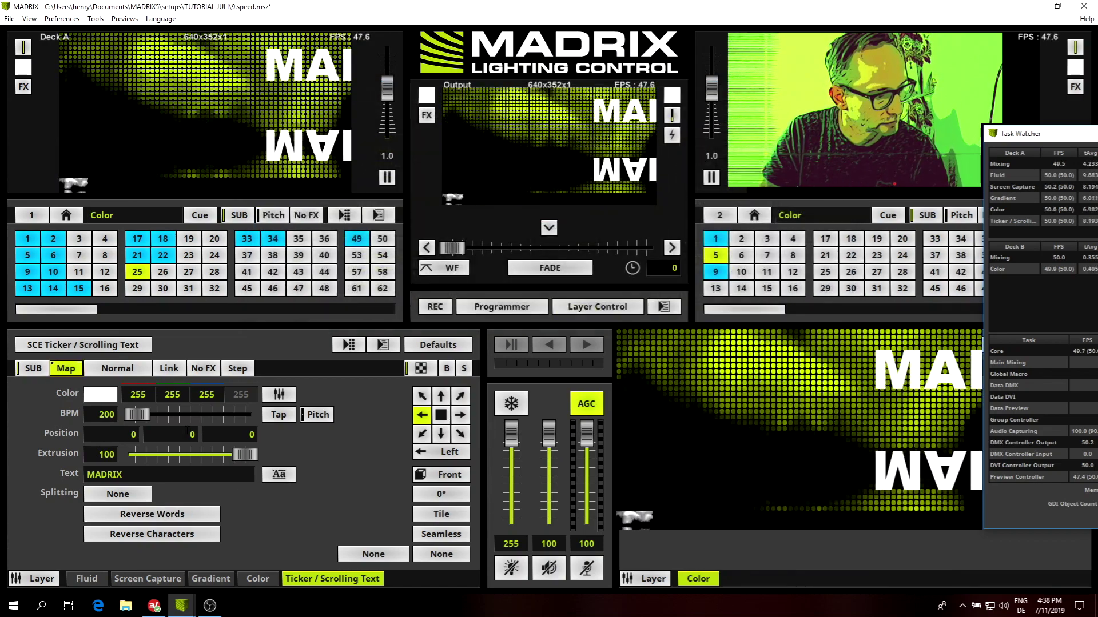
text(2.6)
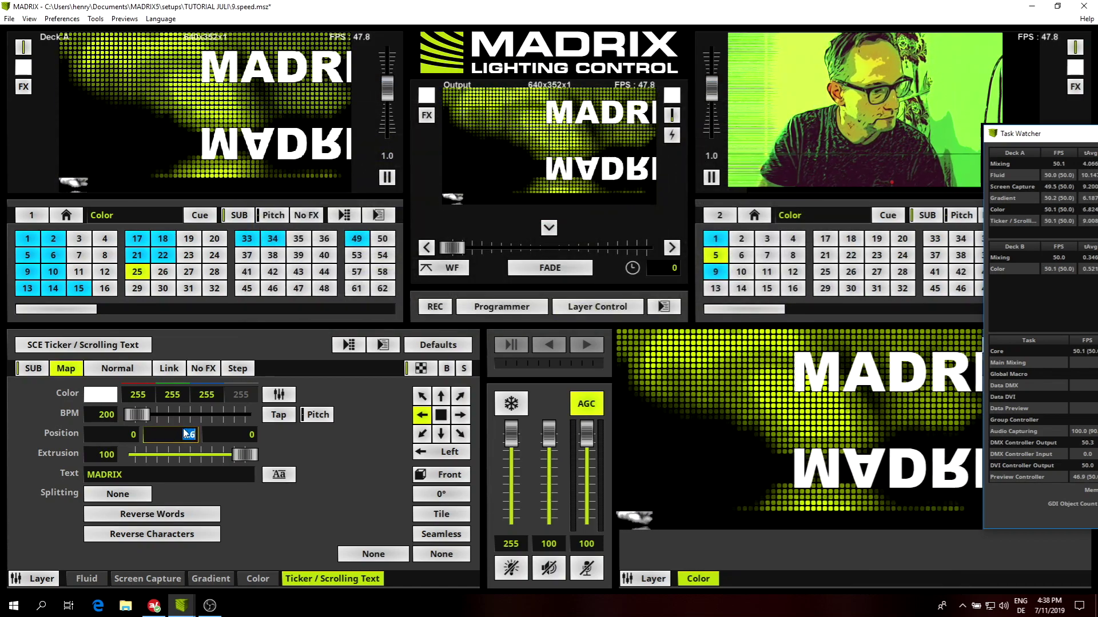
key(BackSpace)
key(BackSpace)
key(BackSpace)
text(30)
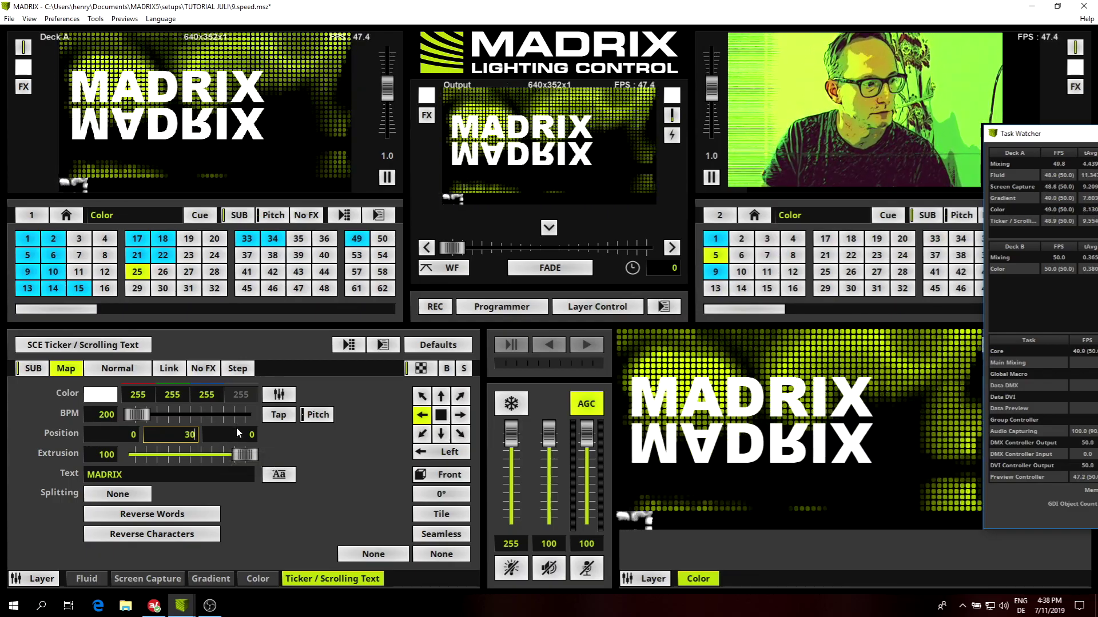
text(.2)
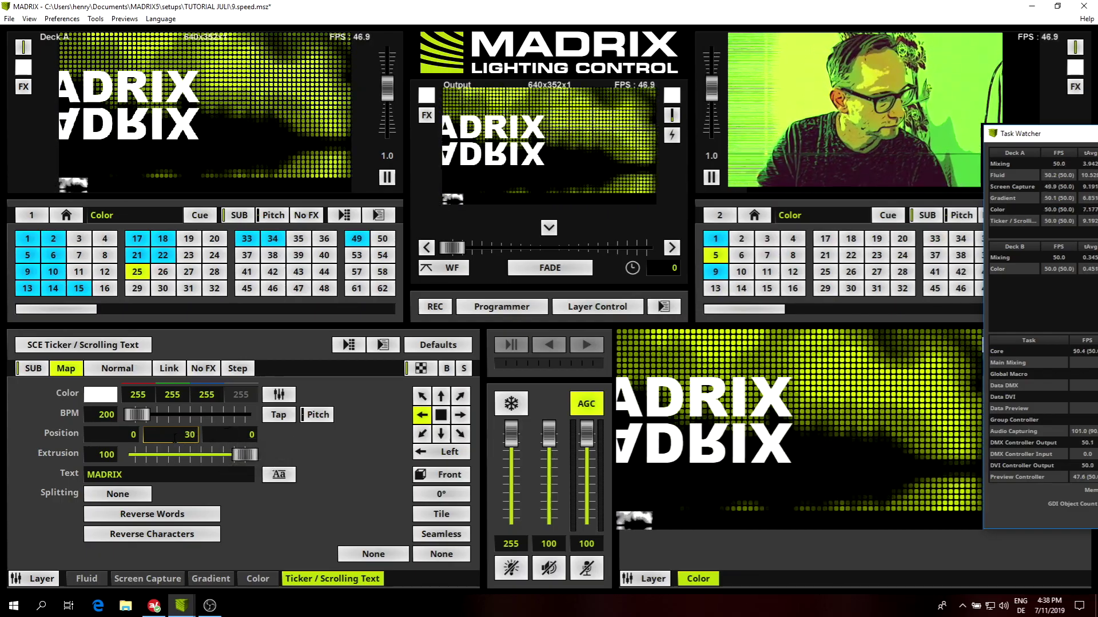
key(Return)
scroll(174, 438, up, 1)
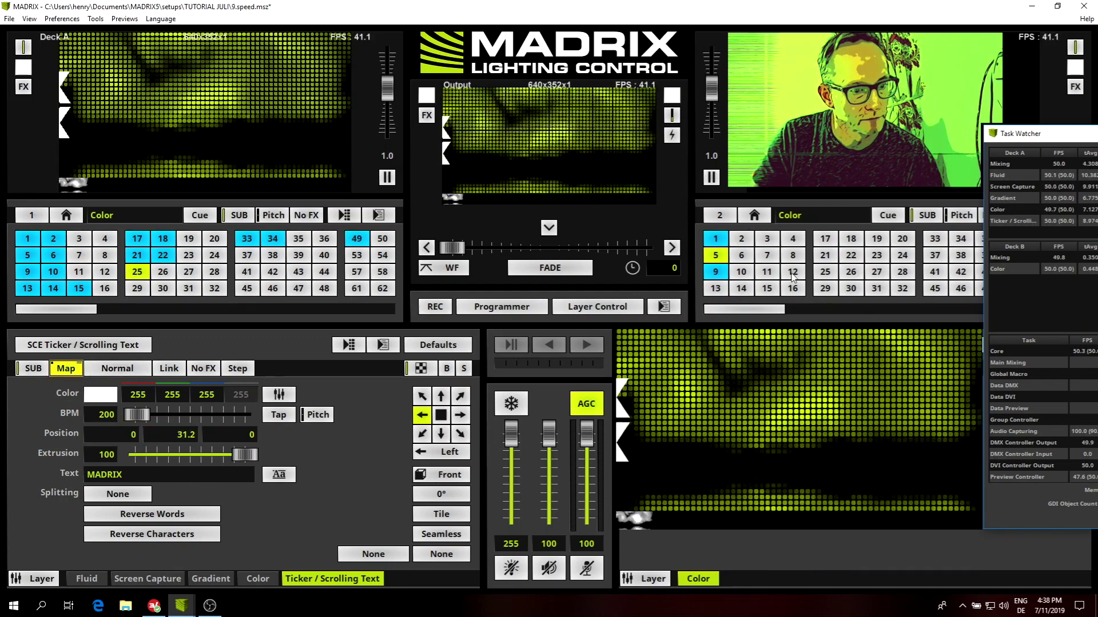
- Set the tiling Position Y to 86 in the ticker's map settings and close them
click(66, 368)
click(726, 255)
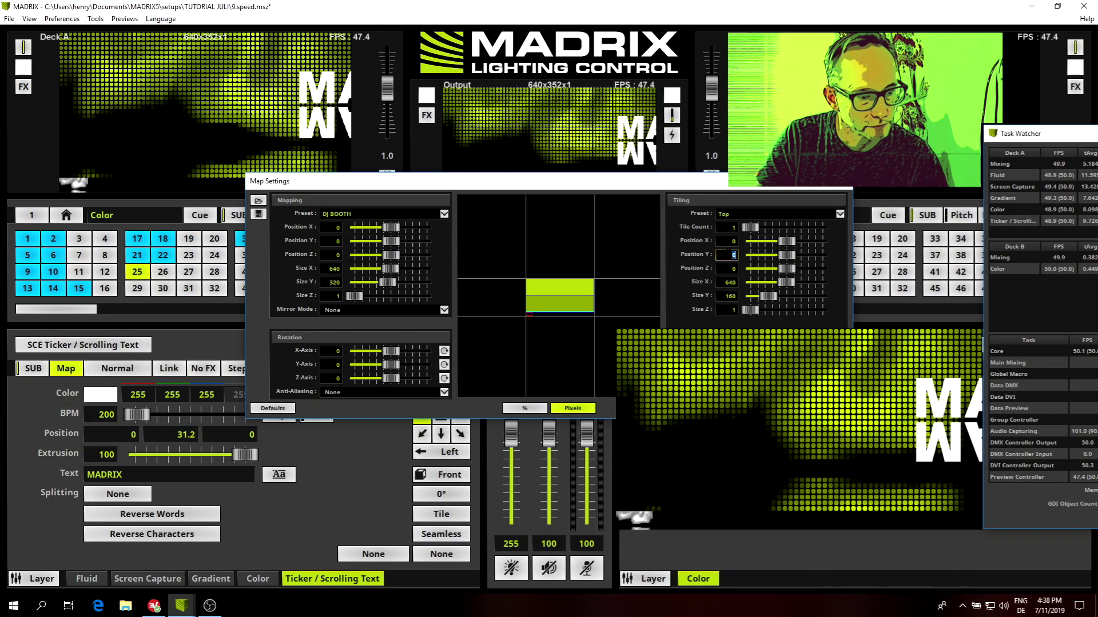
text(51)
key(Return)
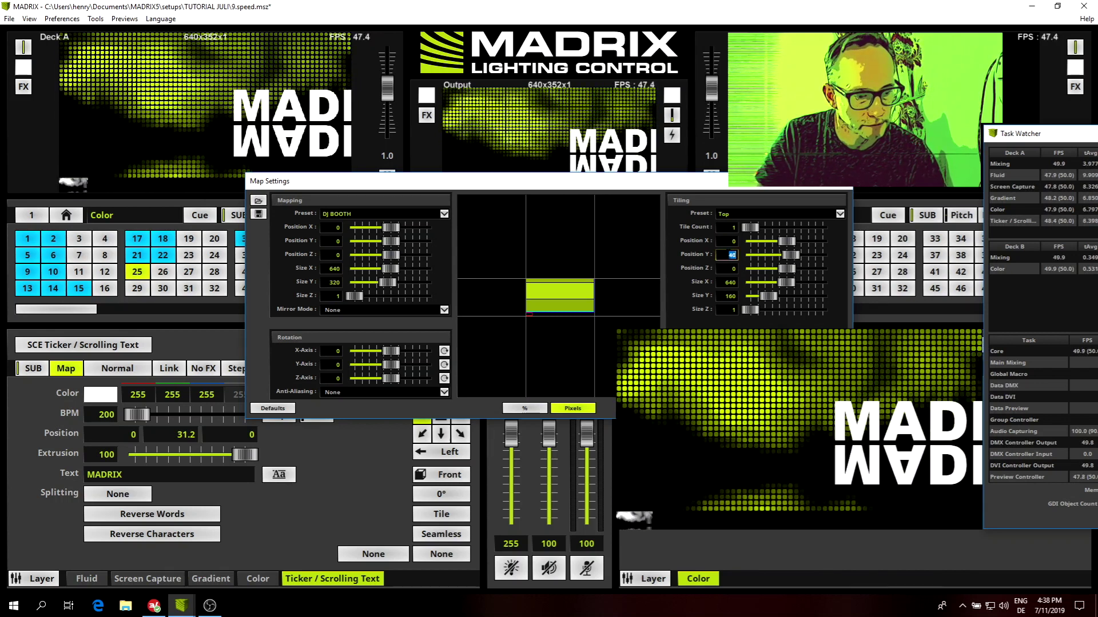
text(77)
key(Return)
text(86)
key(Return)
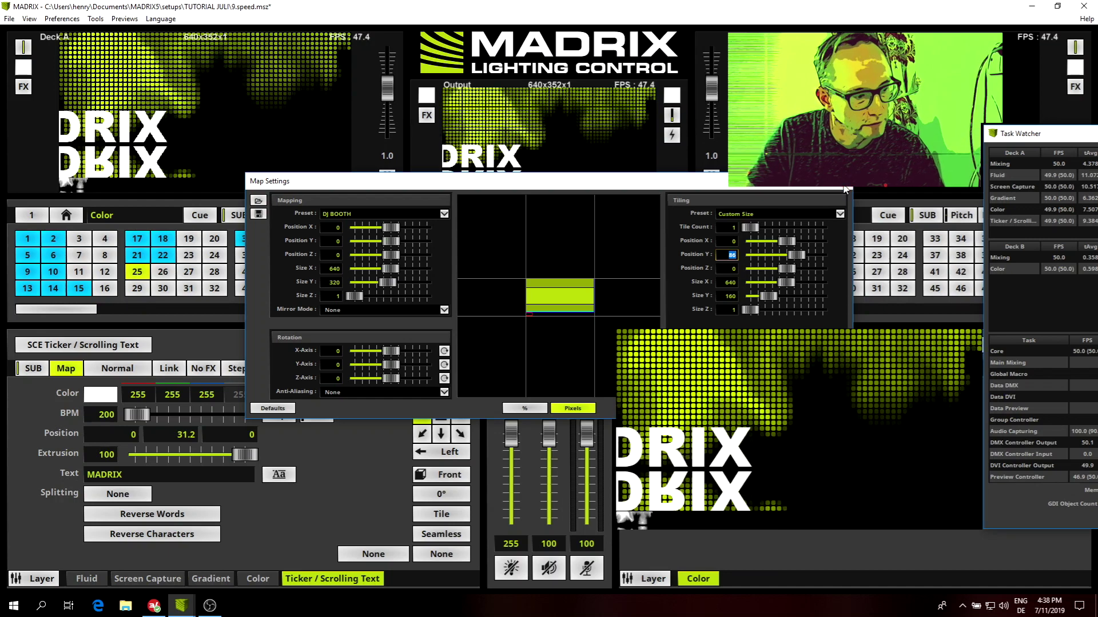
click(366, 592)
- Try extending the ticker text to read "MADRIX FAST FOR ALL INSTALLA"
double_click(140, 475)
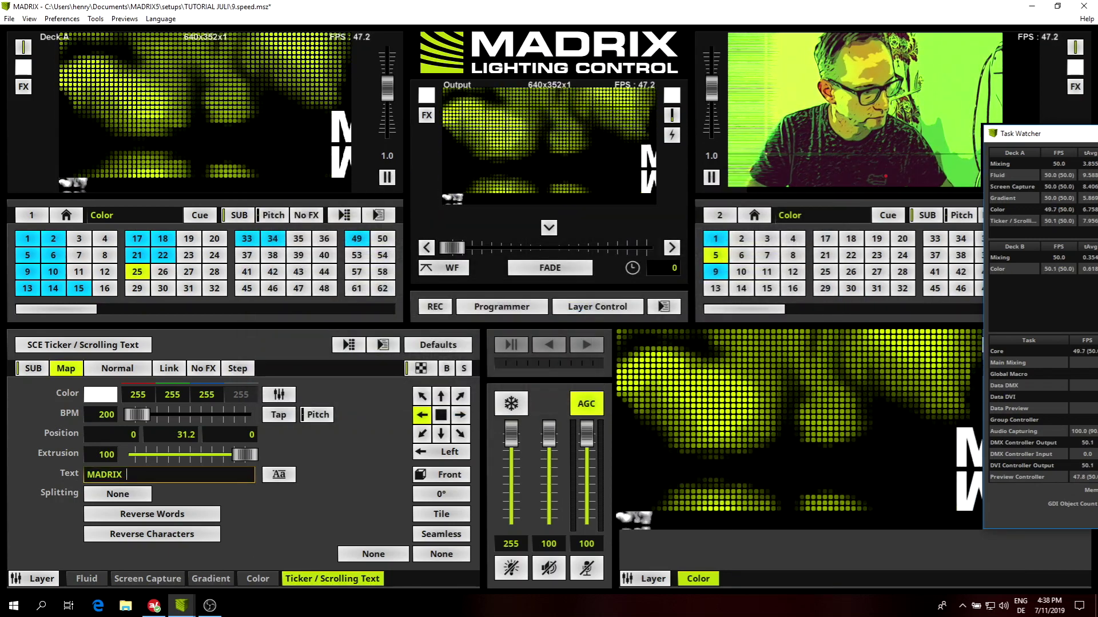
text(FA)
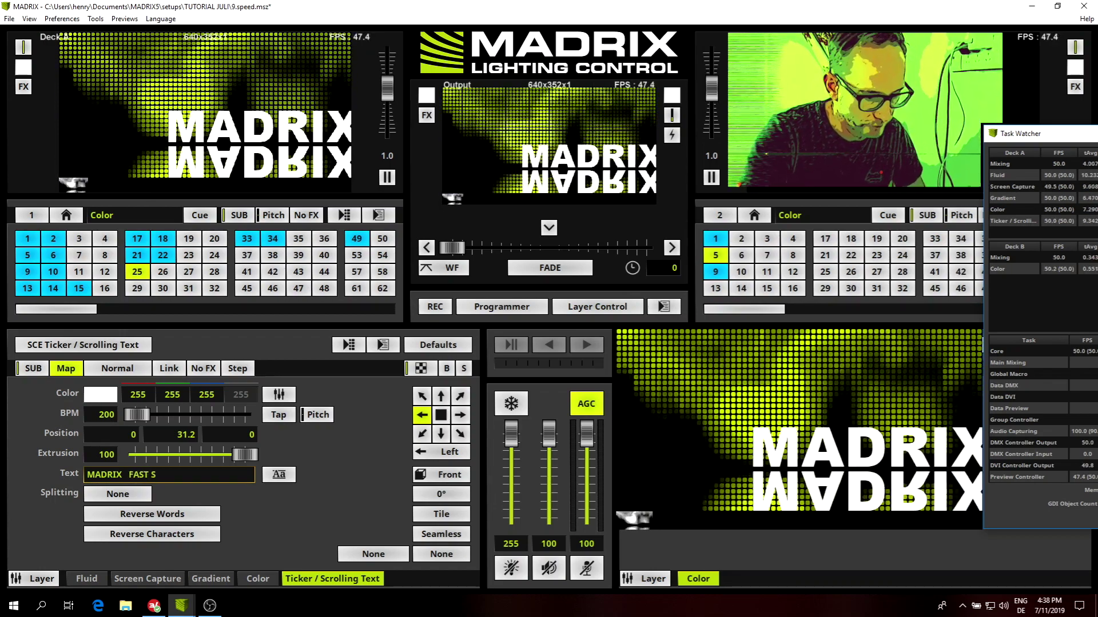
text(ST FOR ALL)
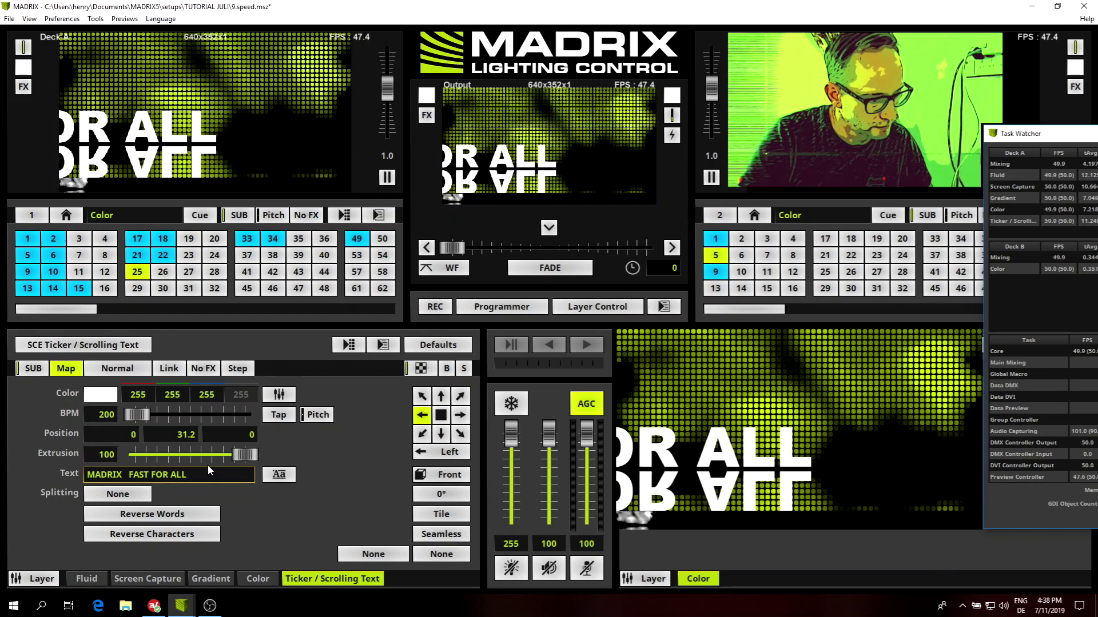
text(INS)
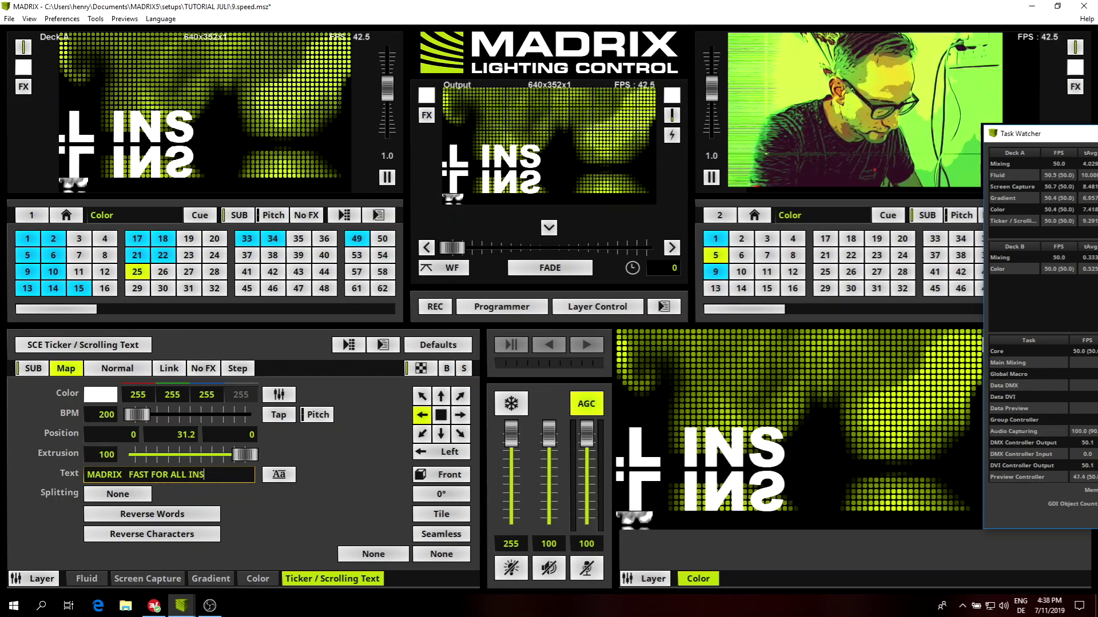
text(TALLA)
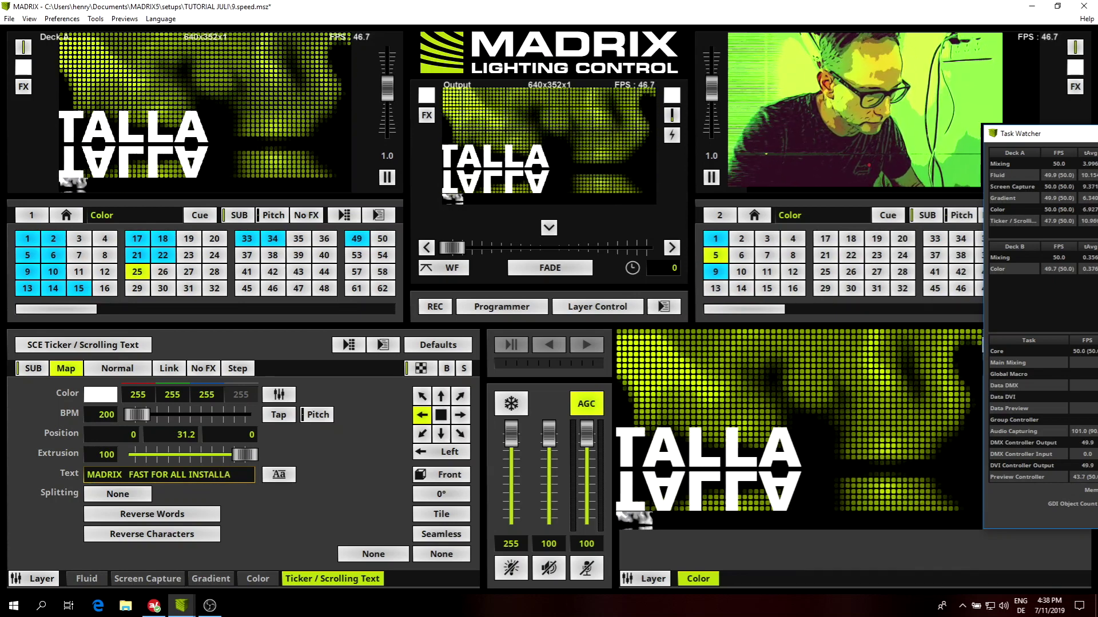
- Replace the words following MADRIX so that the ticker text reads "MADRIX makes the LIGHT"
drag(248, 473, 128, 474)
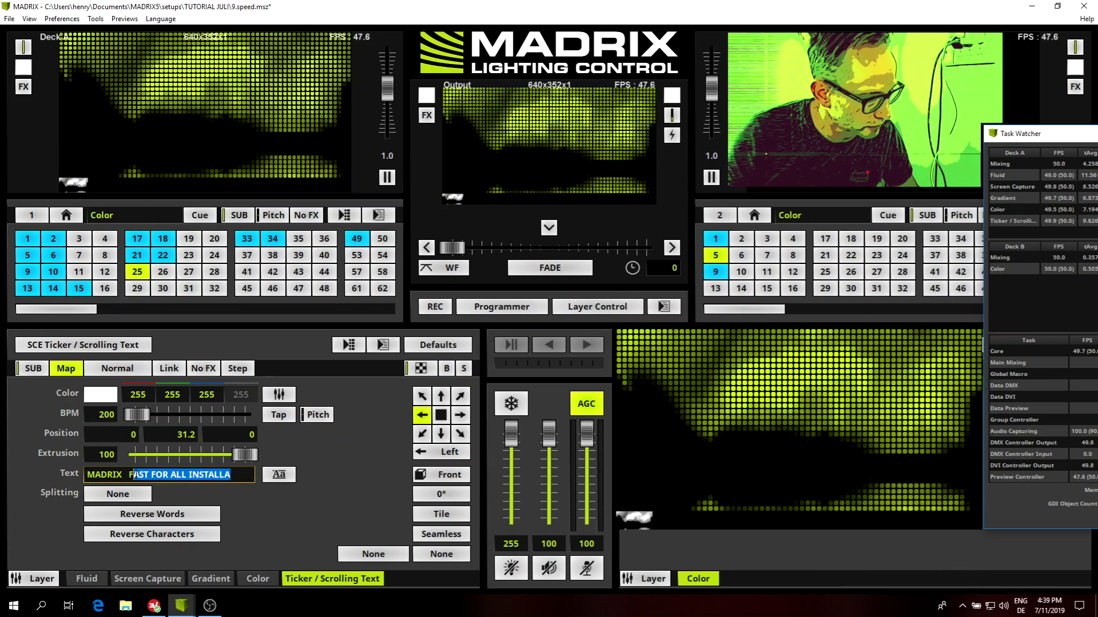
text(ma)
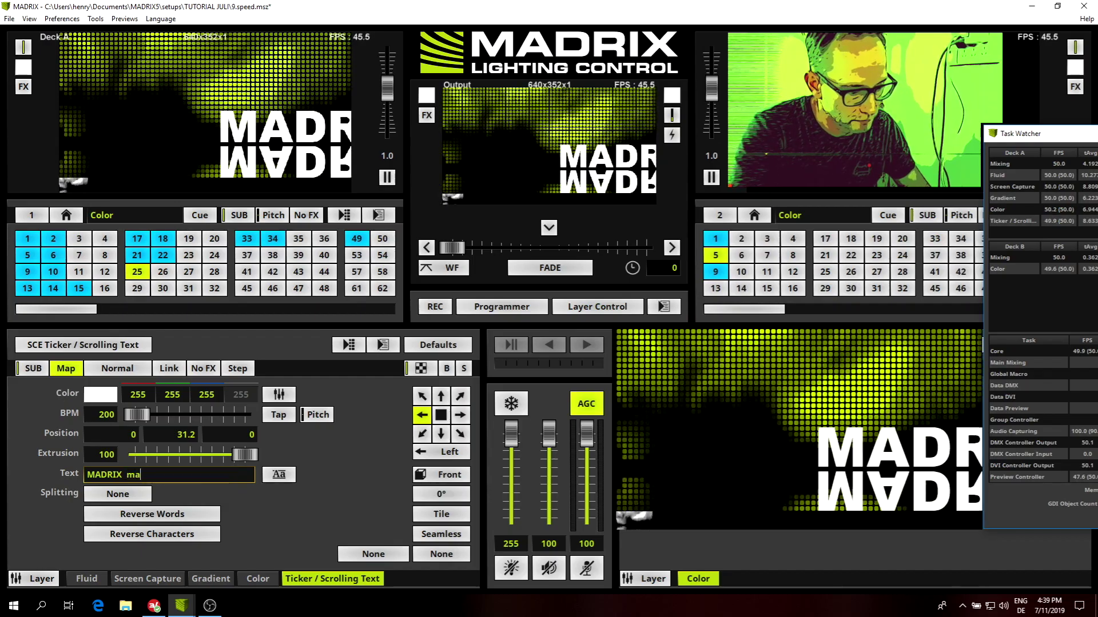
text(kes )
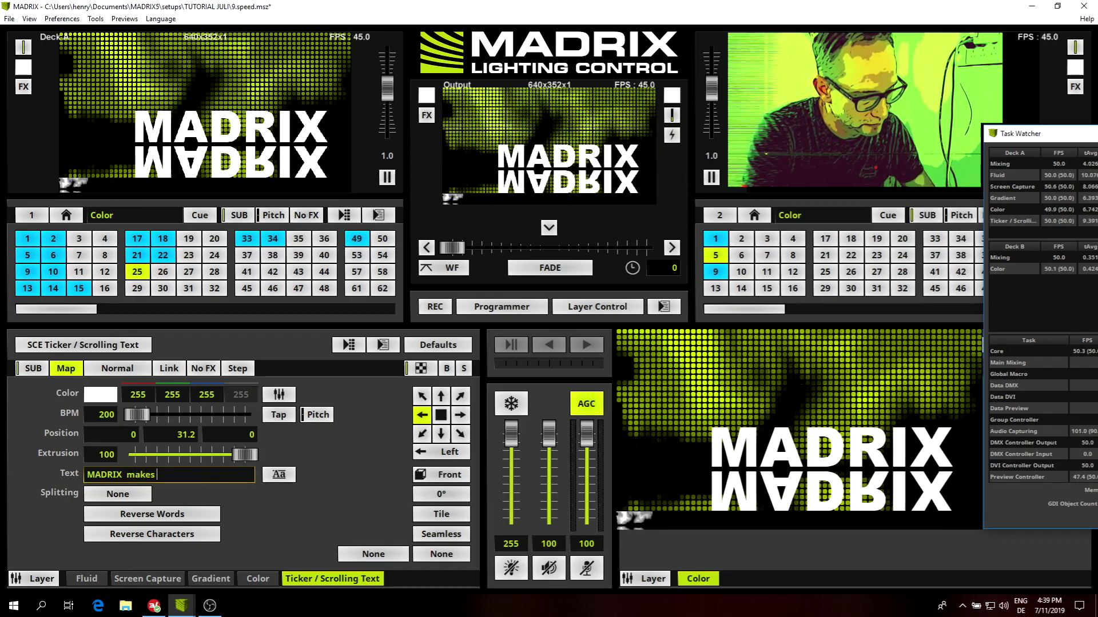
text(the LIGHT)
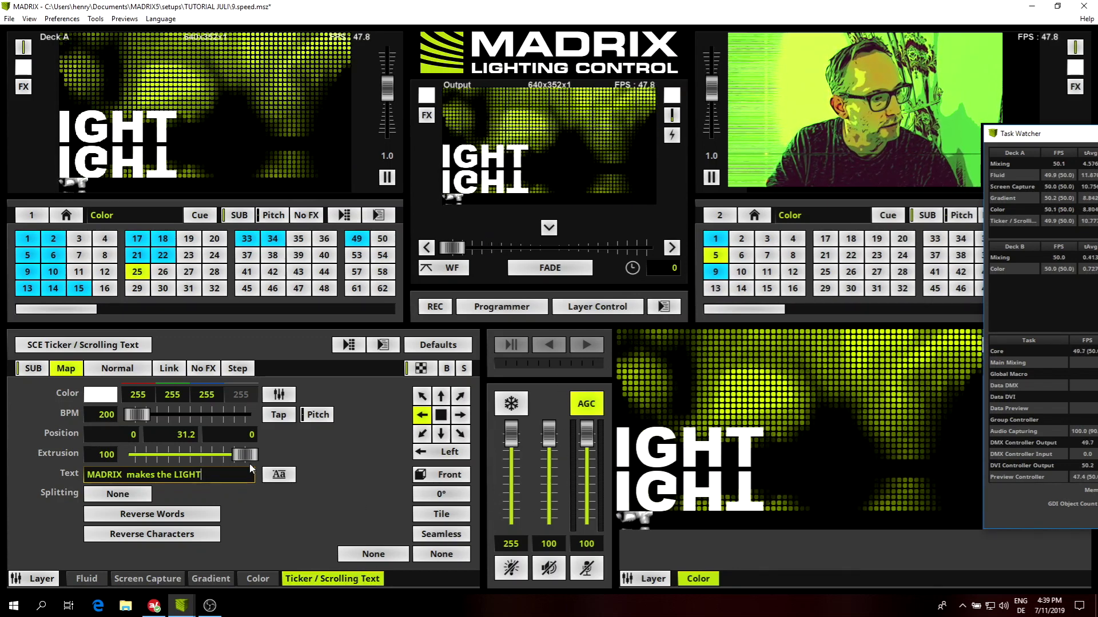
- Duplicate the Ticker / Scrolling Text layer and change the copy's effect to SCE Gradient
right_click(359, 579)
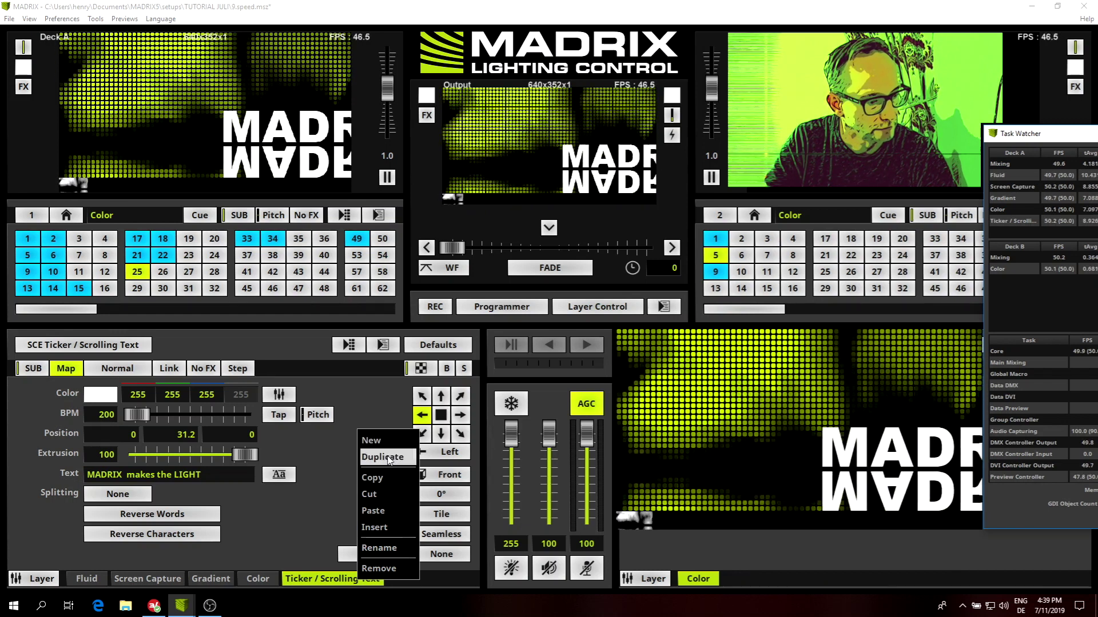
click(388, 446)
click(127, 345)
mouse_move(85, 365)
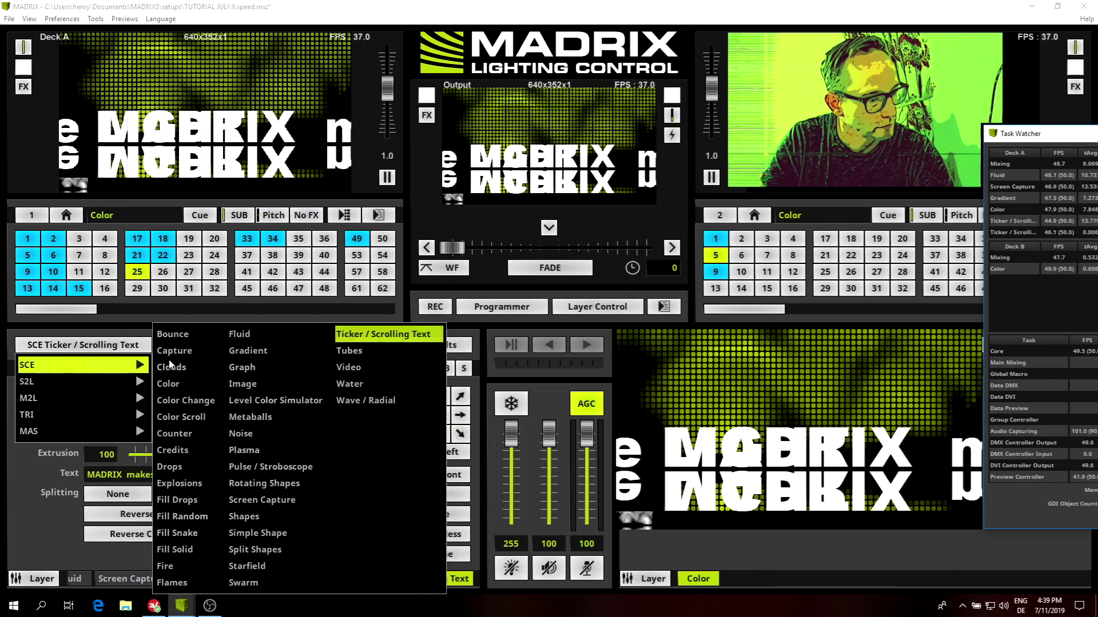
click(251, 357)
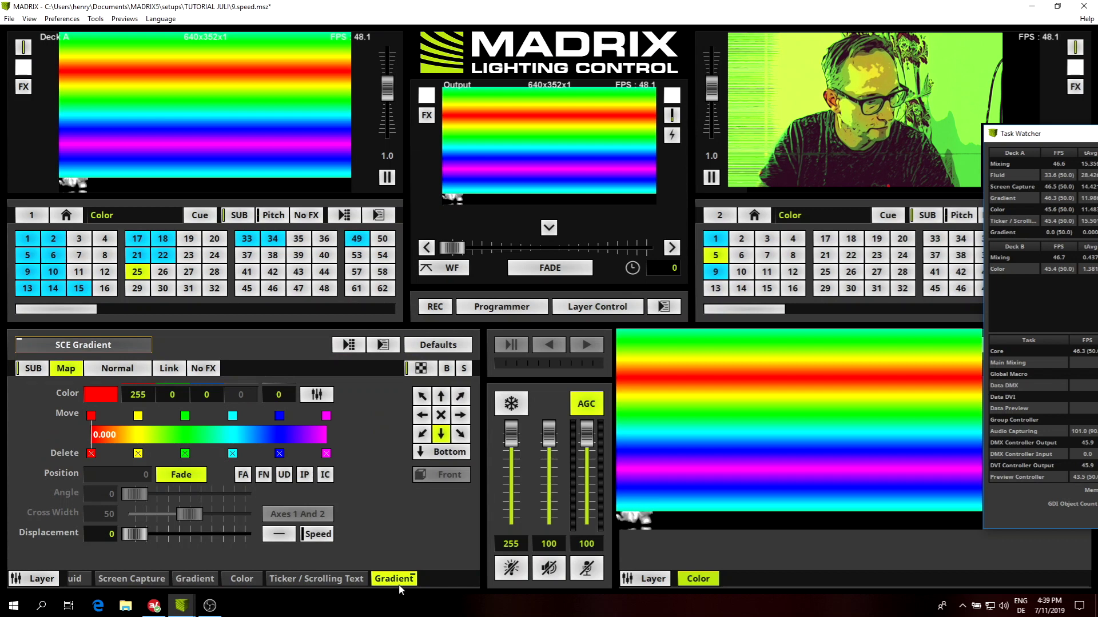
- Delete the magenta, blue, cyan and green color stops from the new Gradient layer
click(327, 453)
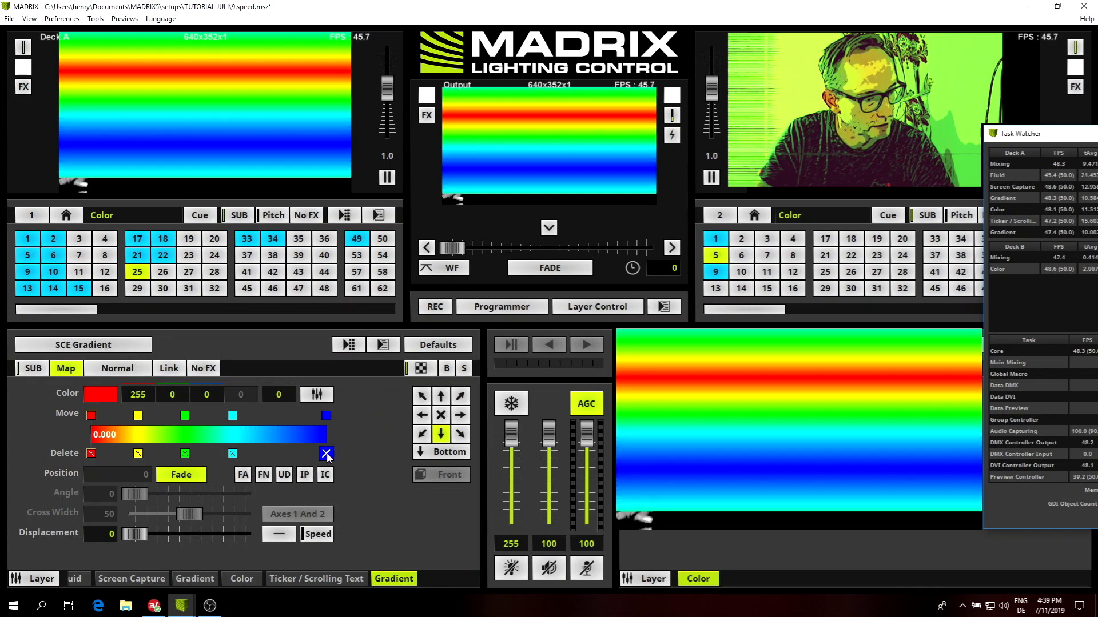
click(327, 454)
click(327, 454)
click(326, 454)
- Make the gradient's red start stop white, and add a white stop at 0.38 and a black stop at 0.58
click(86, 394)
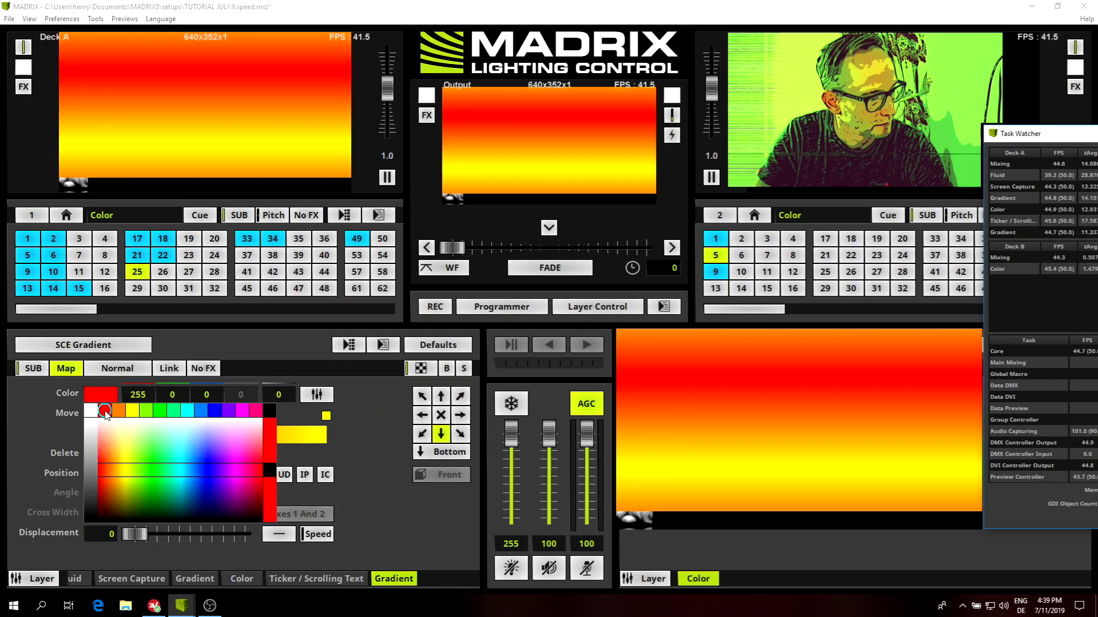
click(177, 444)
click(179, 434)
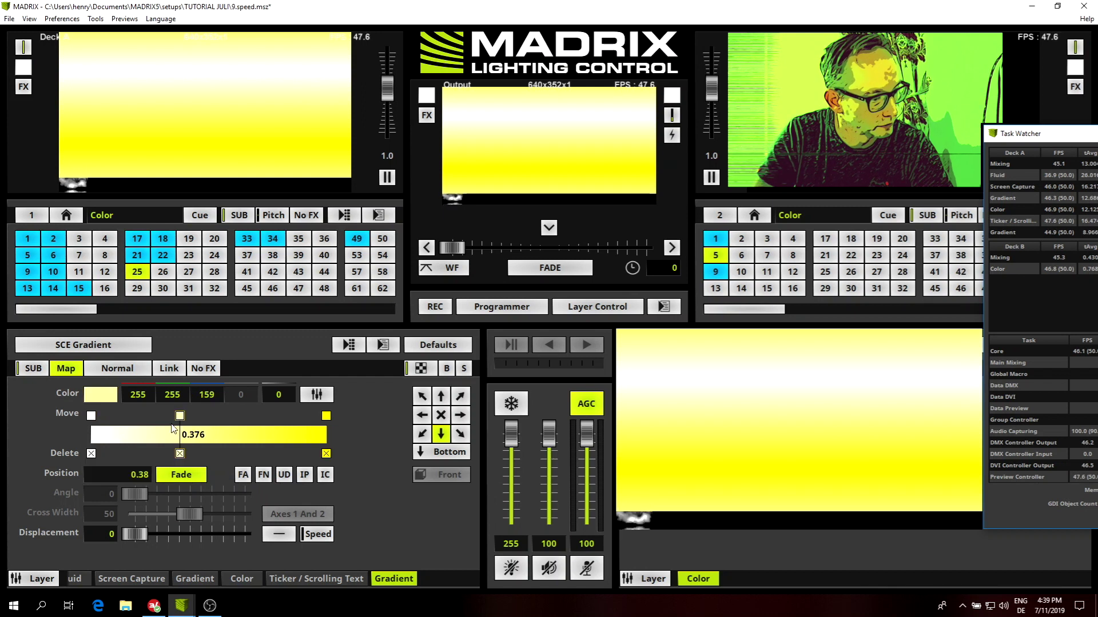
click(103, 399)
click(112, 401)
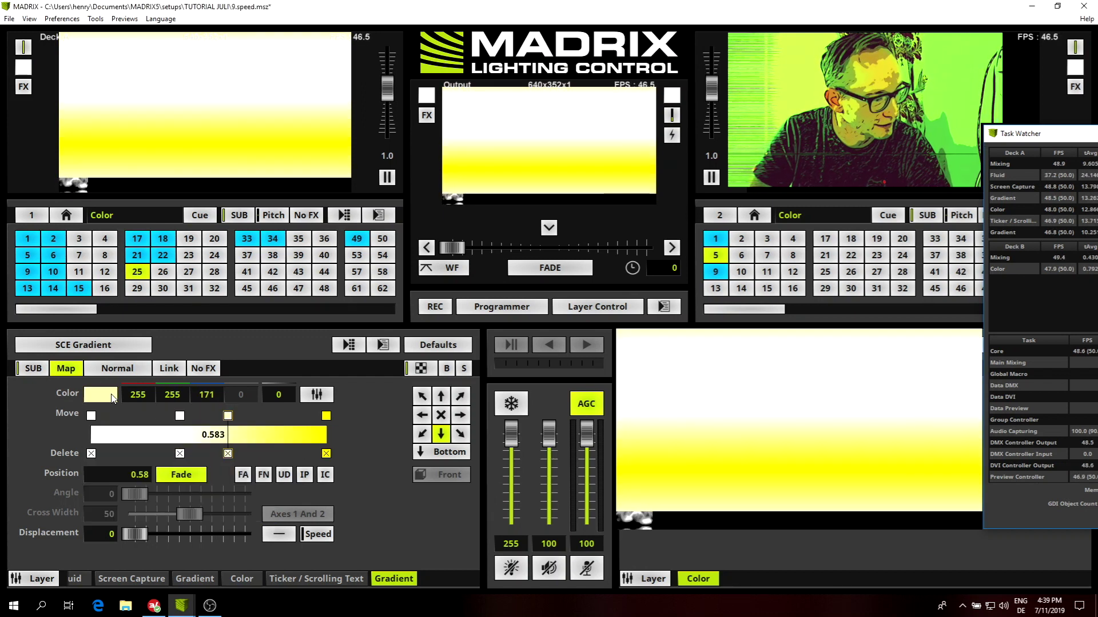
click(112, 398)
click(114, 525)
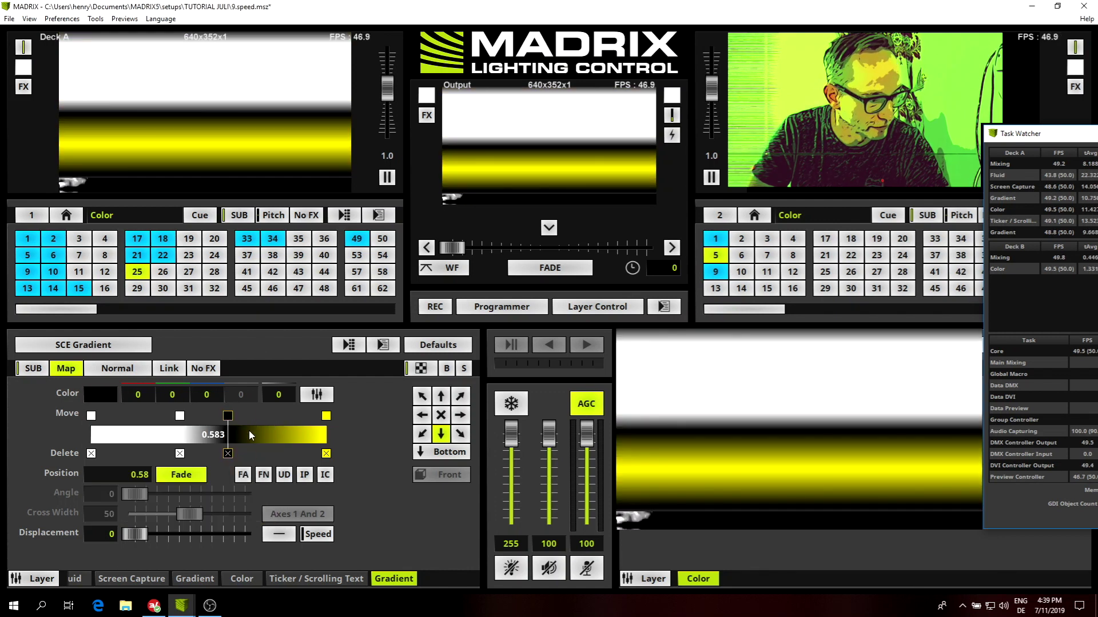
- Add a mid-grey stop (RGB 124, 124, 124) to the gradient between the black stop and the yellow end stop
click(99, 403)
click(90, 415)
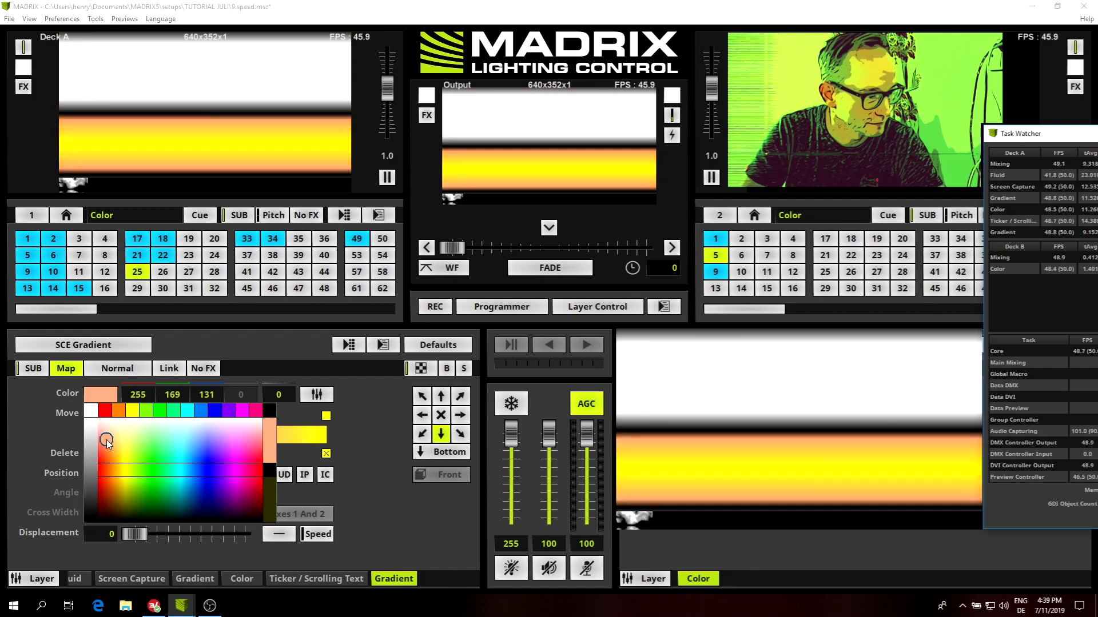
click(91, 471)
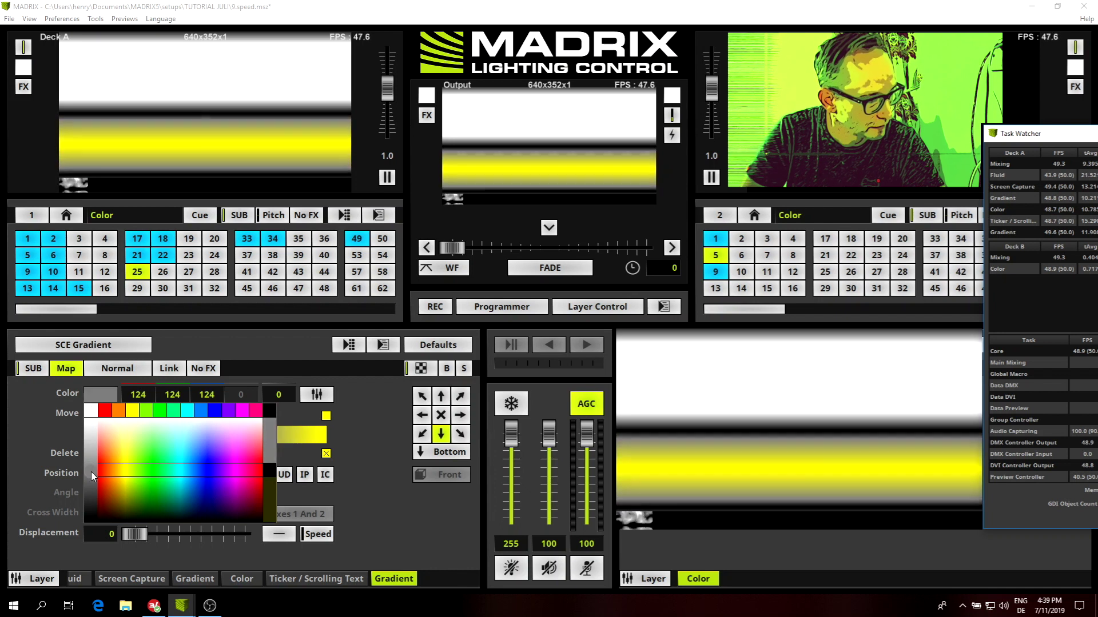
- Make the gradient's yellow end stop black, shift the grey stop closer to the end and move the inner black stop to 0.73
click(326, 416)
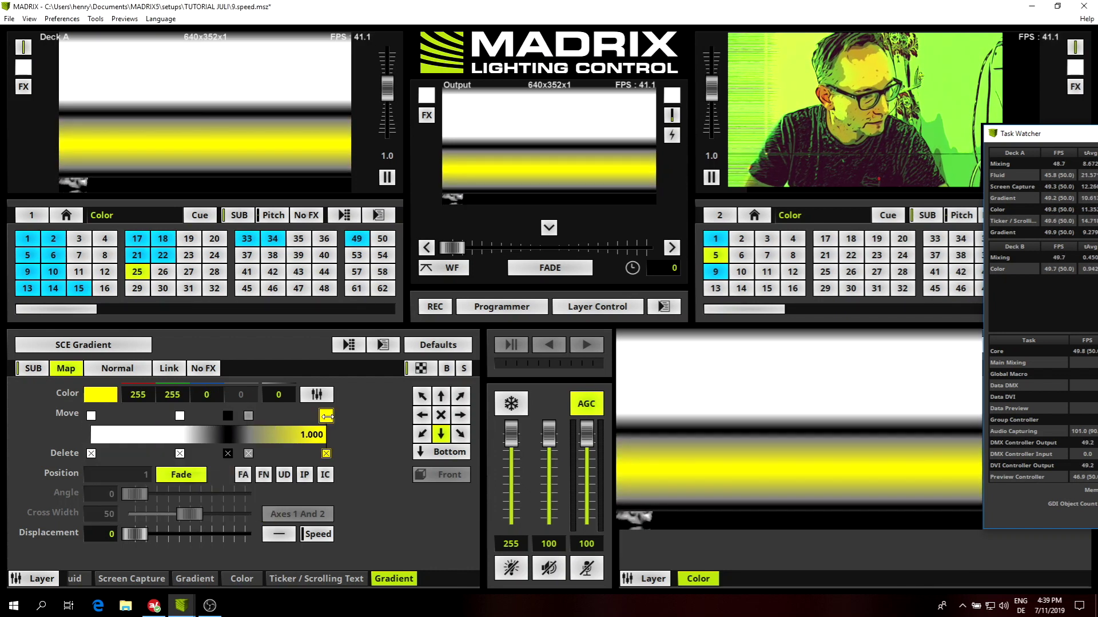
click(101, 394)
click(91, 521)
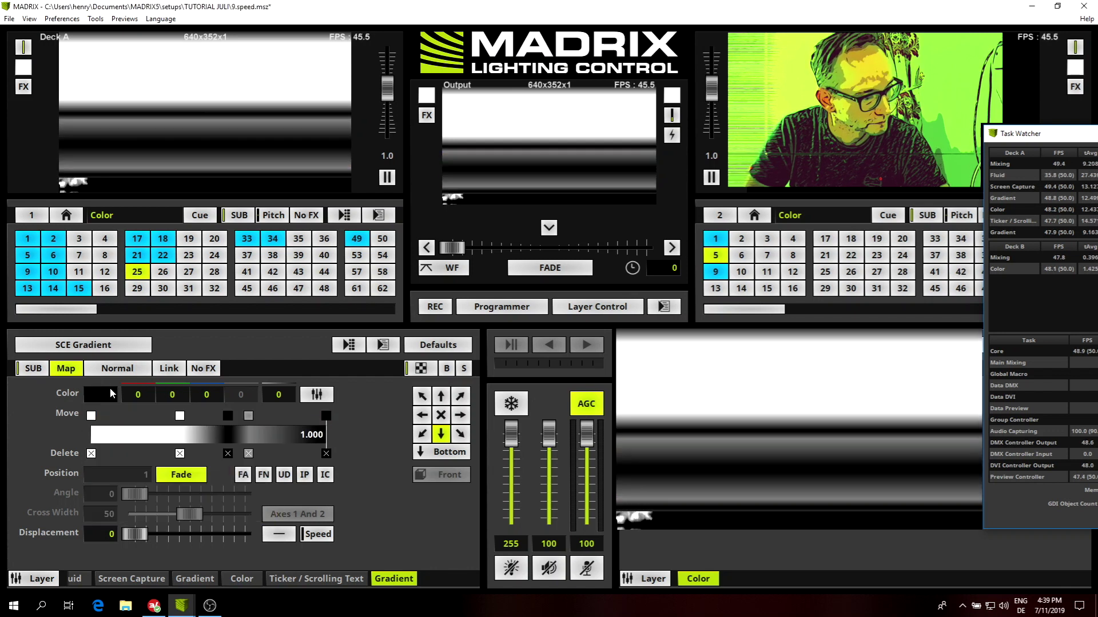
mouse_move(249, 416)
mouse_down()
mouse_move(290, 415)
mouse_move(249, 415)
mouse_move(262, 415)
mouse_up()
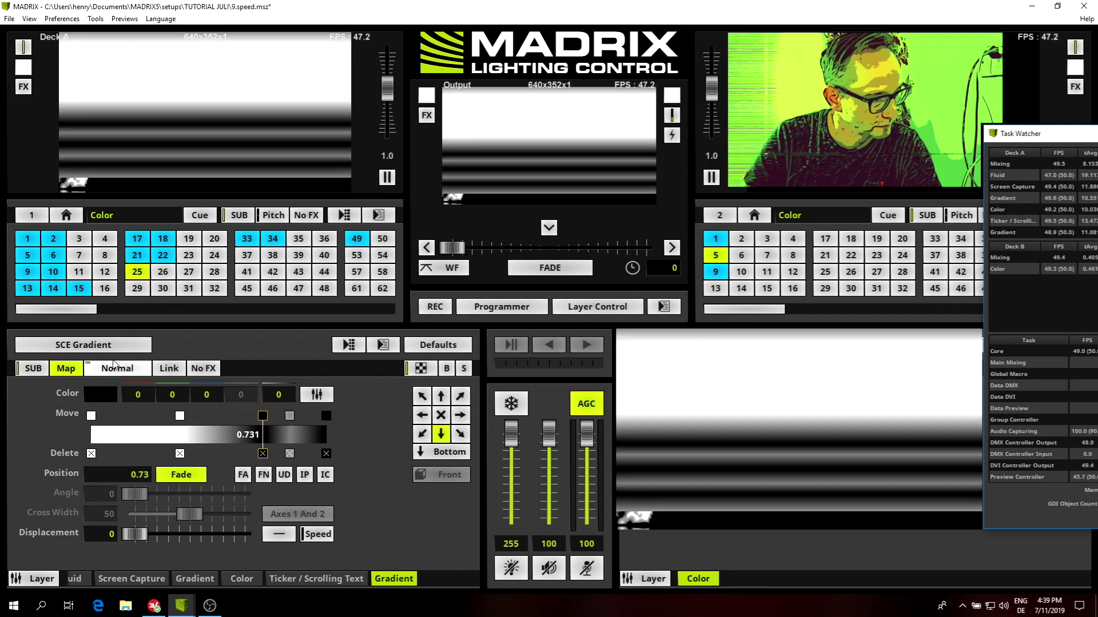
- Set the new Gradient layer's map tiling preset to Full Size and its mix mode to Mask
click(66, 368)
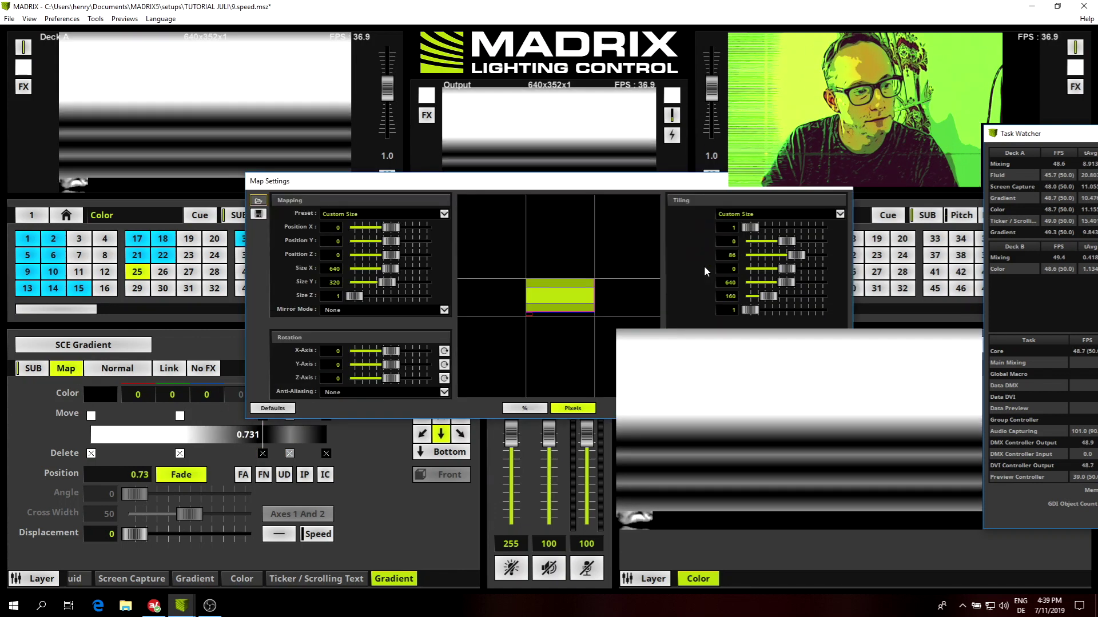
click(840, 215)
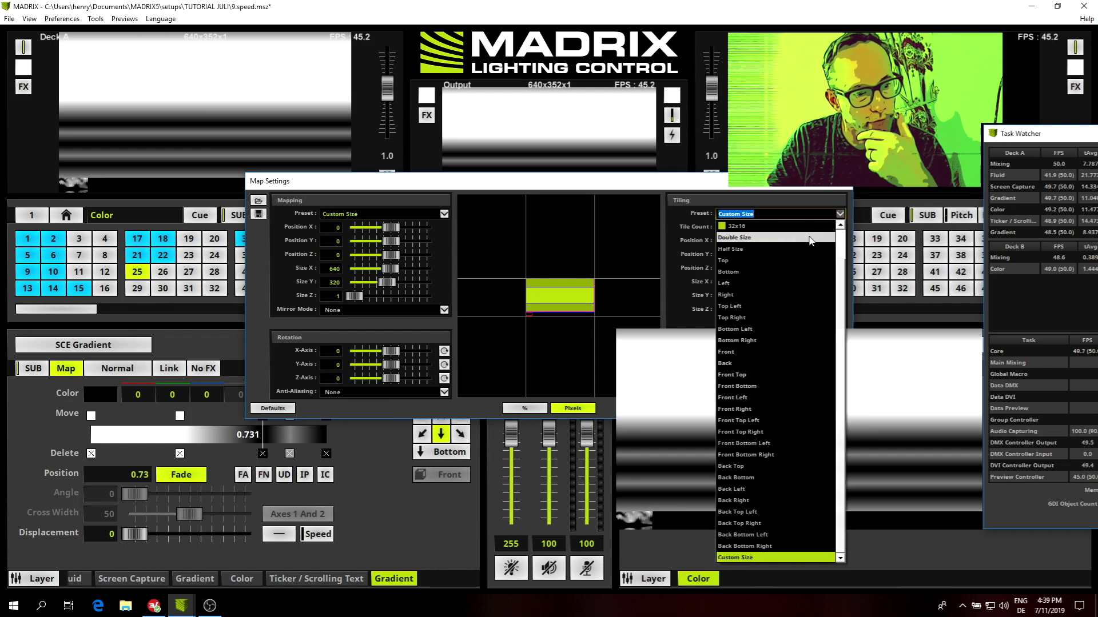
click(750, 227)
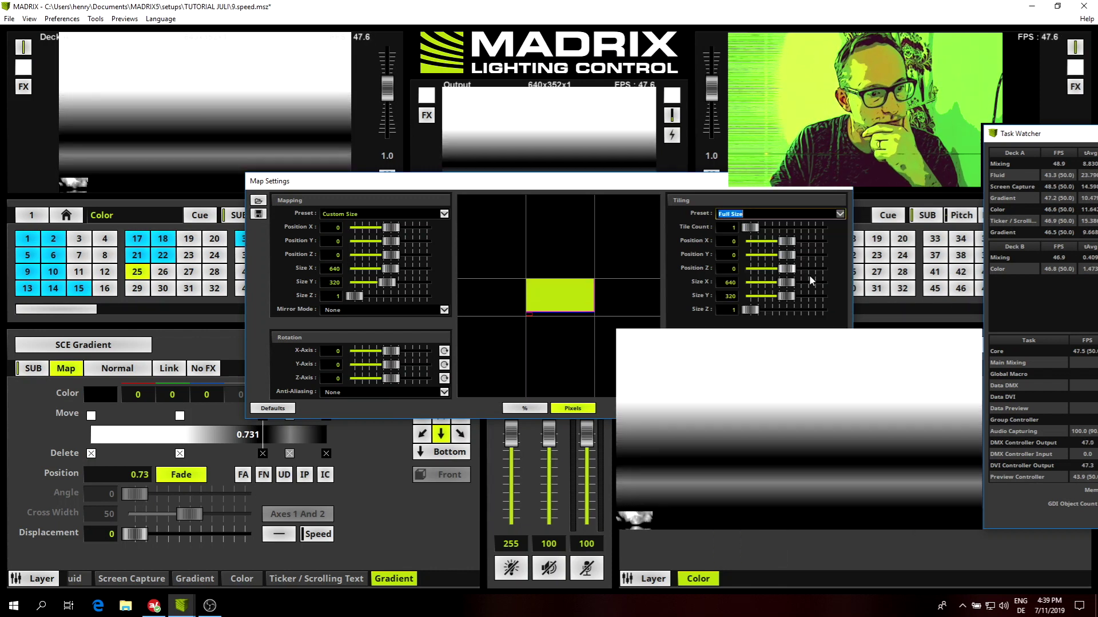
drag(778, 192, 783, 91)
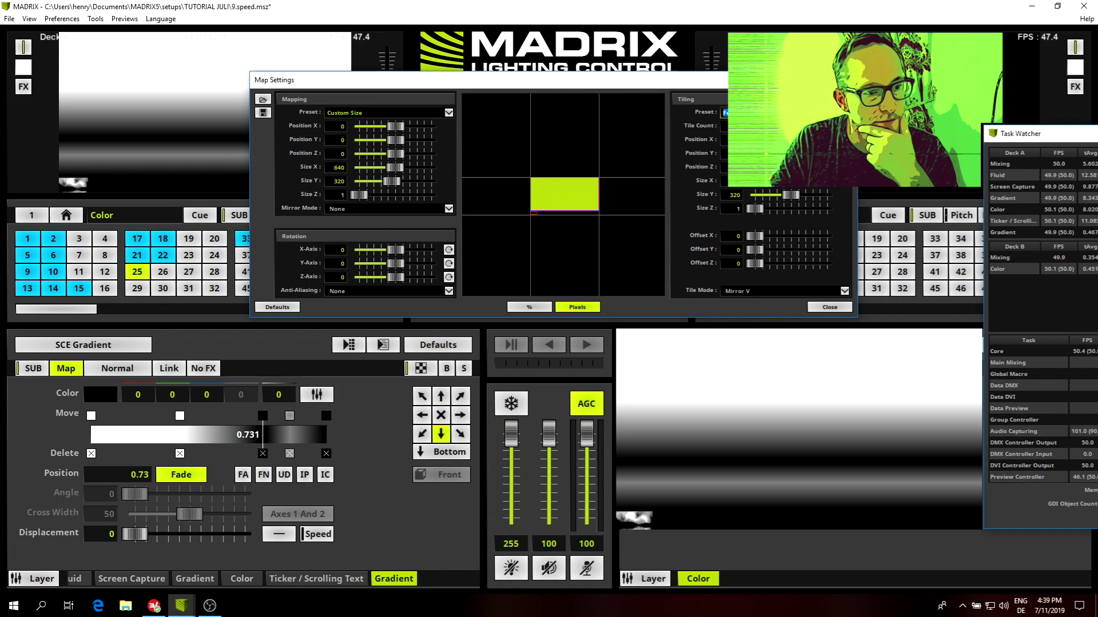
key(Escape)
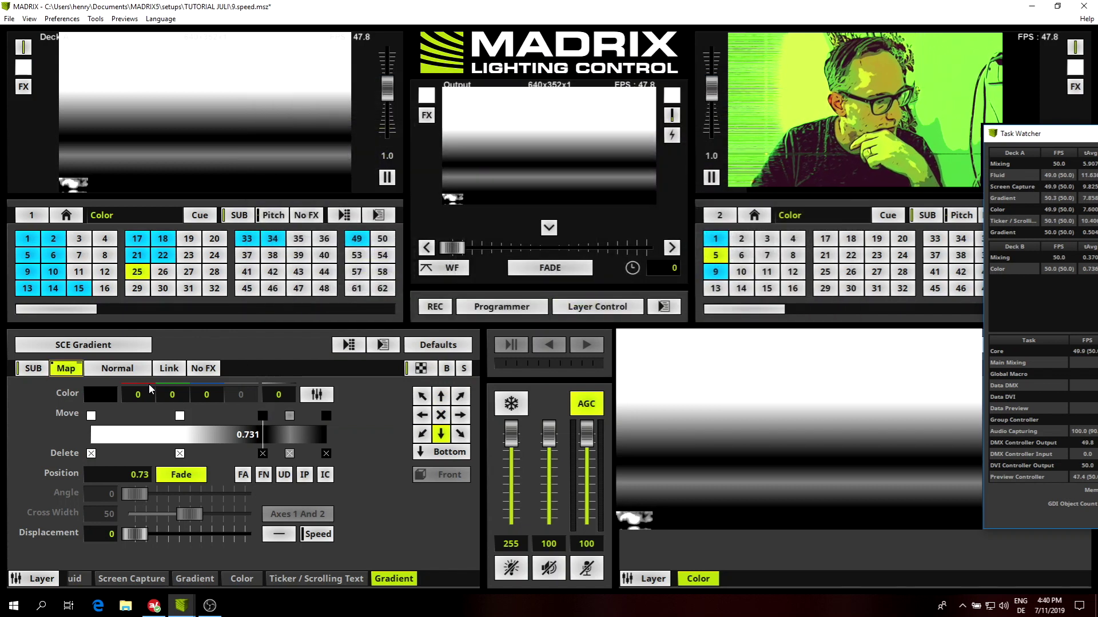
click(140, 372)
click(135, 369)
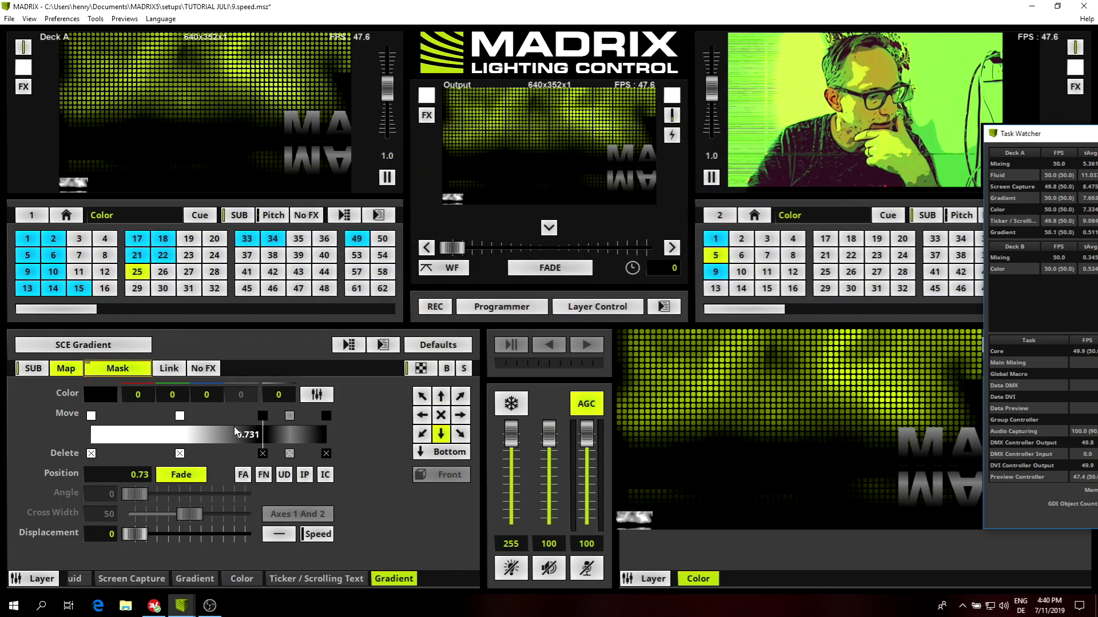
- Move the gradient's inner black stop to 0.76, the inner white stop just before it, and the grey stop to 0.8
drag(266, 417, 272, 415)
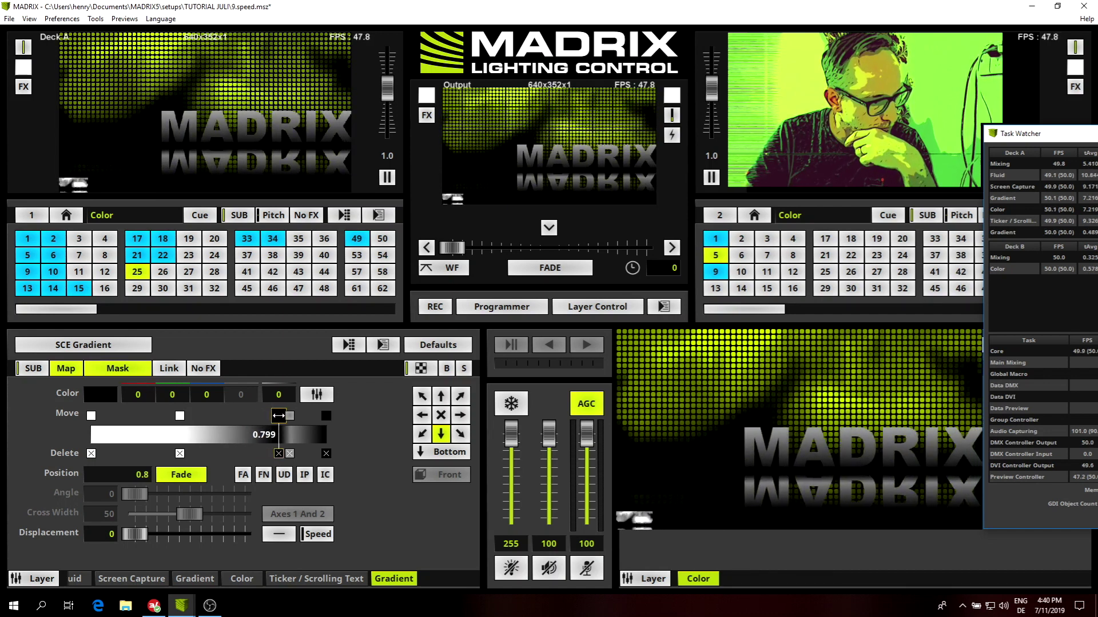
drag(186, 416, 269, 414)
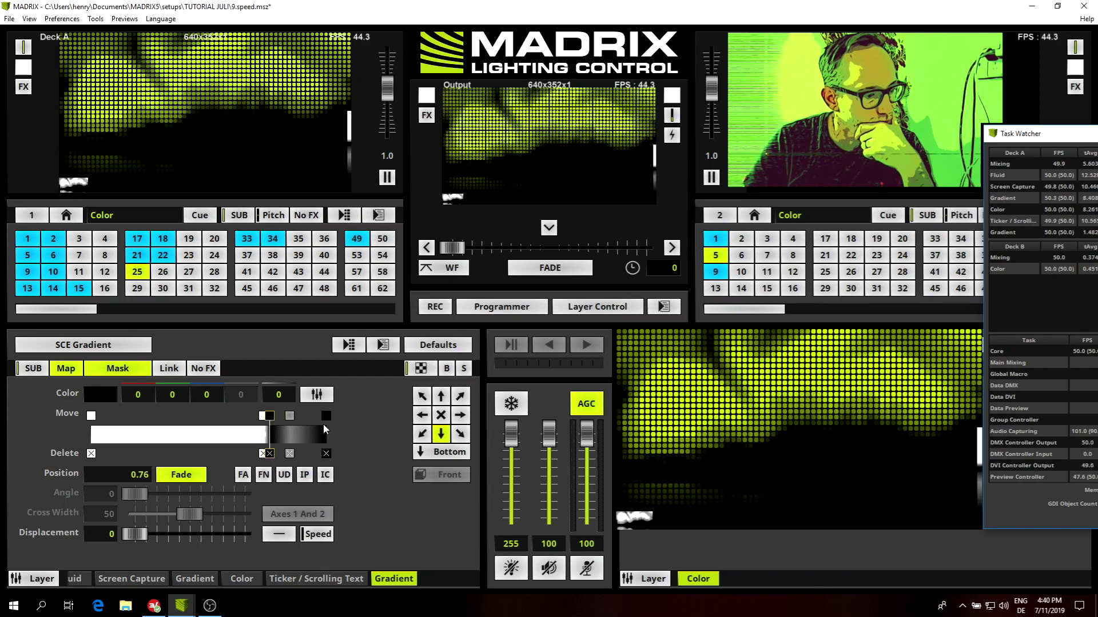
drag(290, 416, 287, 417)
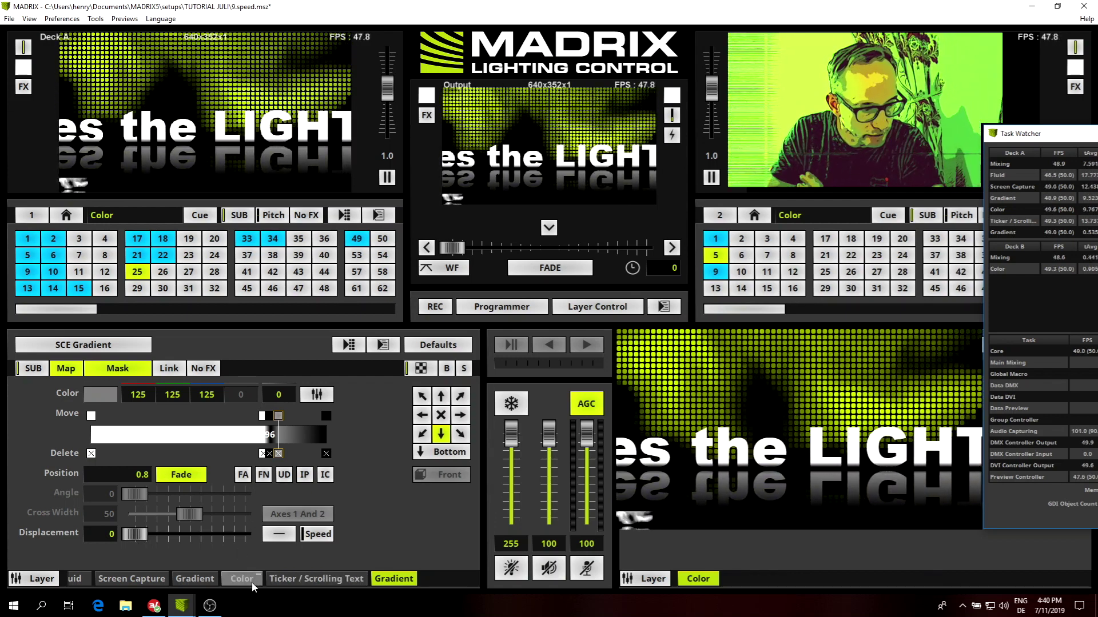
- Rename the Gradient layer between Screen Capture and Color to "MASK for BLOCK"
click(202, 578)
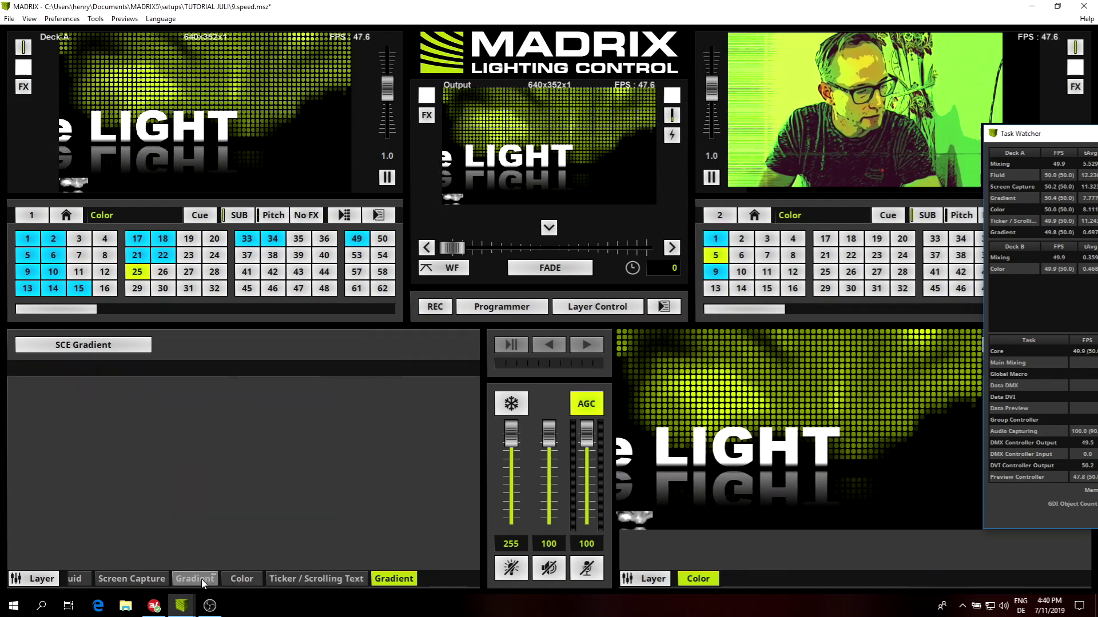
right_click(201, 579)
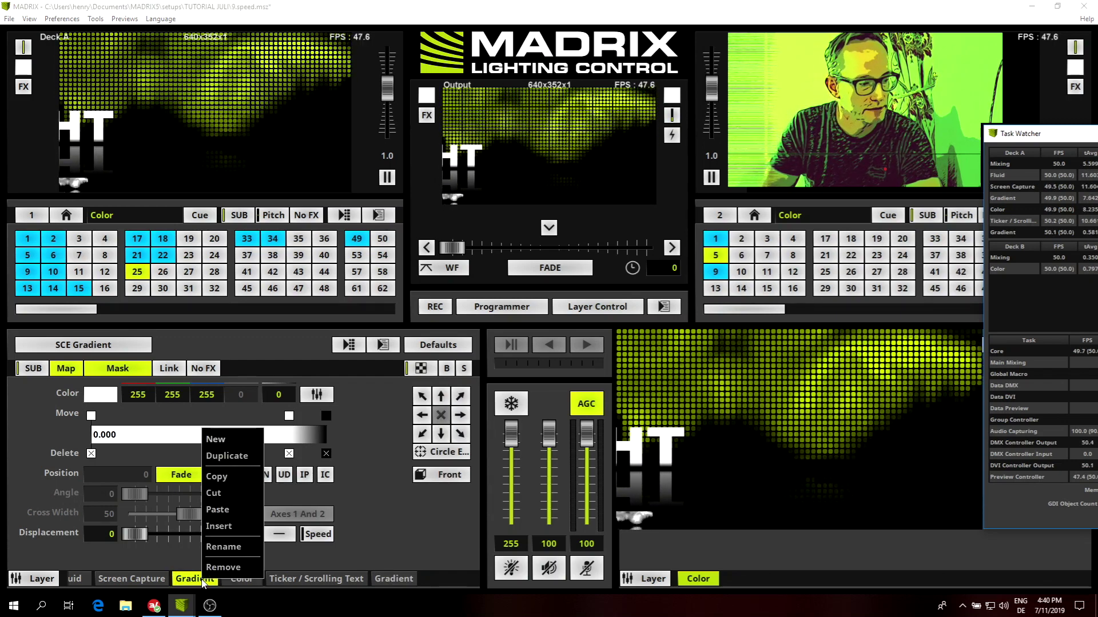
click(228, 546)
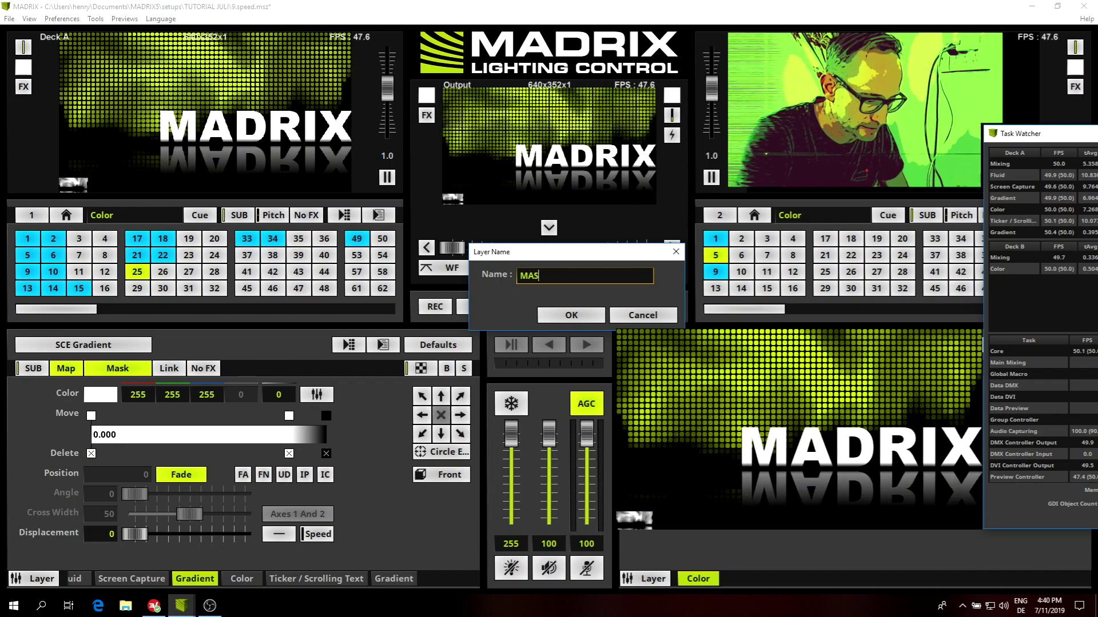
text(MASK )
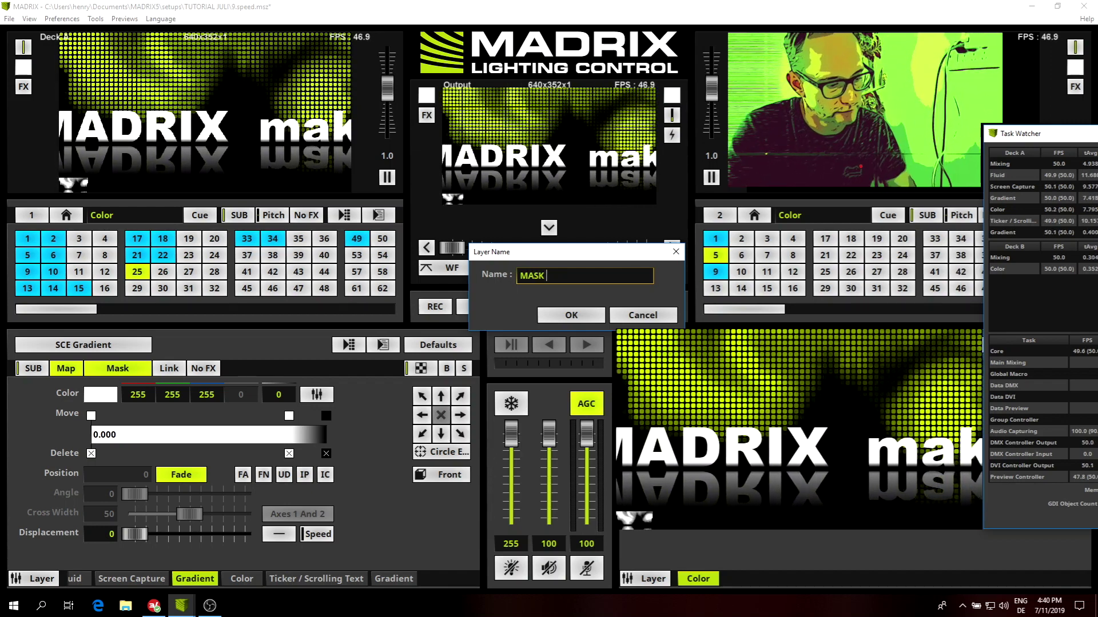
text(for)
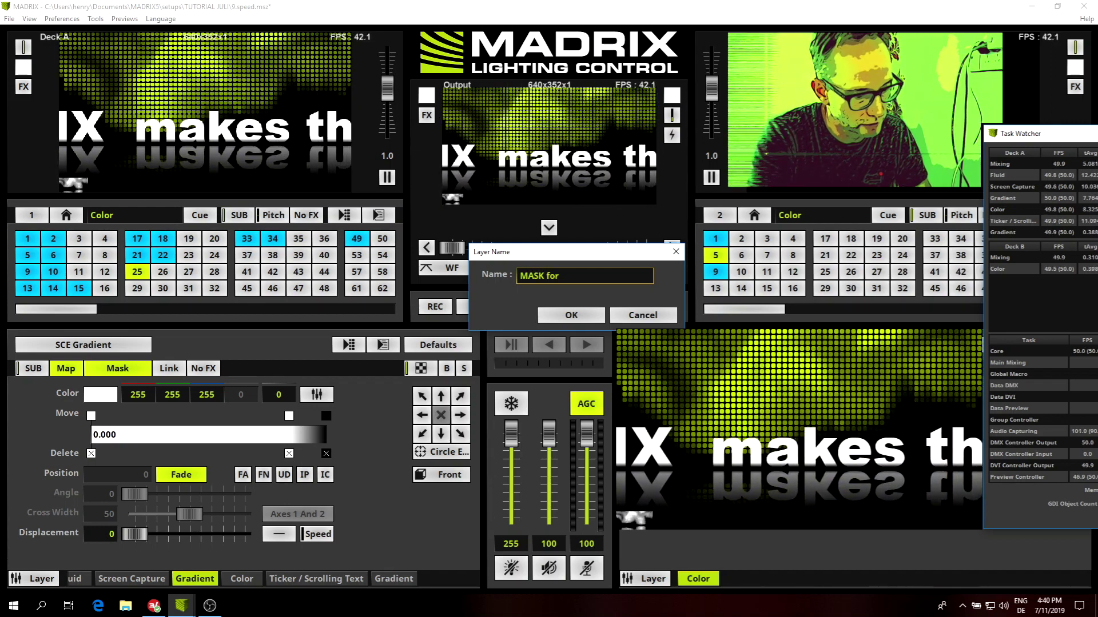
text( BL)
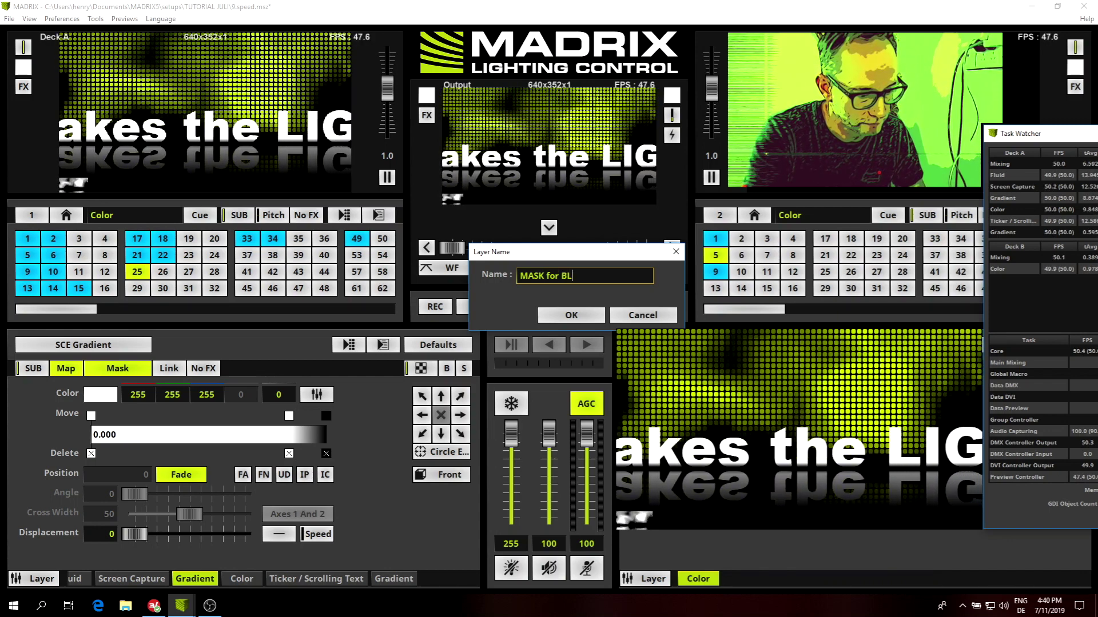
text(OCK)
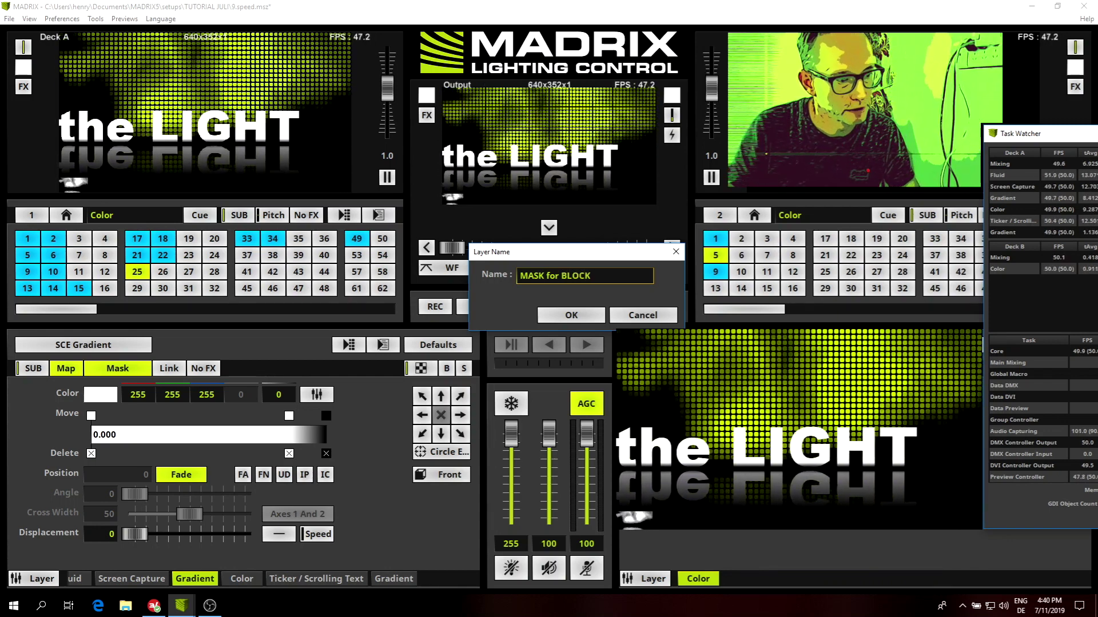
click(559, 320)
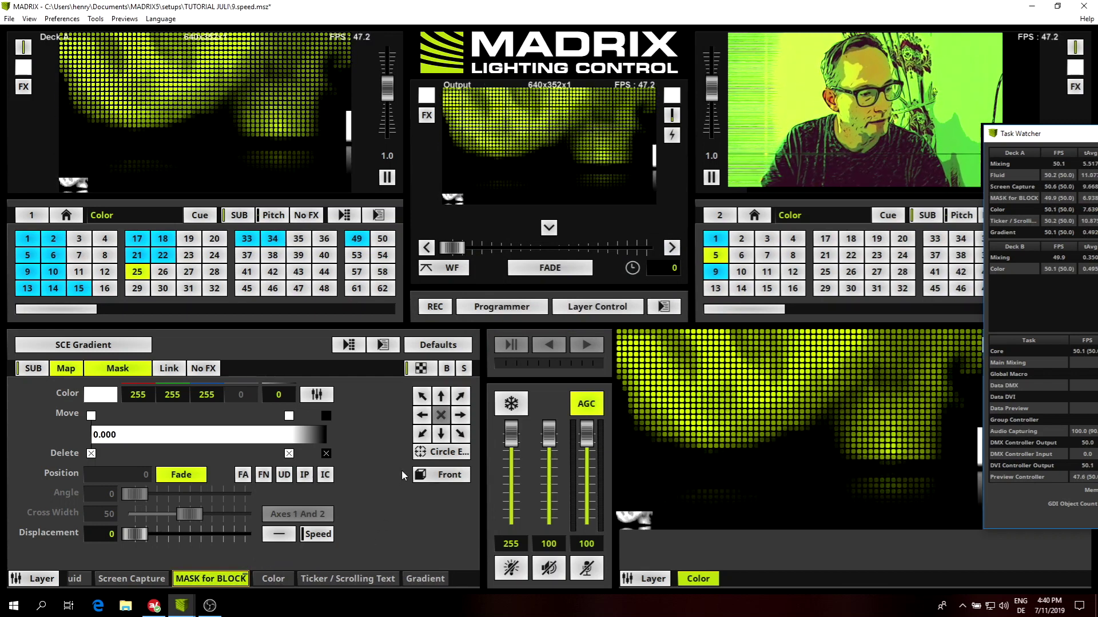
- Change the MASK for BLOCK gradient's direction to Diamond Explode and move its inner white stop to 0.54
click(446, 455)
mouse_move(474, 490)
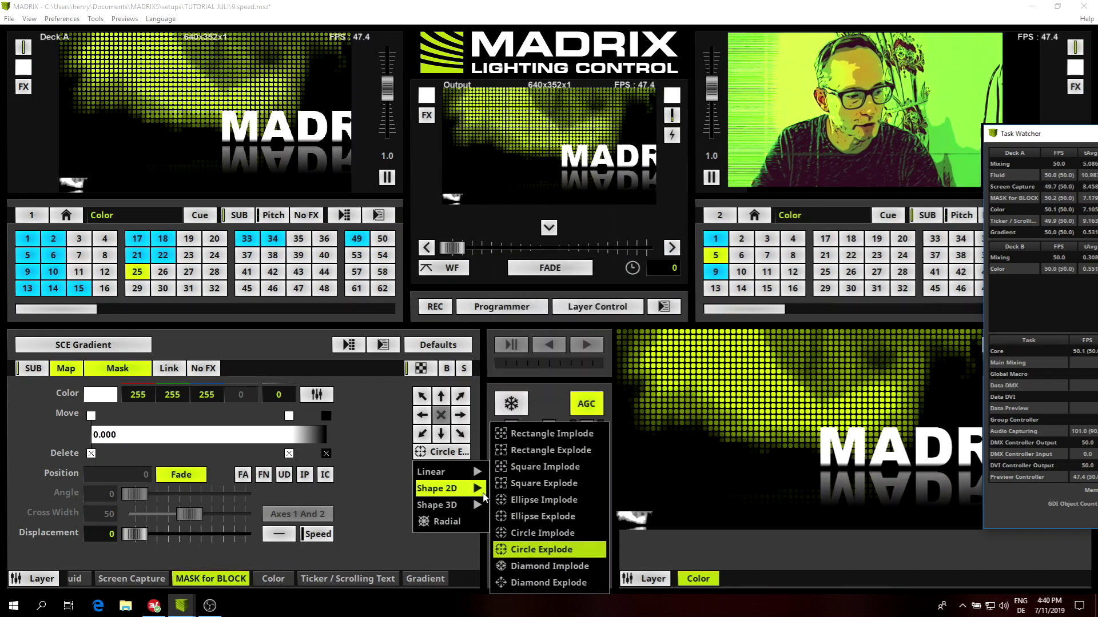
click(535, 583)
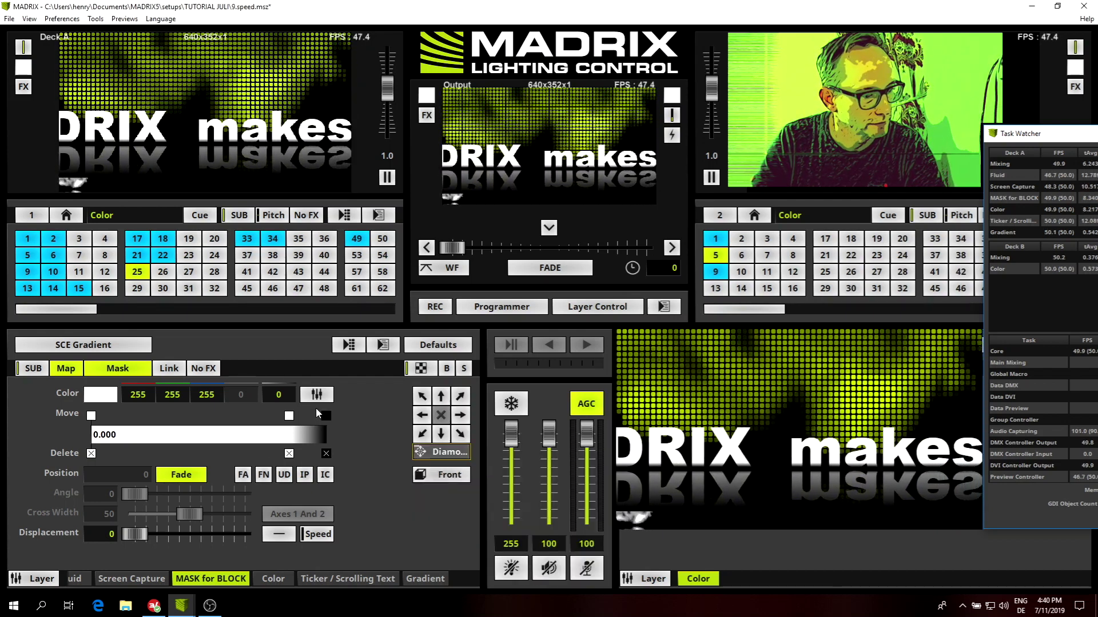
mouse_move(288, 415)
mouse_down()
mouse_move(106, 415)
mouse_move(266, 417)
mouse_move(172, 430)
mouse_up()
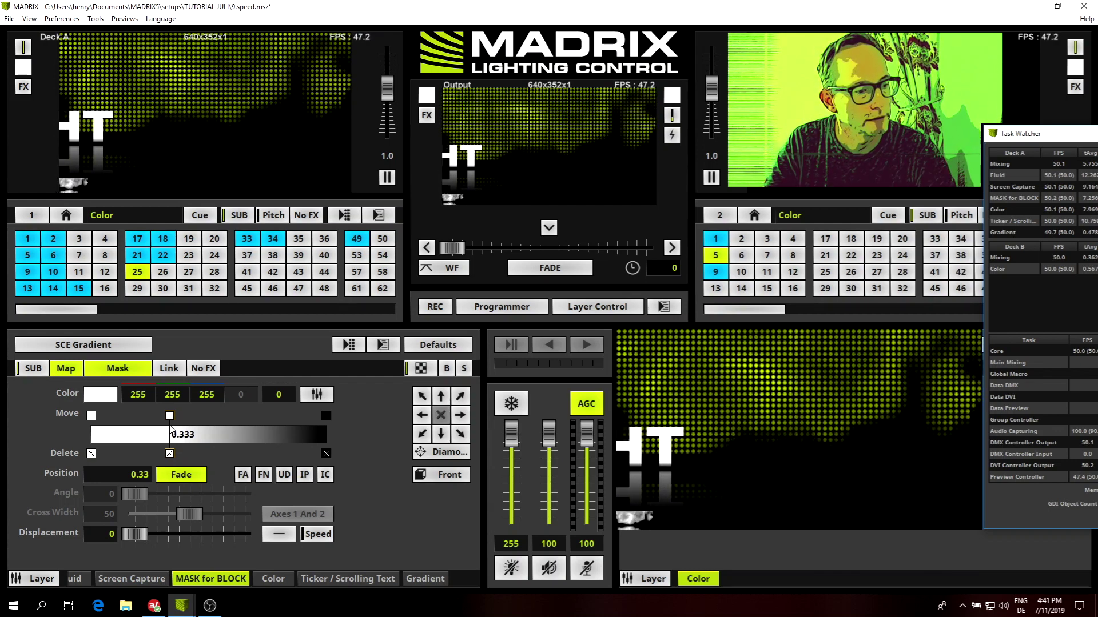
mouse_move(166, 419)
mouse_down()
mouse_move(309, 416)
mouse_move(217, 415)
mouse_up()
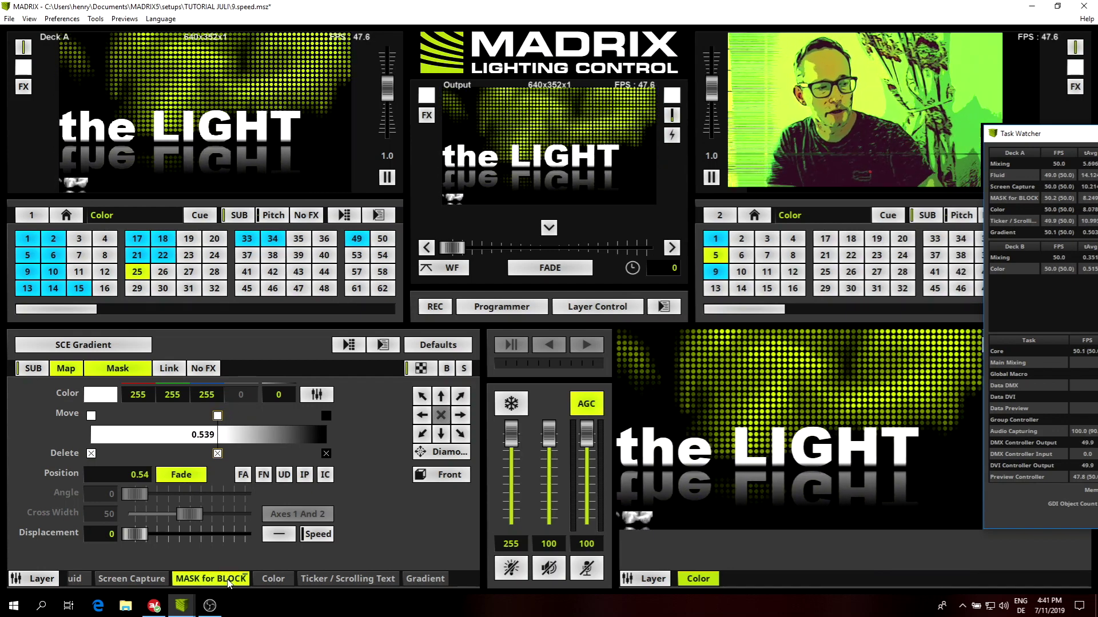